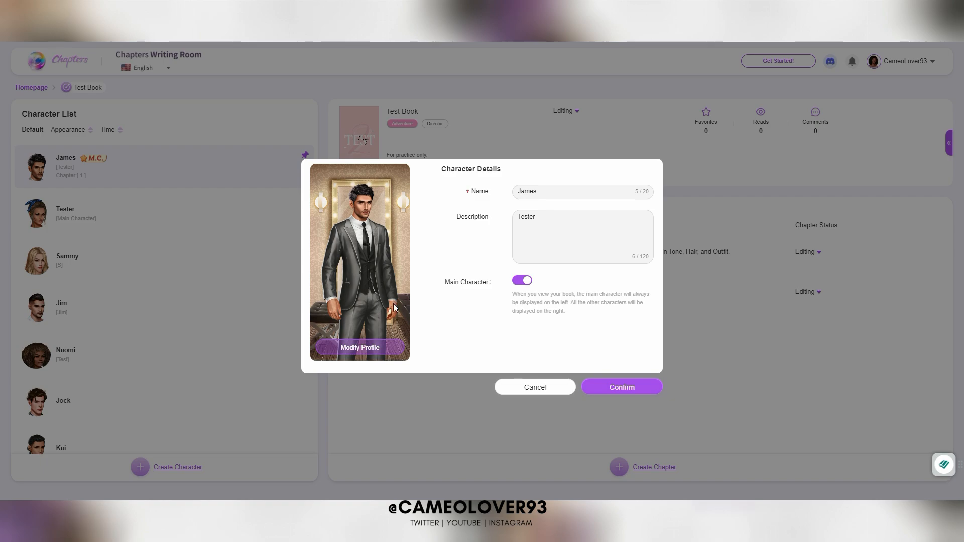
# Open the main character's profile for modification to manage his styles
pyautogui.click(368, 346)
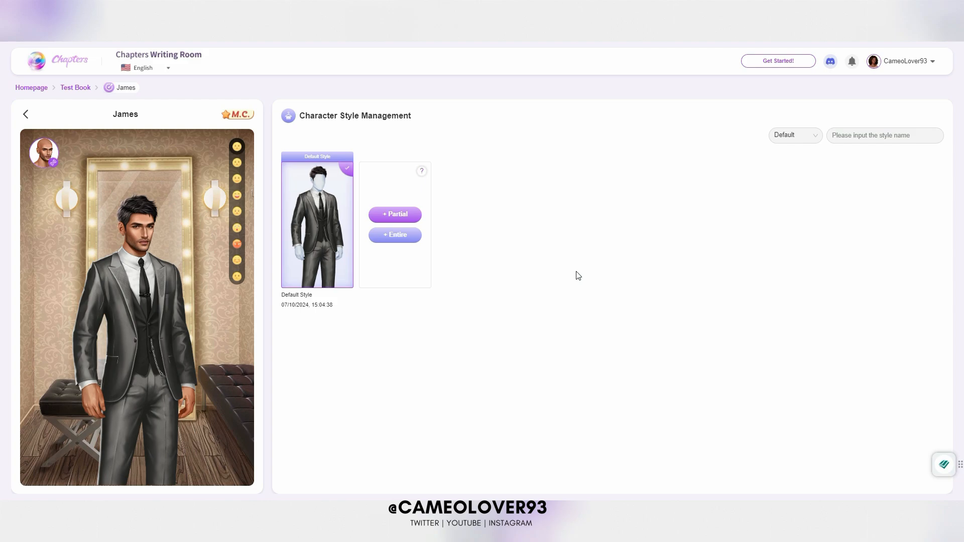
pyautogui.click(404, 219)
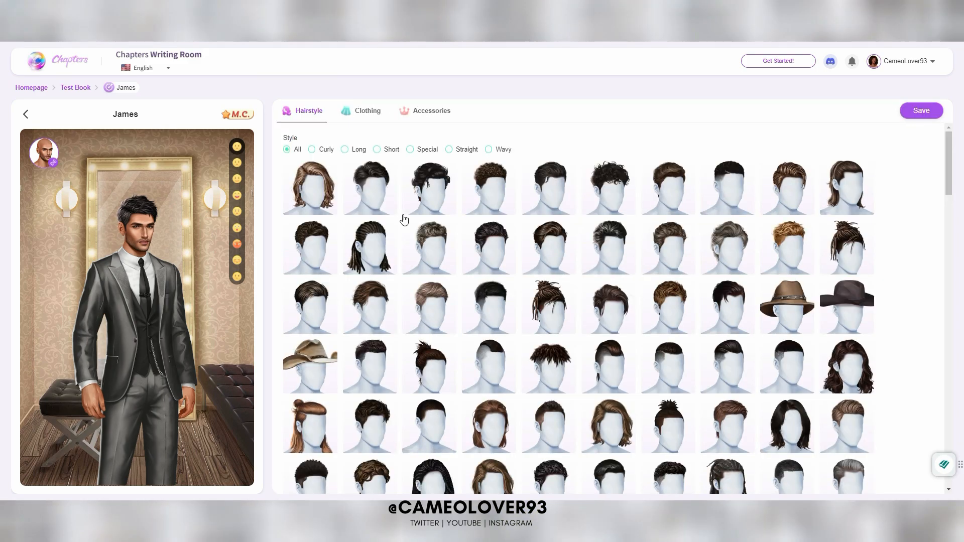
pyautogui.click(315, 116)
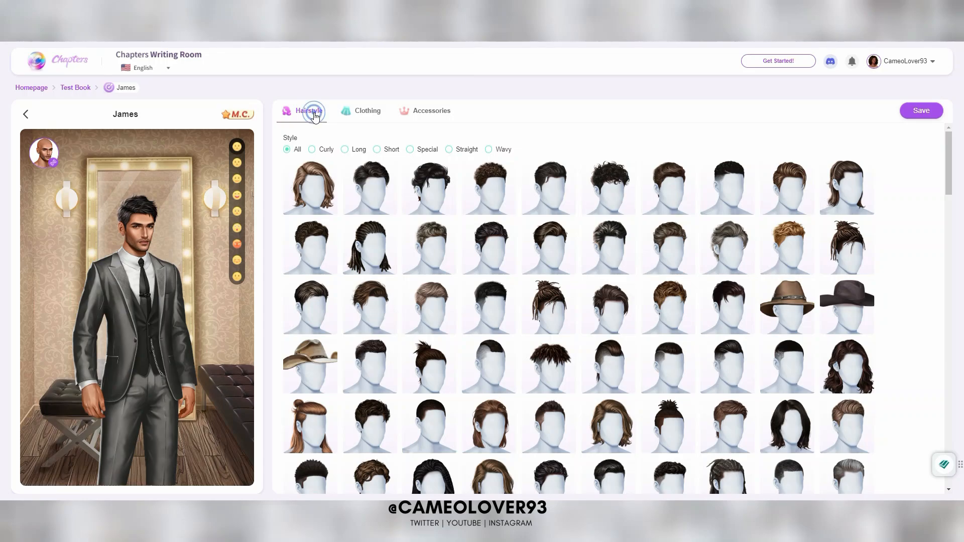
pyautogui.click(26, 114)
pyautogui.click(572, 309)
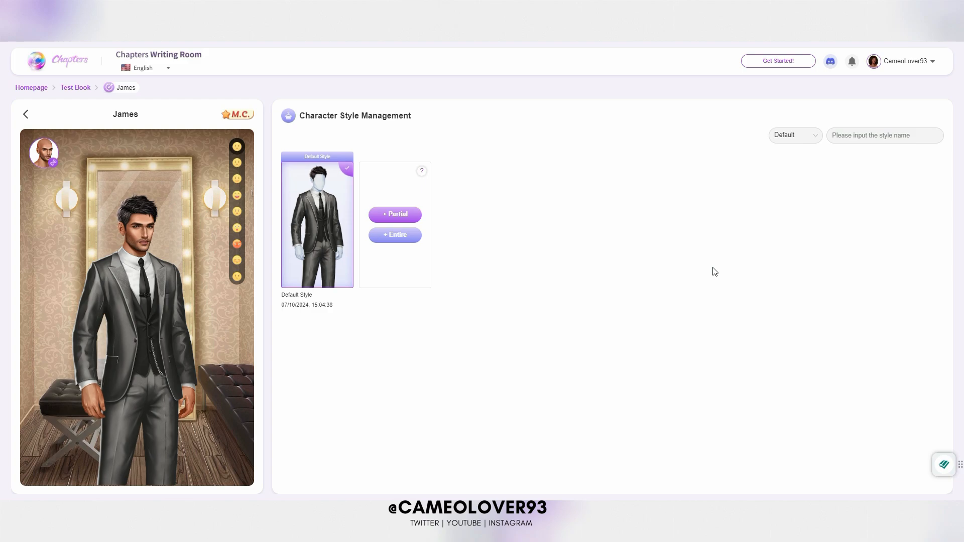
# Start a new partial style for the main character and look through the available clothing of all types
pyautogui.click(409, 219)
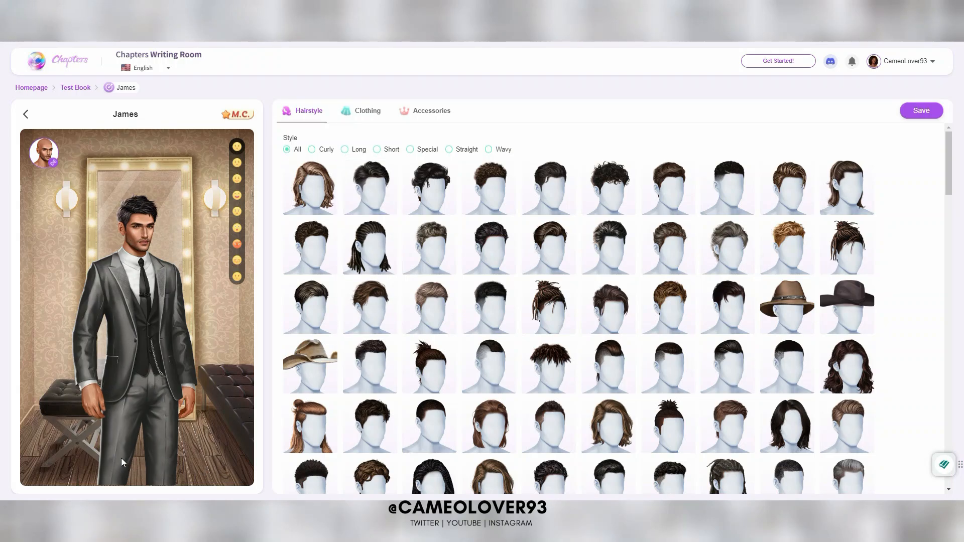
pyautogui.click(429, 111)
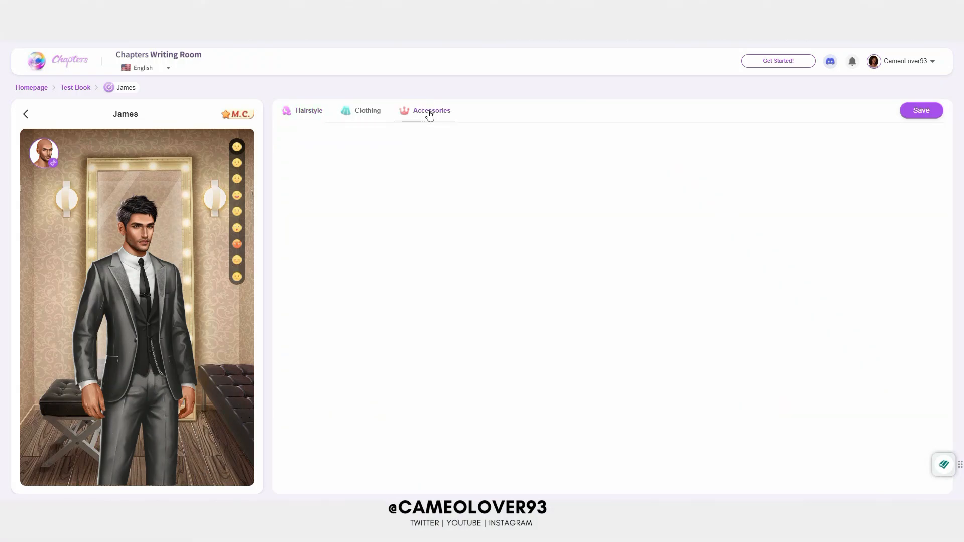
pyautogui.click(372, 114)
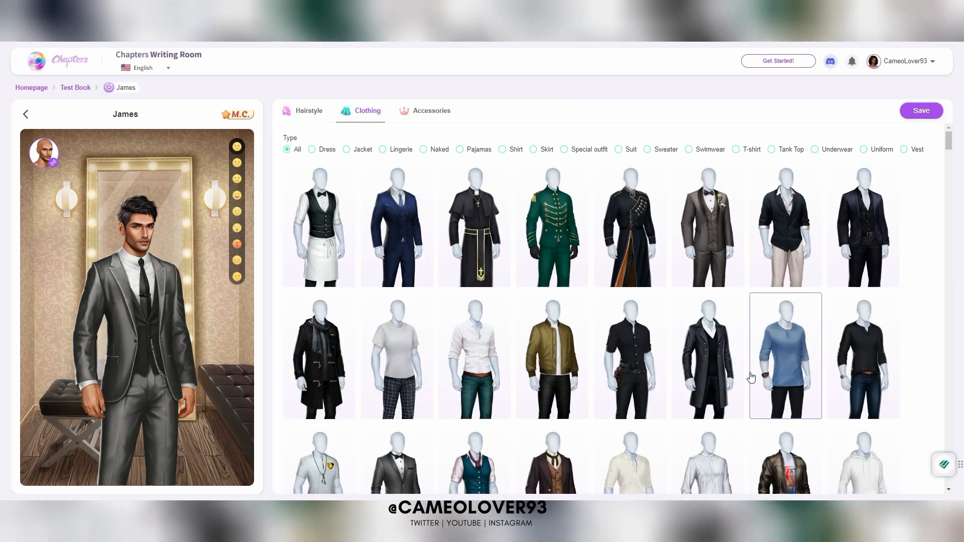
pyautogui.scroll(-8, 750, 377)
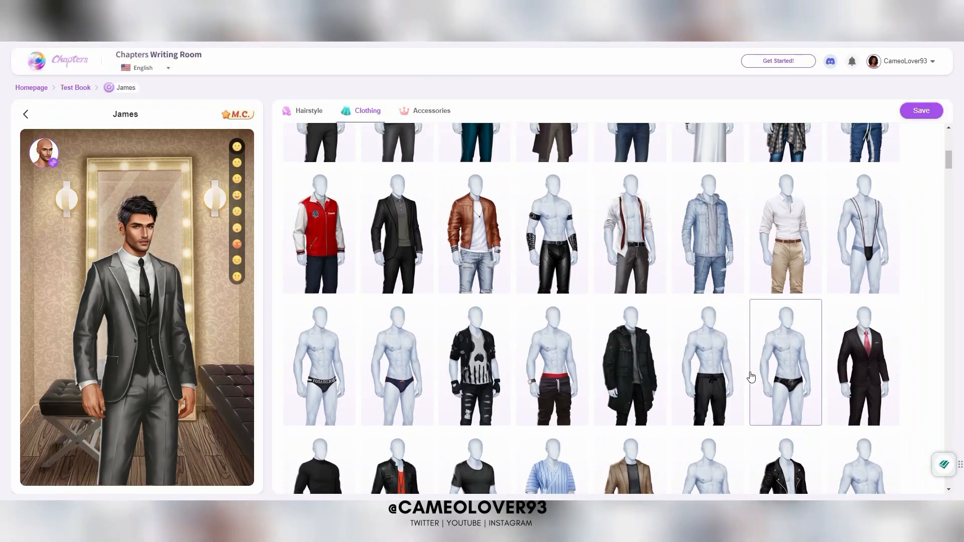
pyautogui.scroll(10, 383, 210)
pyautogui.scroll(-5, 477, 261)
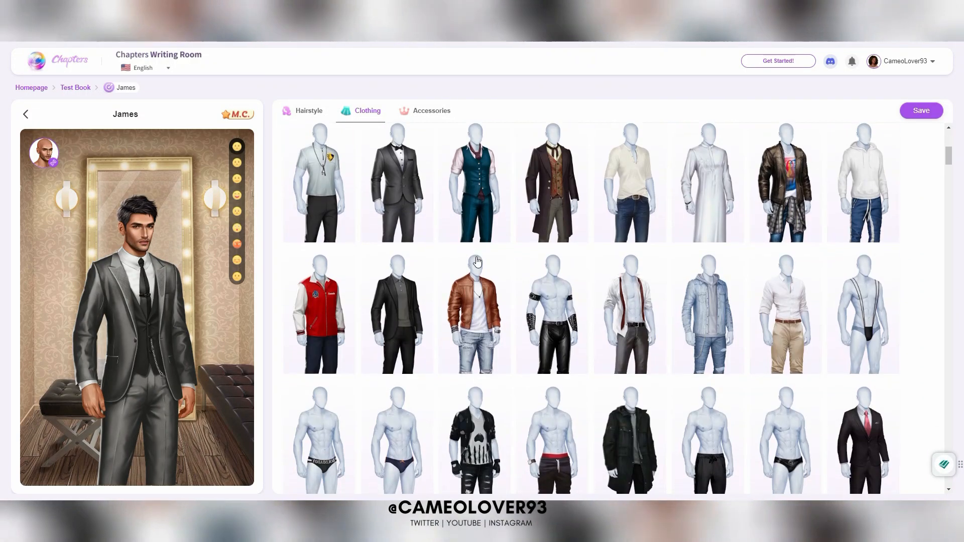
pyautogui.scroll(-10, 477, 261)
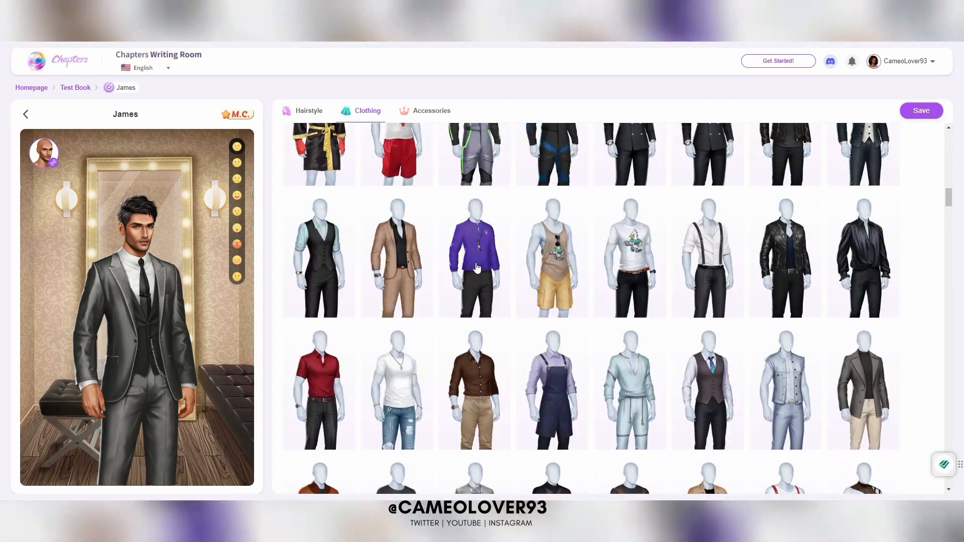
pyautogui.scroll(15, 477, 267)
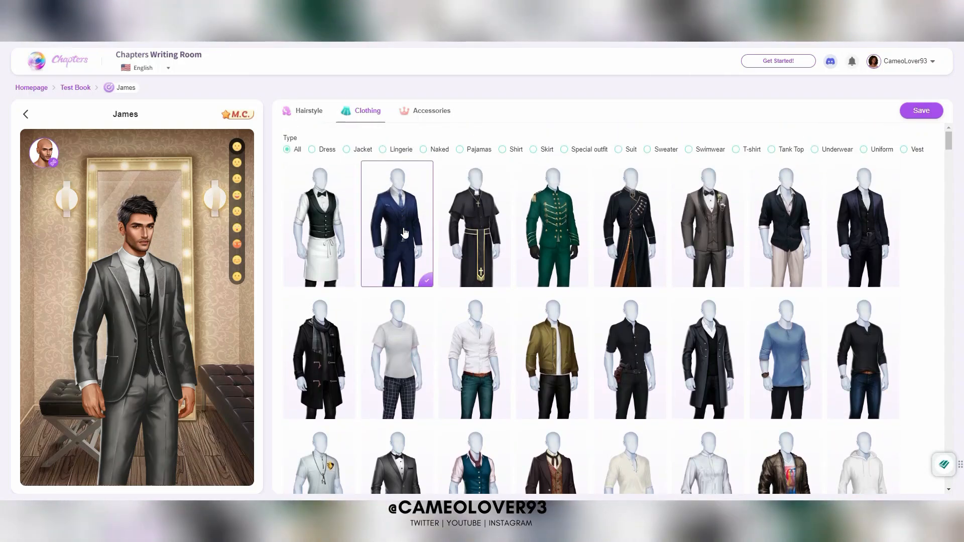
# Try the navy blue suit on the character and deselect it, leaving the partial style without clothing
pyautogui.click(404, 232)
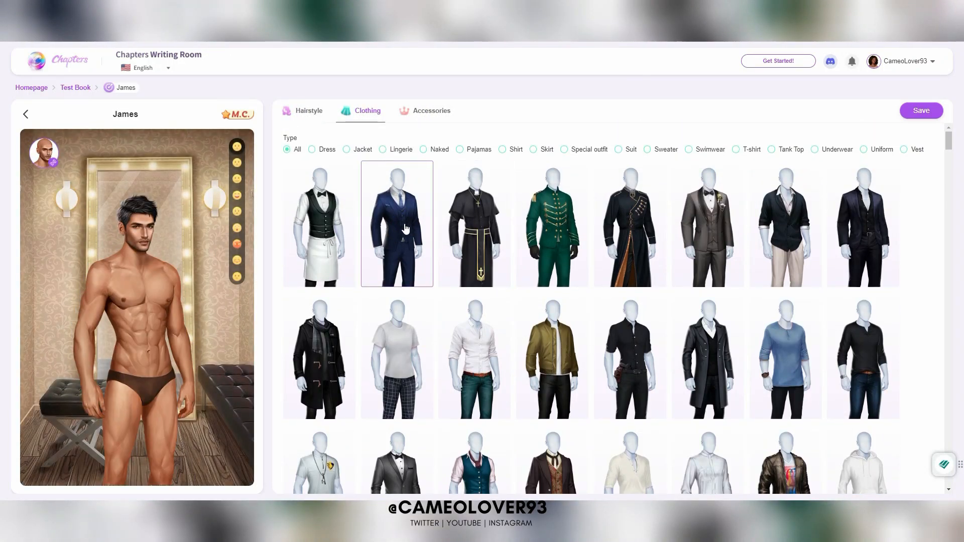
pyautogui.click(405, 227)
pyautogui.click(405, 227)
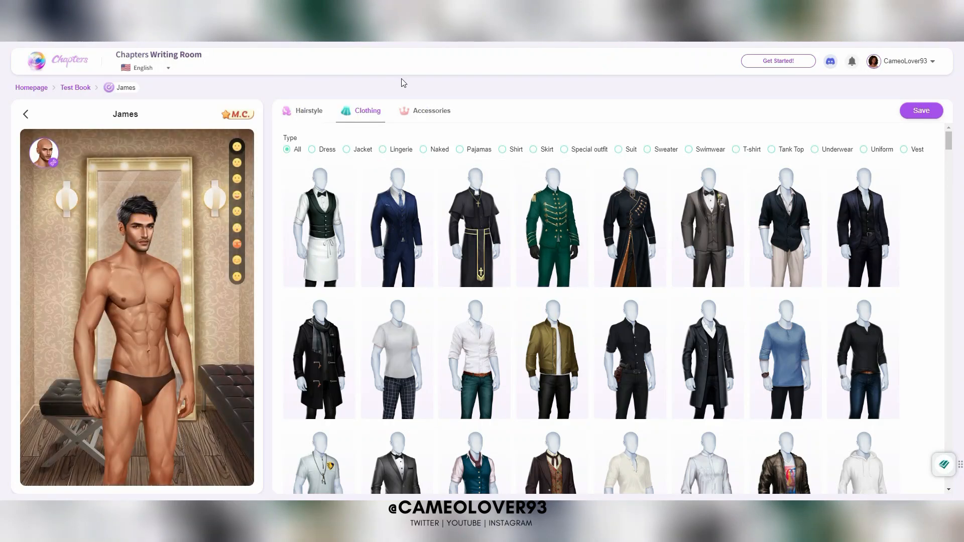
# Try the pendant necklace accessory on the character and take it off again
pyautogui.click(413, 111)
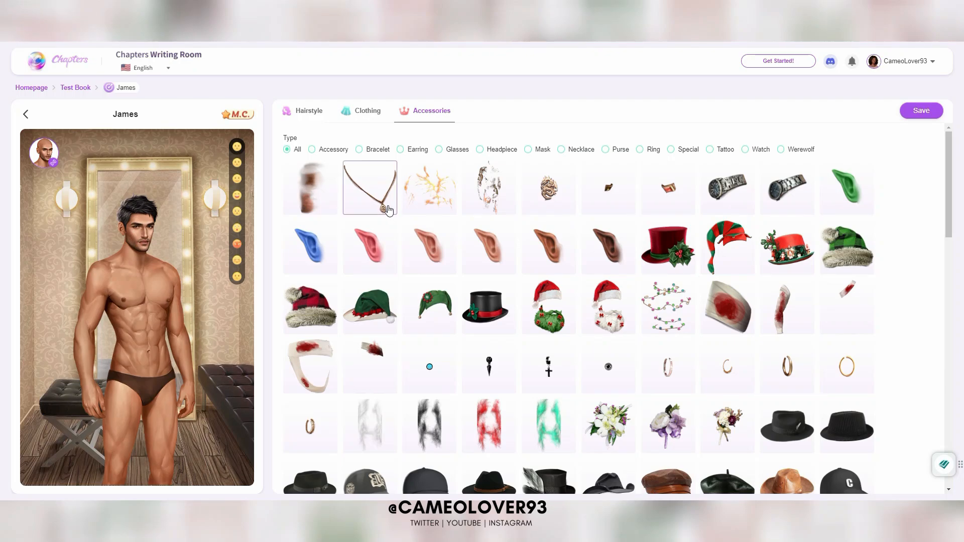
pyautogui.click(388, 209)
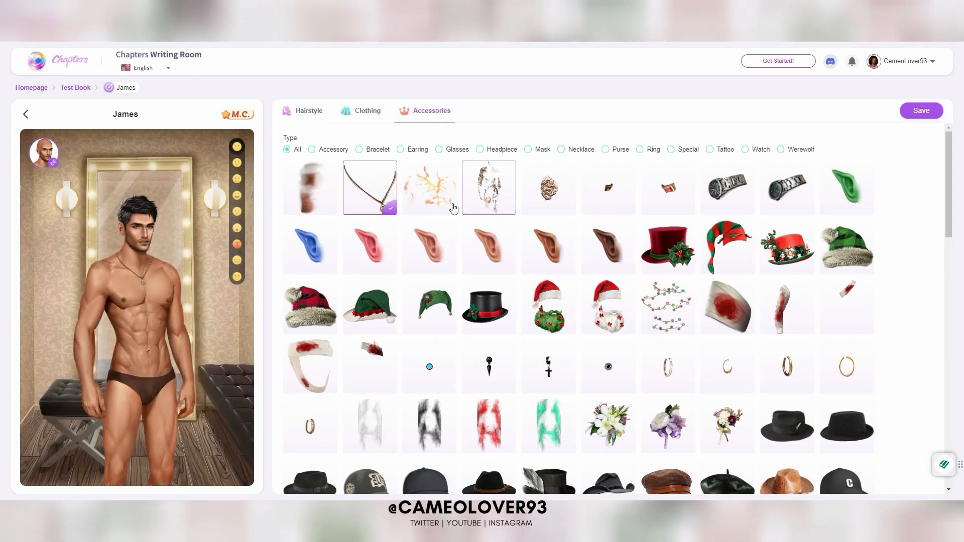
pyautogui.click(383, 185)
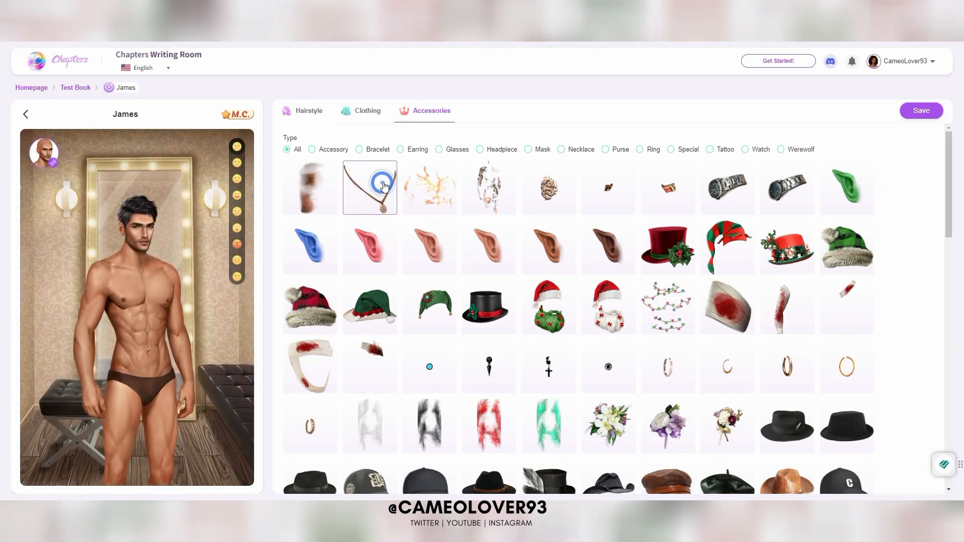
# Choose the short brown swept hairstyle in the third row for the character and save the partial style
pyautogui.click(368, 114)
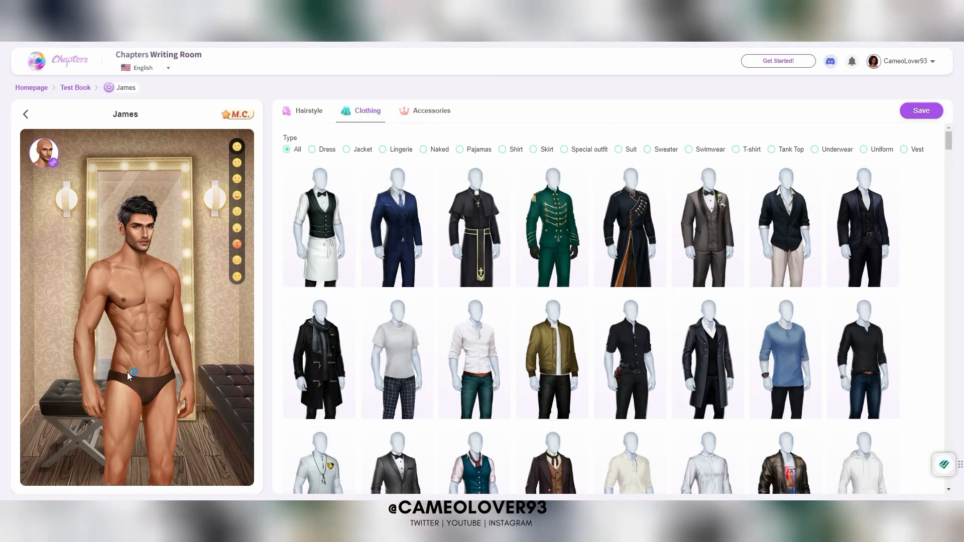
pyautogui.click(310, 120)
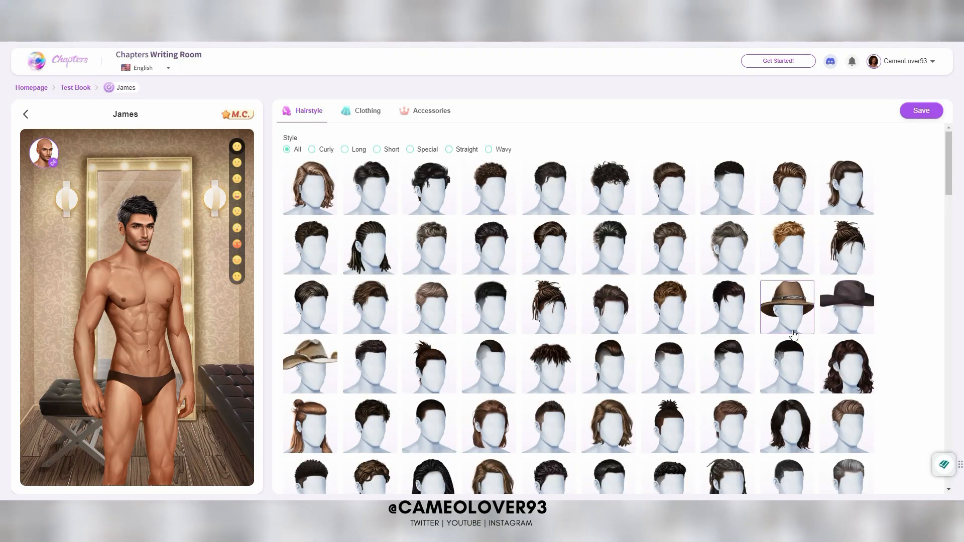
pyautogui.click(496, 344)
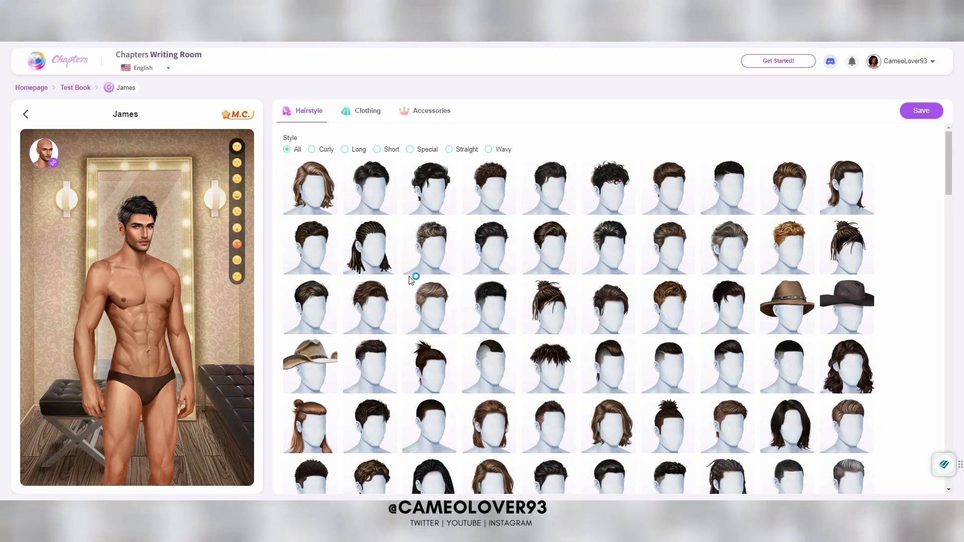
pyautogui.scroll(-2, 413, 275)
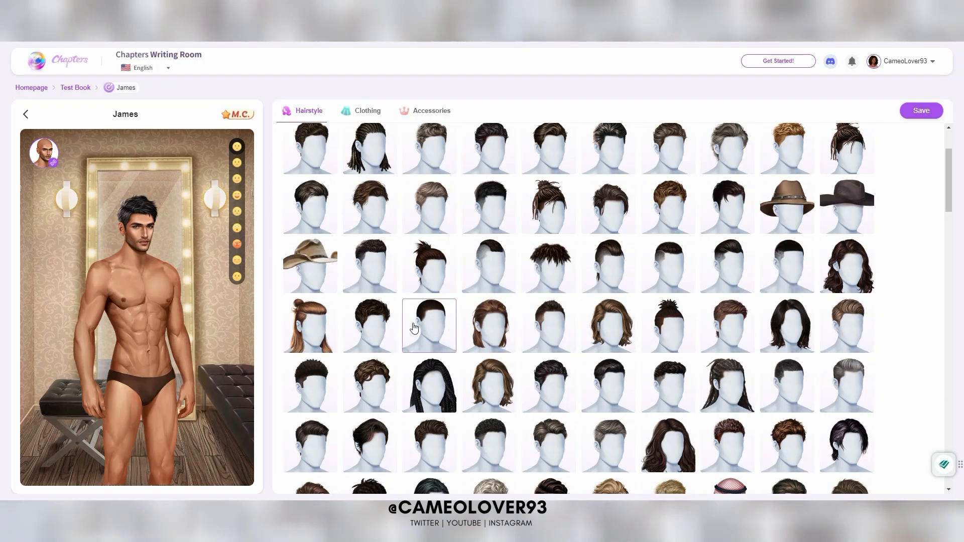
pyautogui.scroll(2, 414, 326)
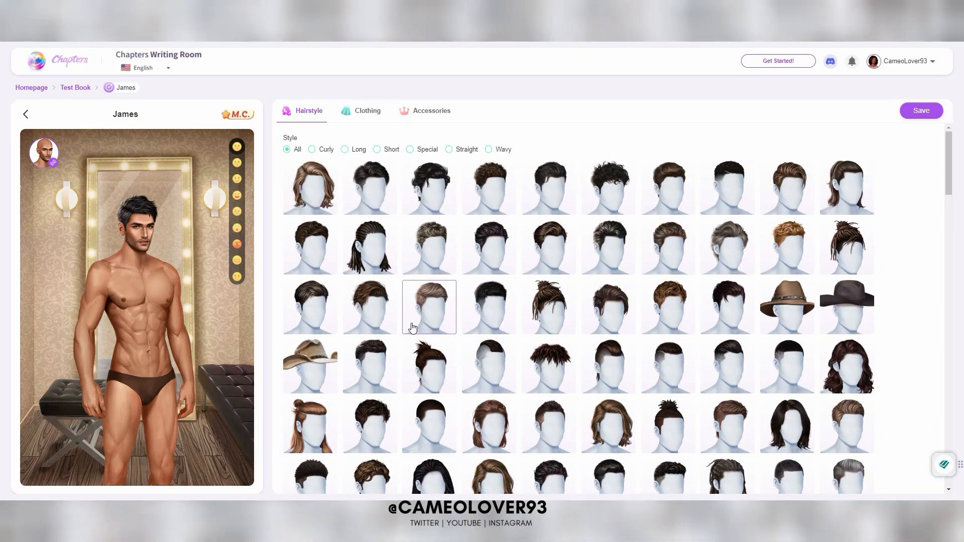
pyautogui.click(351, 309)
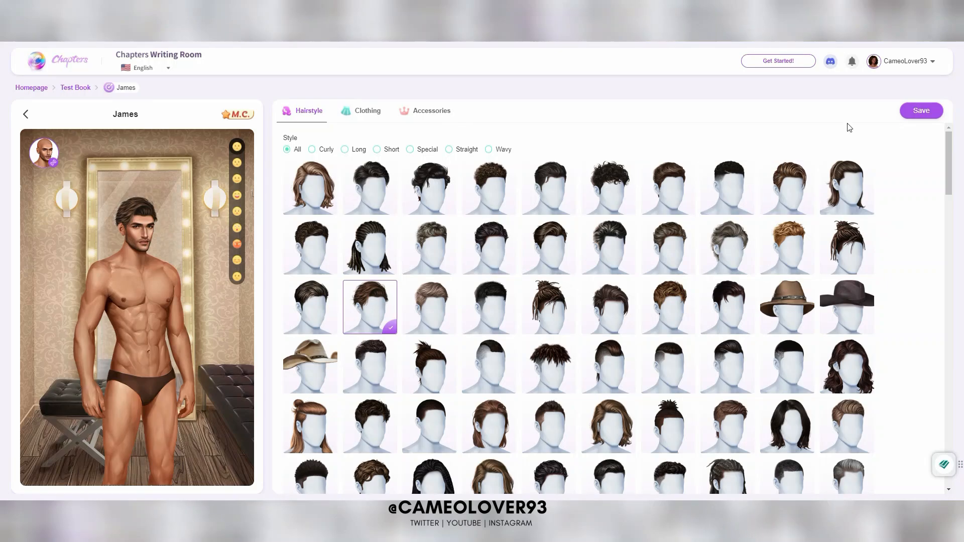
pyautogui.click(918, 114)
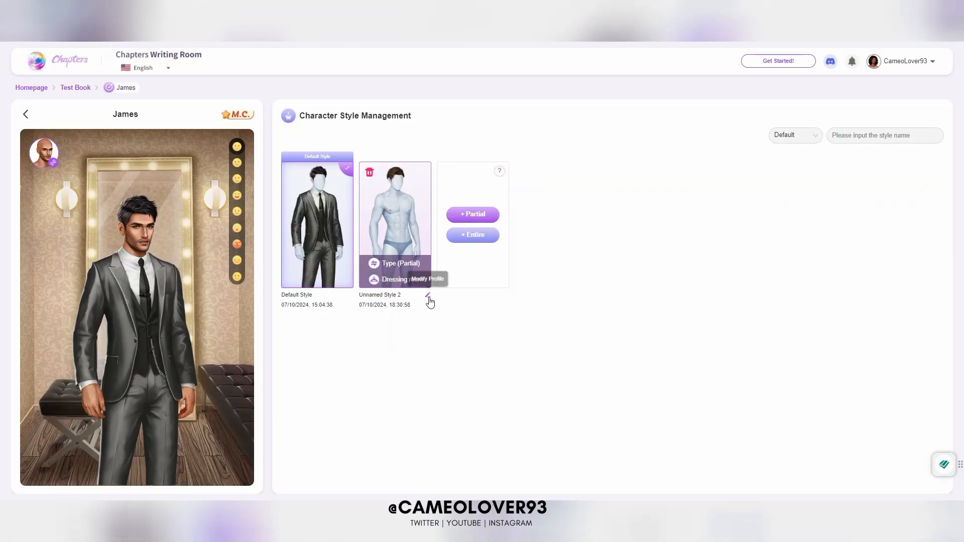
# Try to rename the new partial style as "Hairstyle 1"
pyautogui.click(428, 297)
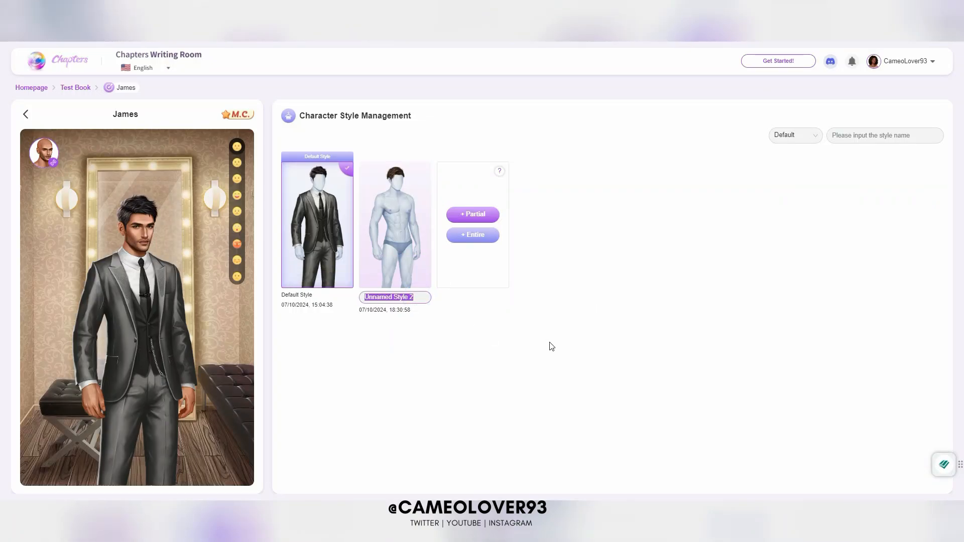
pyautogui.write('H')
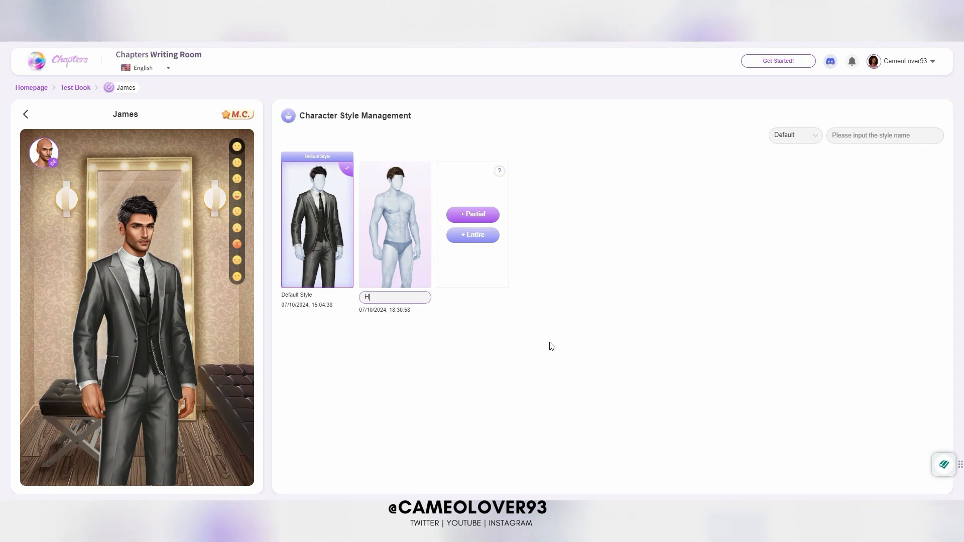
pyautogui.write('airstyle')
pyautogui.press('BackSpace')
pyautogui.press('BackSpace')
pyautogui.write('le 1')
pyautogui.doubleClick(372, 297)
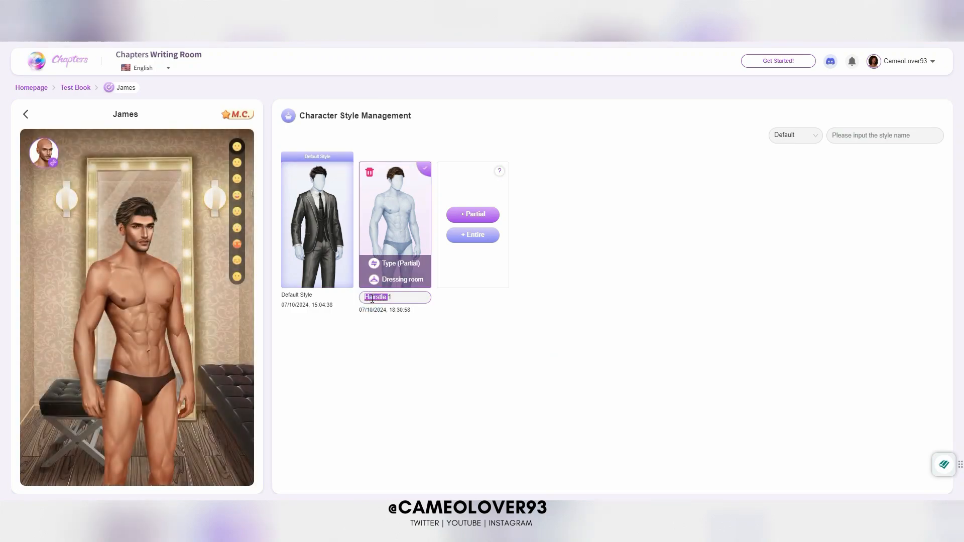
pyautogui.write('Hairstyle')
pyautogui.click(431, 327)
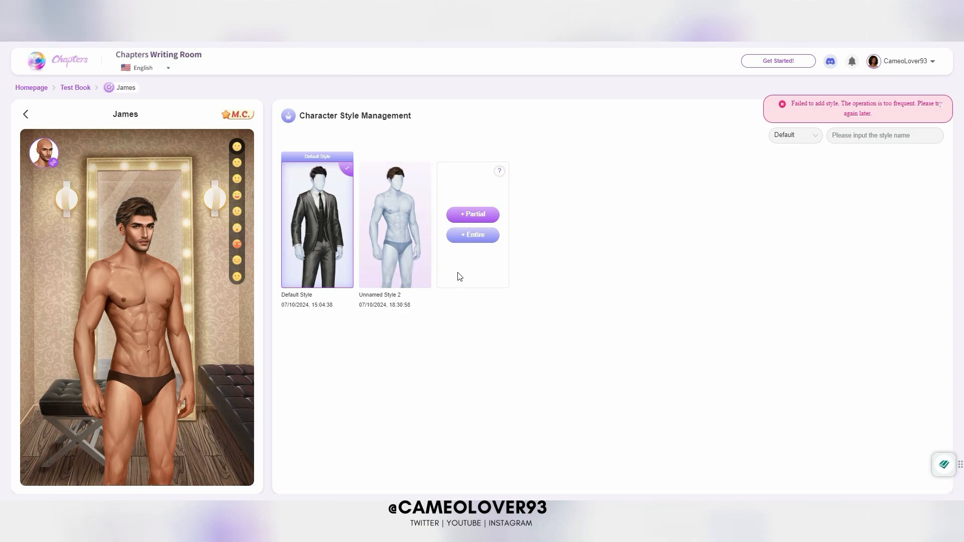
# Replace the name "Unnamed Style 2" of the short-haired partial style with "Hairstyle 1"
pyautogui.click(428, 296)
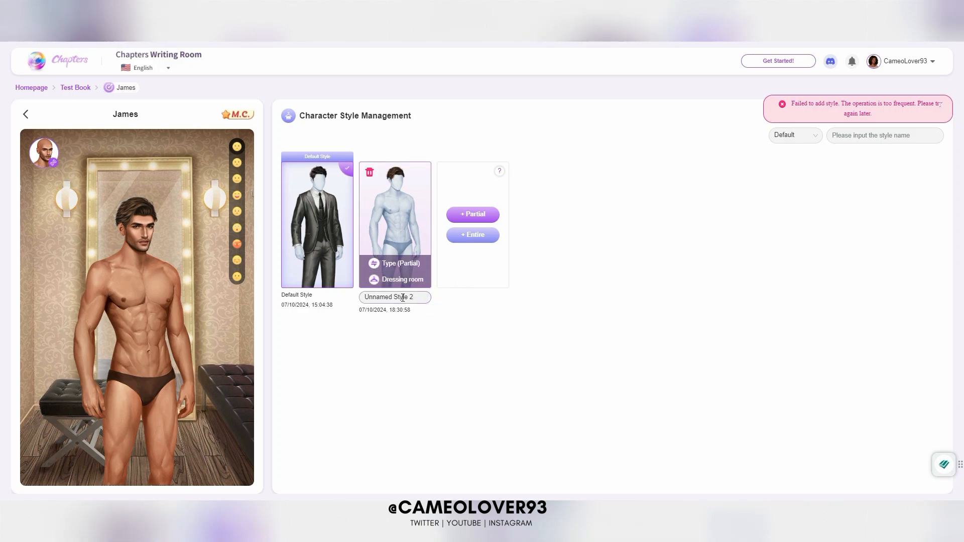
pyautogui.moveTo(428, 296); pyautogui.dragTo(343, 301)
pyautogui.write('Hairstyle 1')
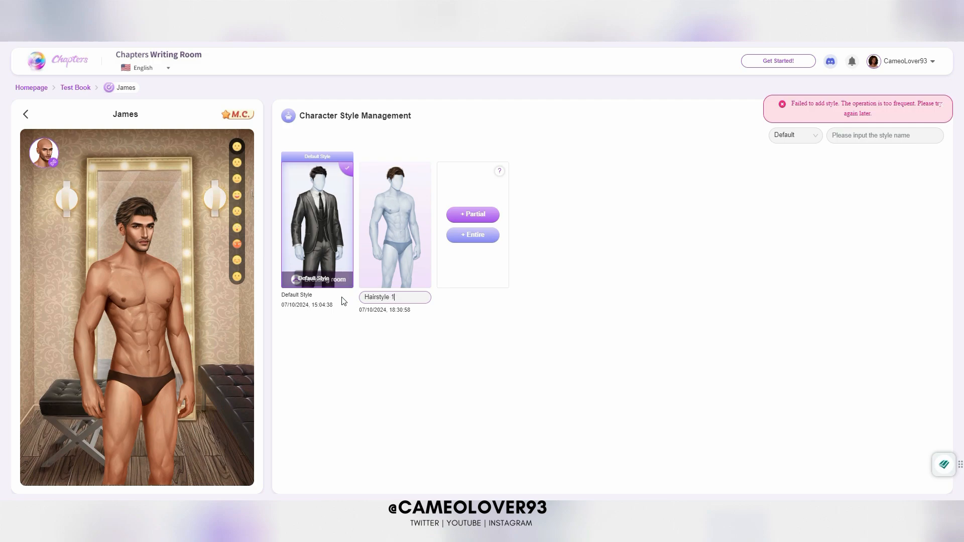
pyautogui.press('Return')
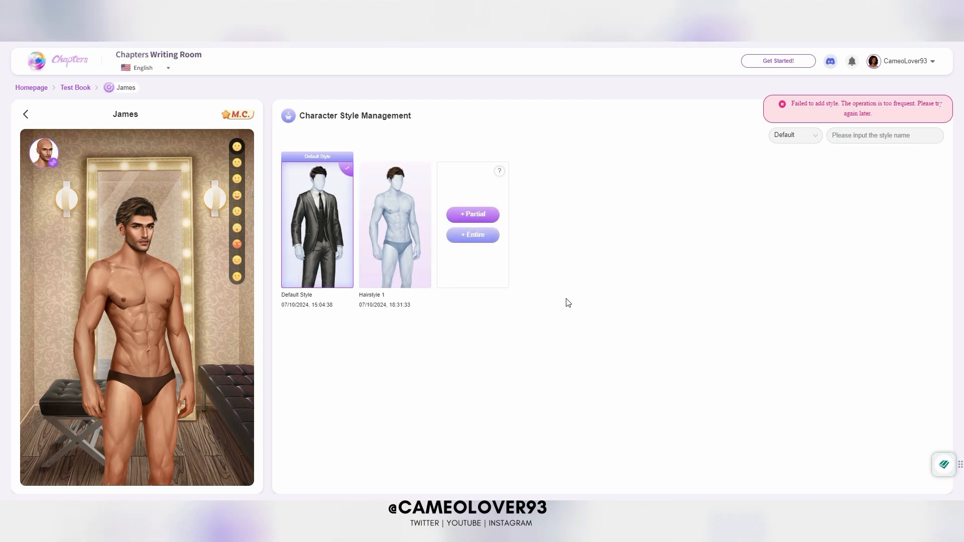
# Add another partial style with the long wavy dark brown hairstyle from the fourth row and save it
pyautogui.click(465, 215)
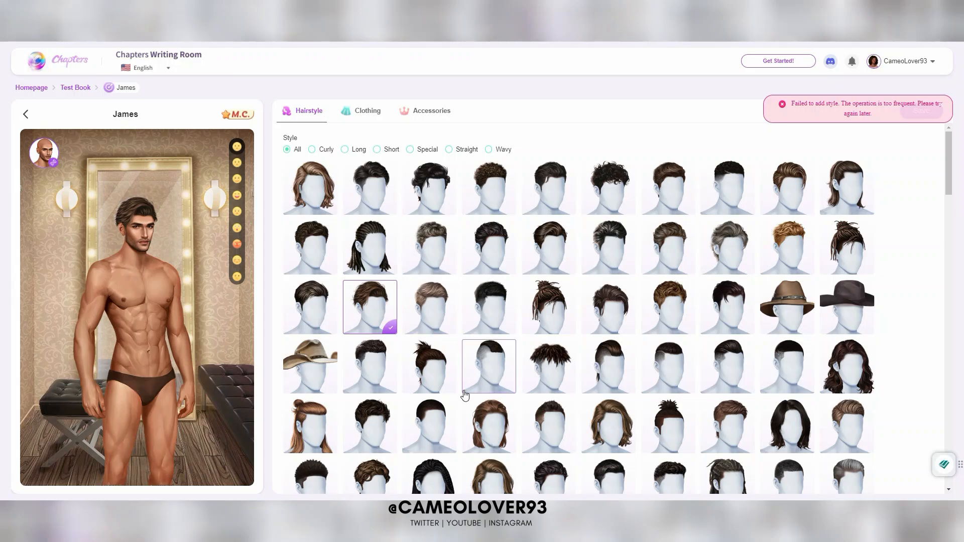
pyautogui.scroll(-2, 562, 340)
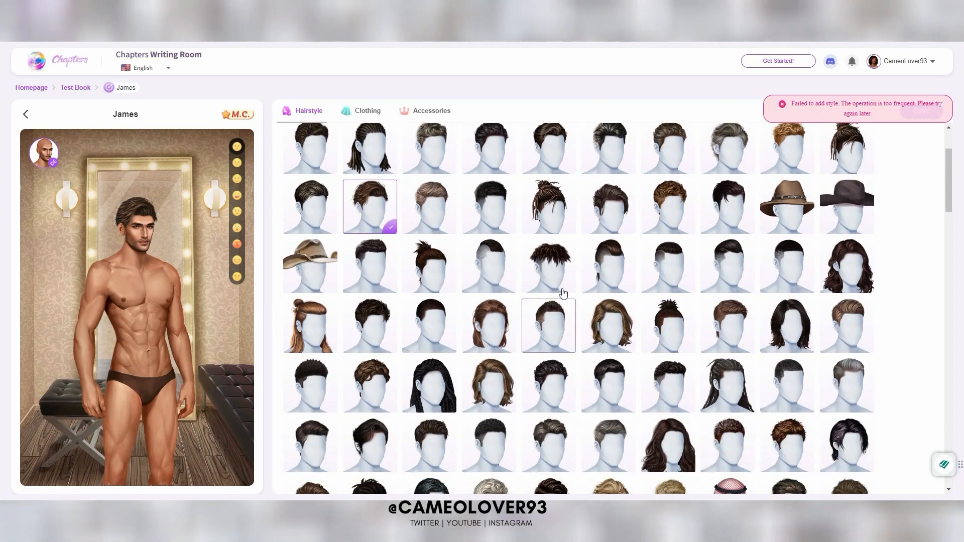
pyautogui.click(842, 271)
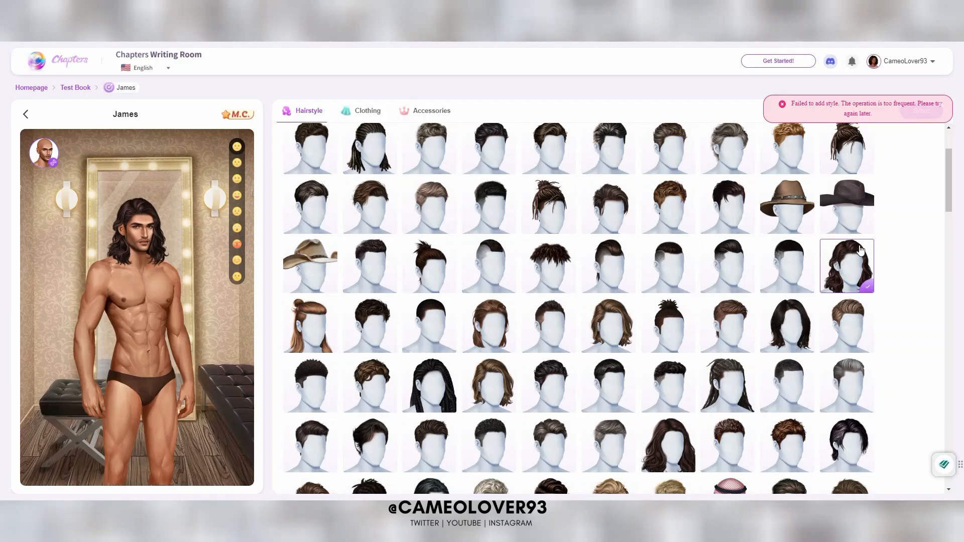
pyautogui.scroll(2, 896, 181)
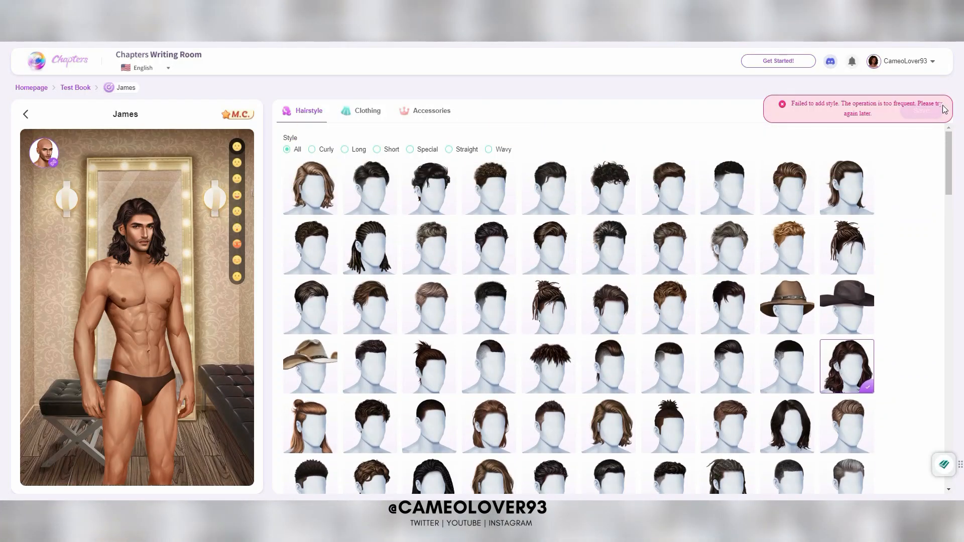
pyautogui.click(922, 111)
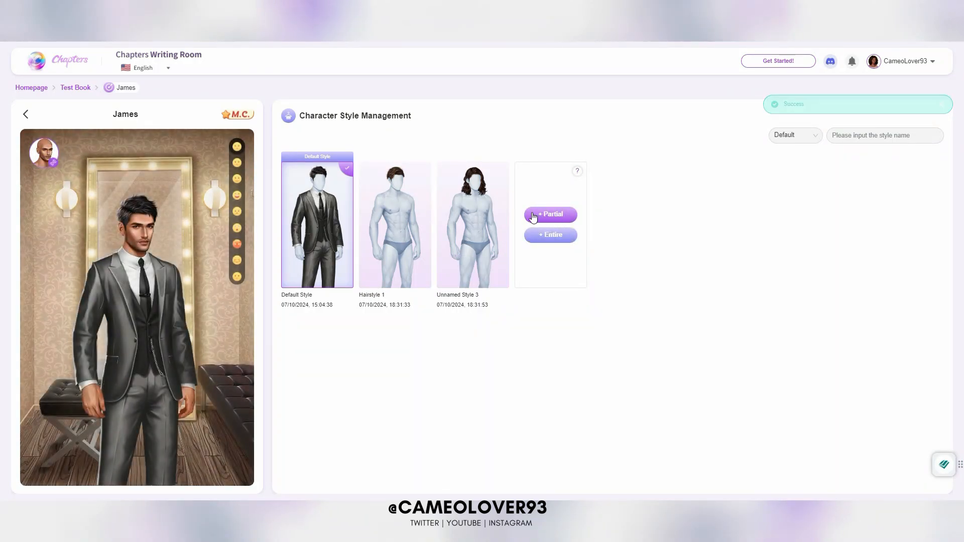
# Rename the partial style with the long wavy dark hair as "Hairstyle 2"
pyautogui.click(505, 296)
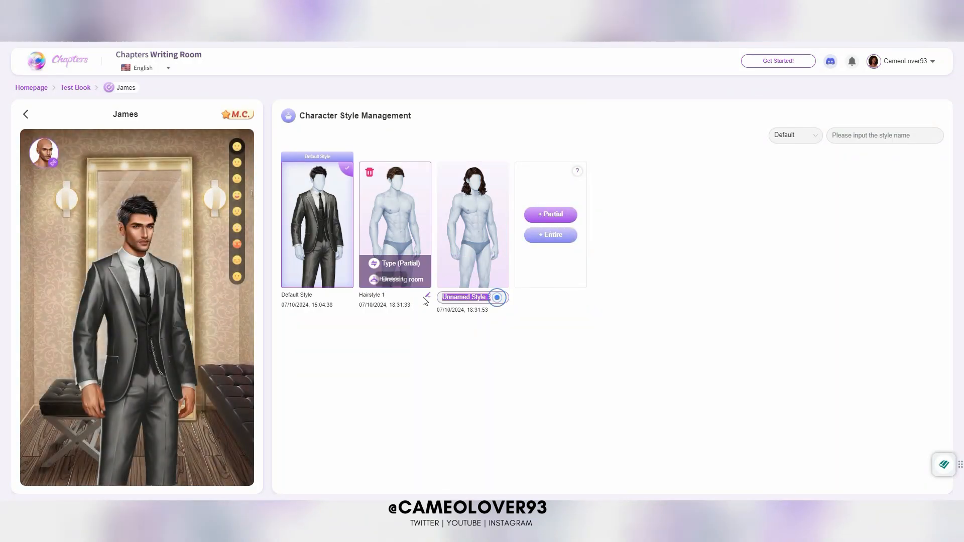
pyautogui.hotkey('ctrl', 'a')
pyautogui.write('H')
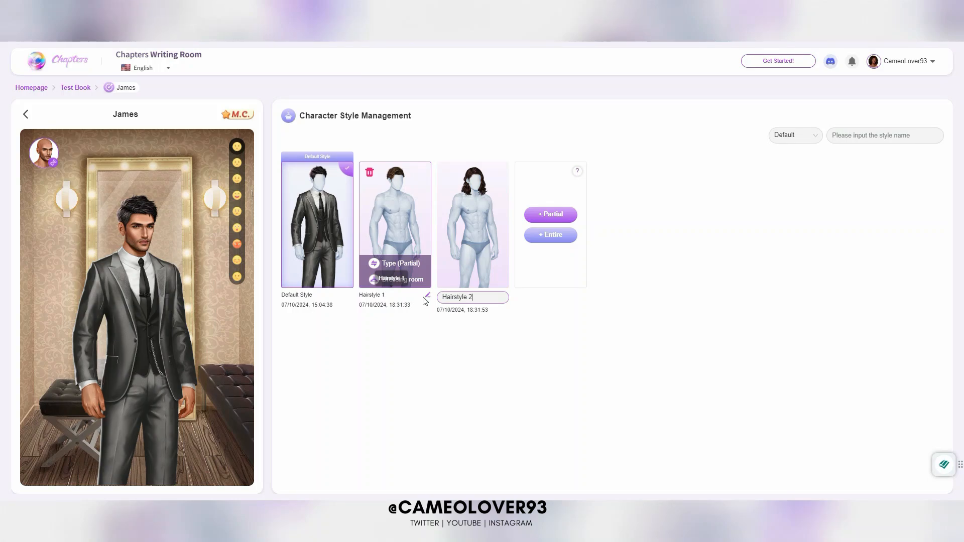
pyautogui.press('Return')
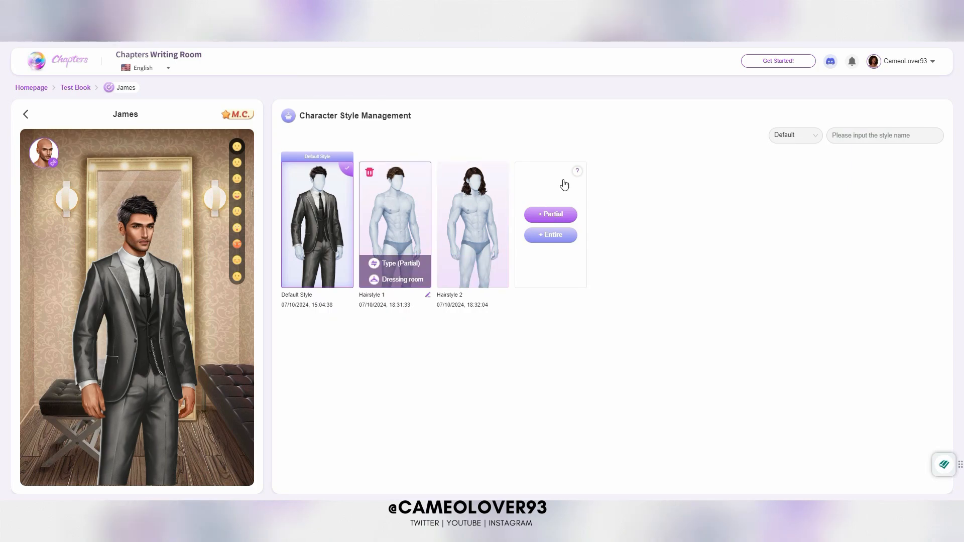
# Add a partial style with the short blond hairstyle from the second row and no clothing, and save it
pyautogui.click(558, 219)
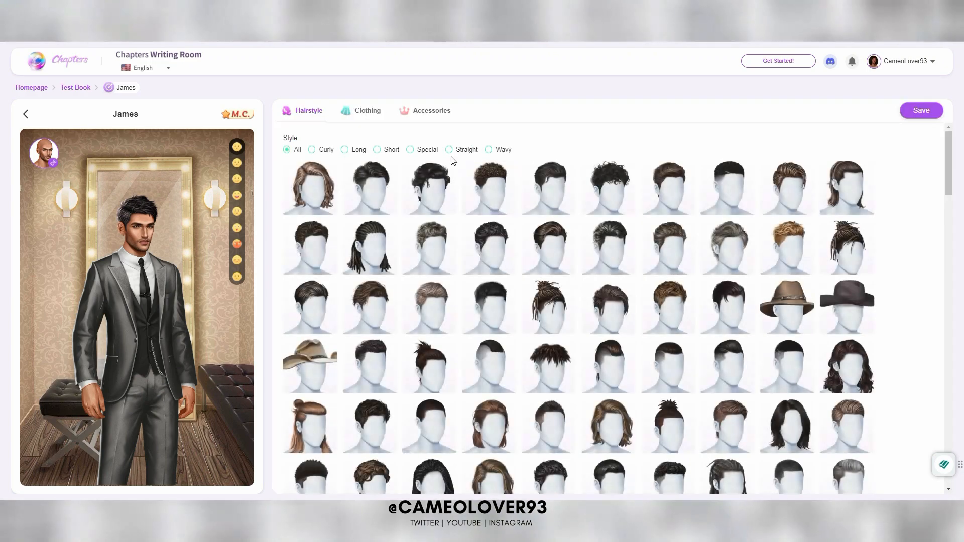
pyautogui.click(772, 258)
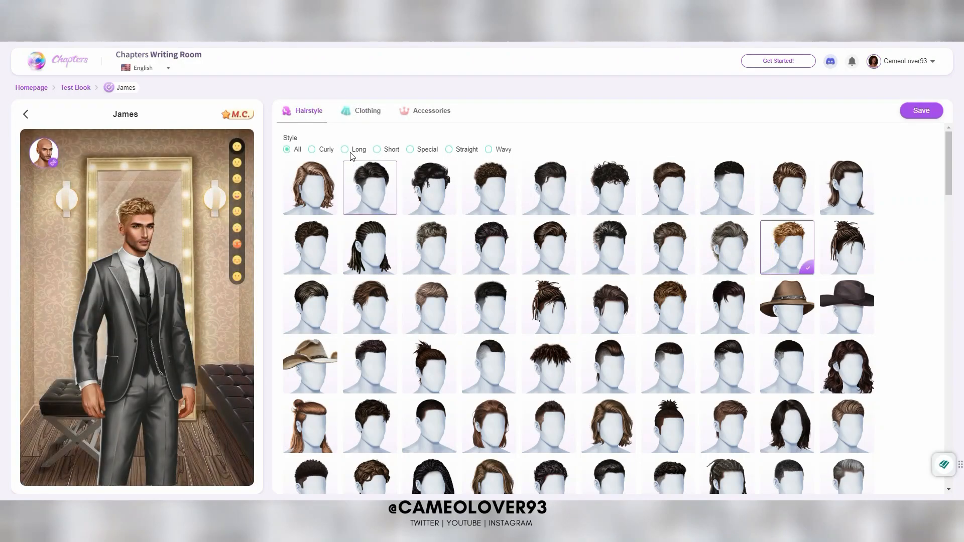
pyautogui.click(366, 112)
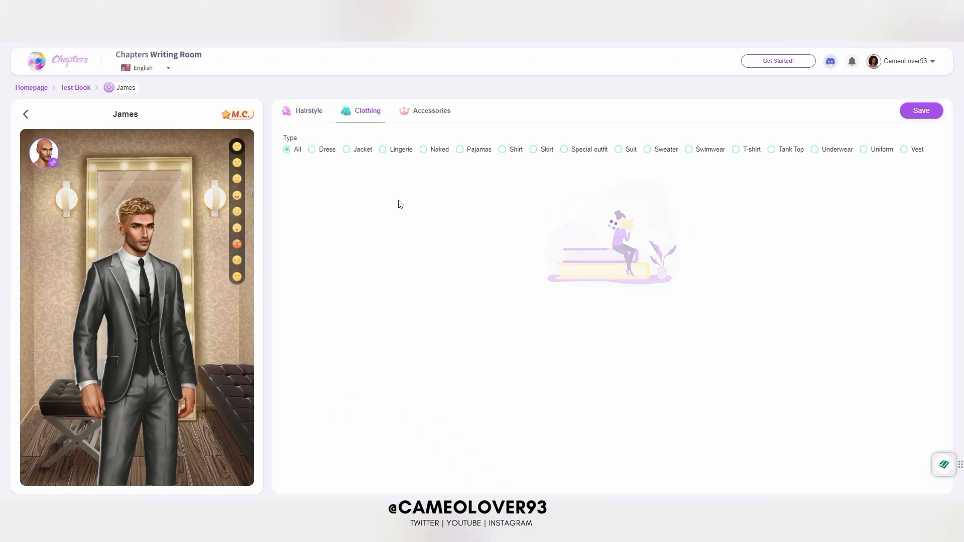
pyautogui.click(395, 231)
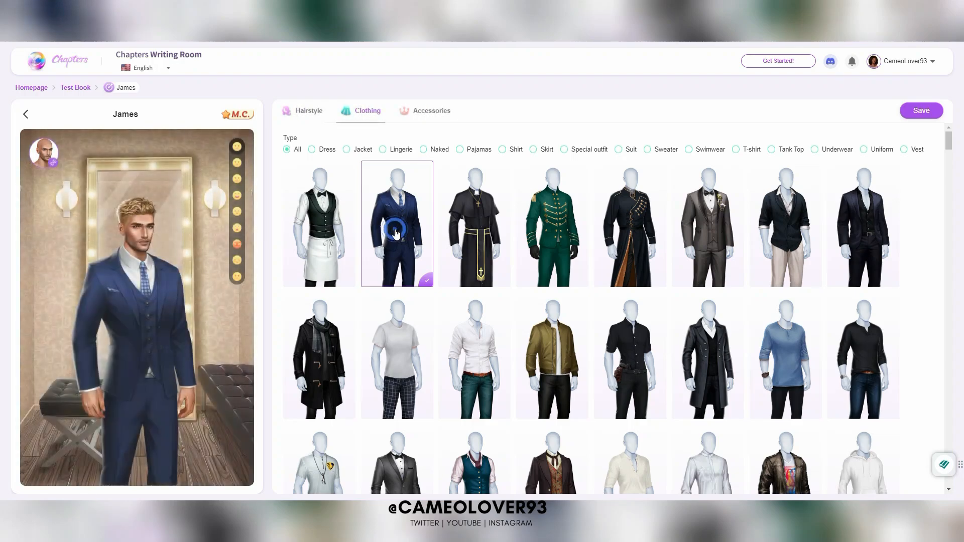
pyautogui.click(395, 231)
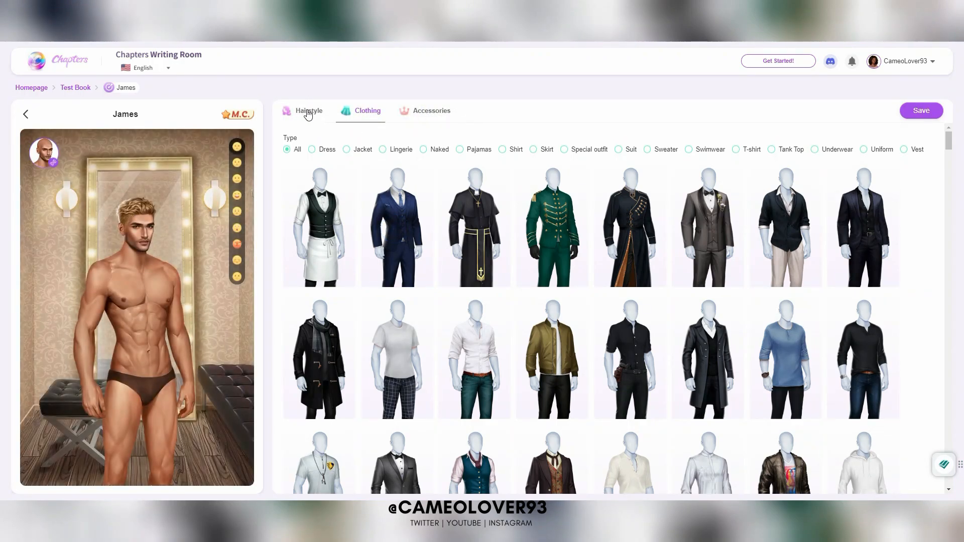
pyautogui.click(308, 113)
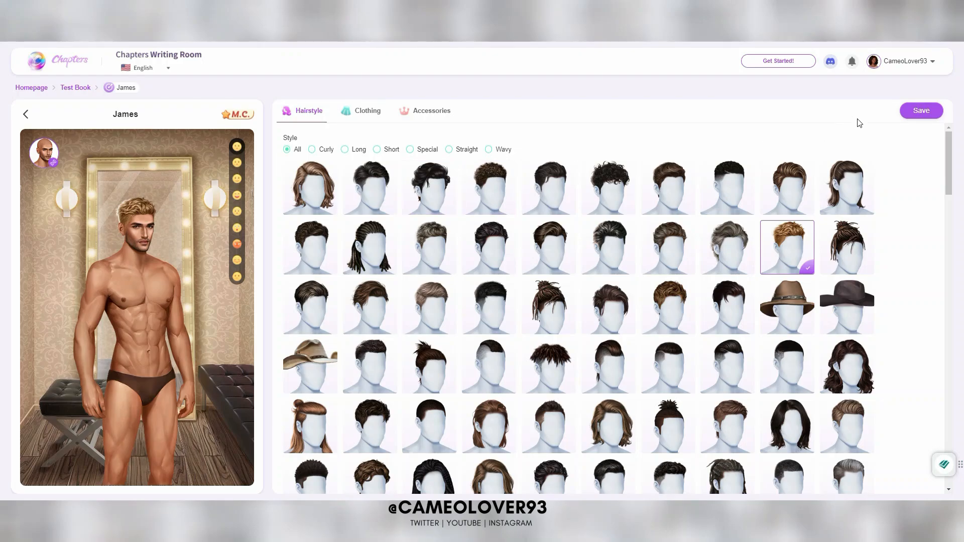
pyautogui.click(919, 112)
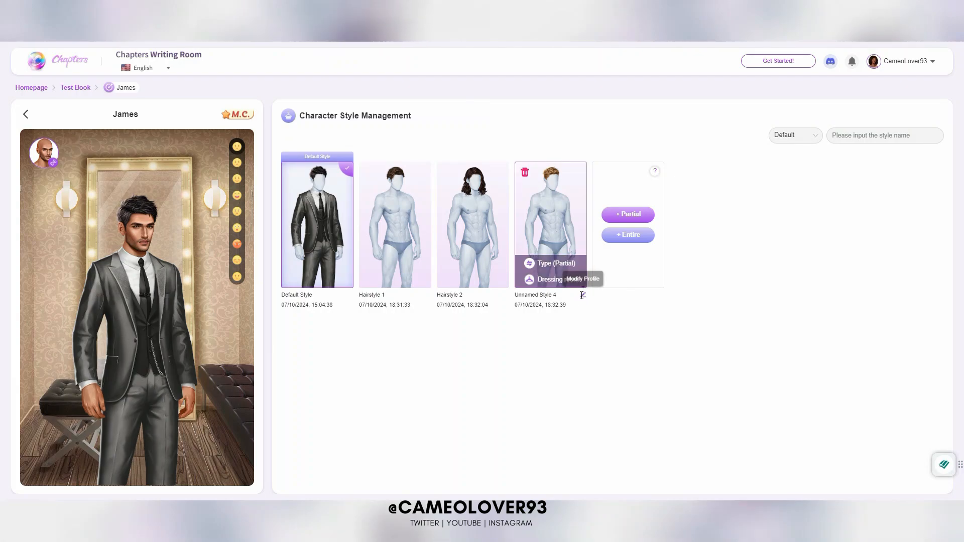
# Rename the blond-haired partial style as "Hairstyle 3"
pyautogui.click(580, 295)
pyautogui.moveTo(571, 297); pyautogui.dragTo(499, 298)
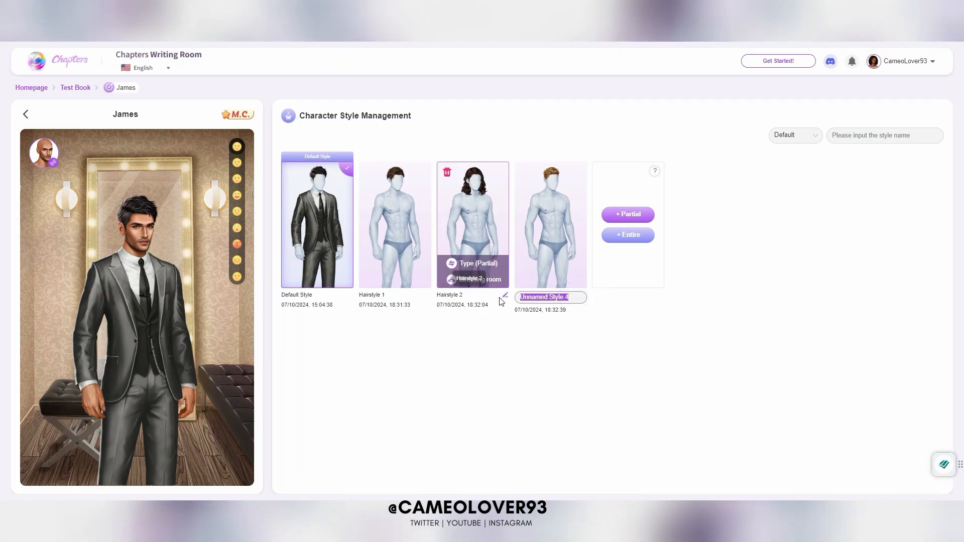
pyautogui.write('Hairstyle 3')
pyautogui.click(606, 390)
# Start another partial style and remove the character's clothing so that only a hairstyle is included
pyautogui.click(624, 218)
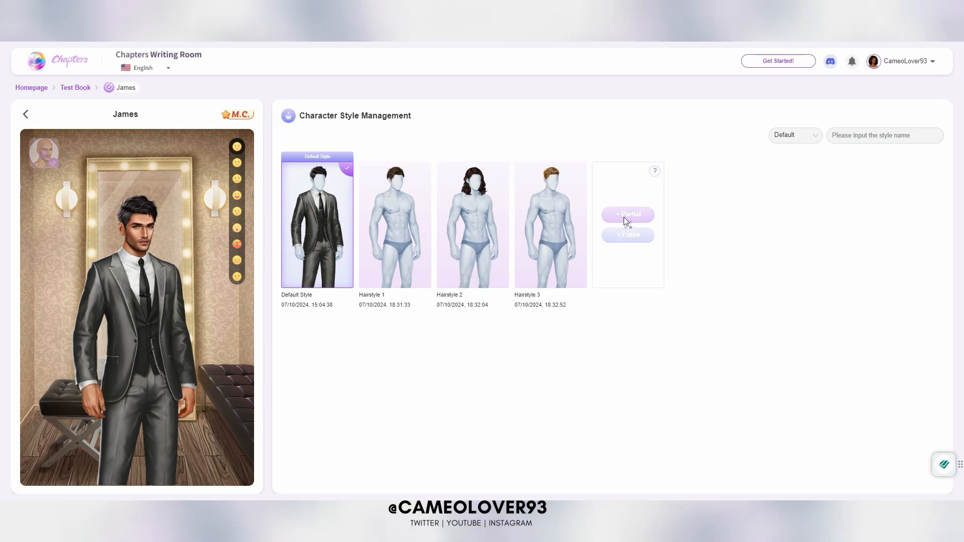
pyautogui.click(626, 213)
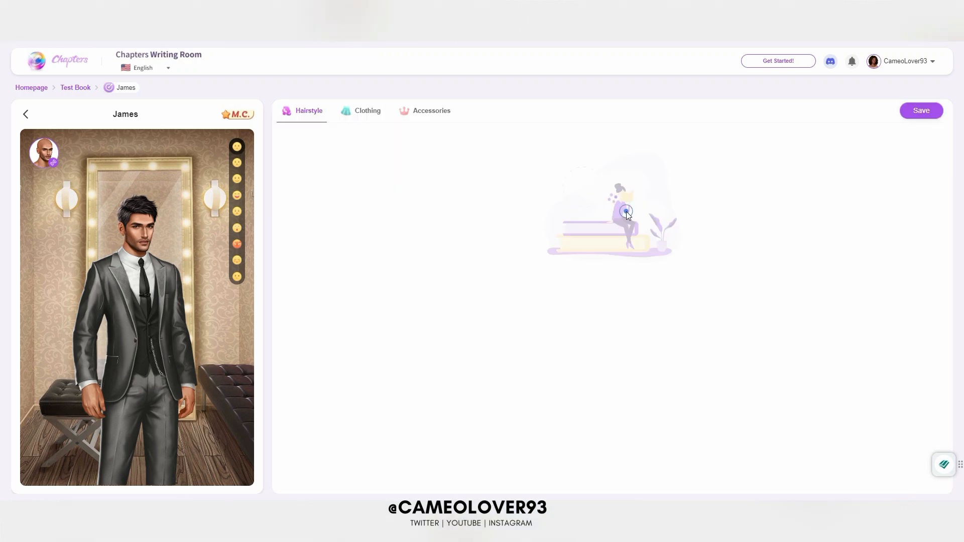
pyautogui.click(374, 118)
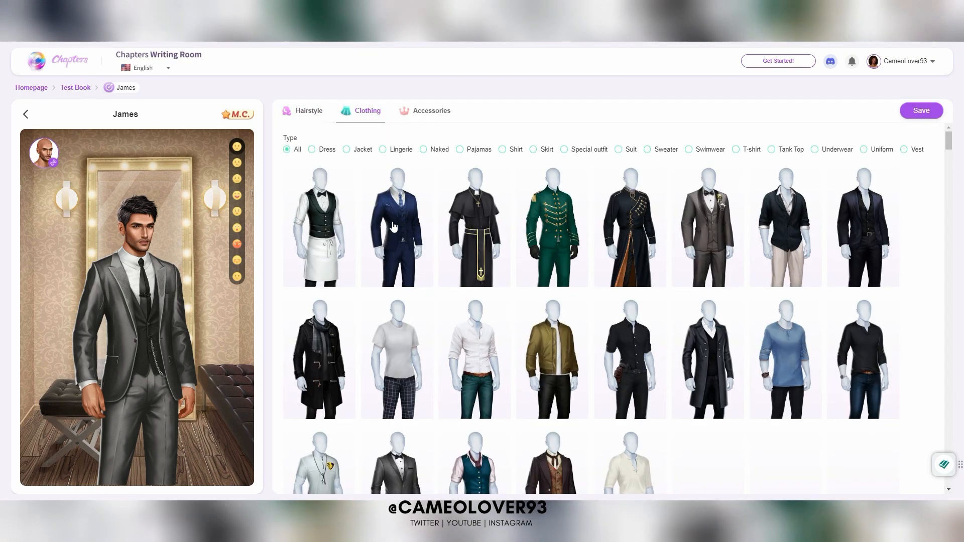
pyautogui.click(393, 227)
pyautogui.click(393, 227)
pyautogui.click(311, 114)
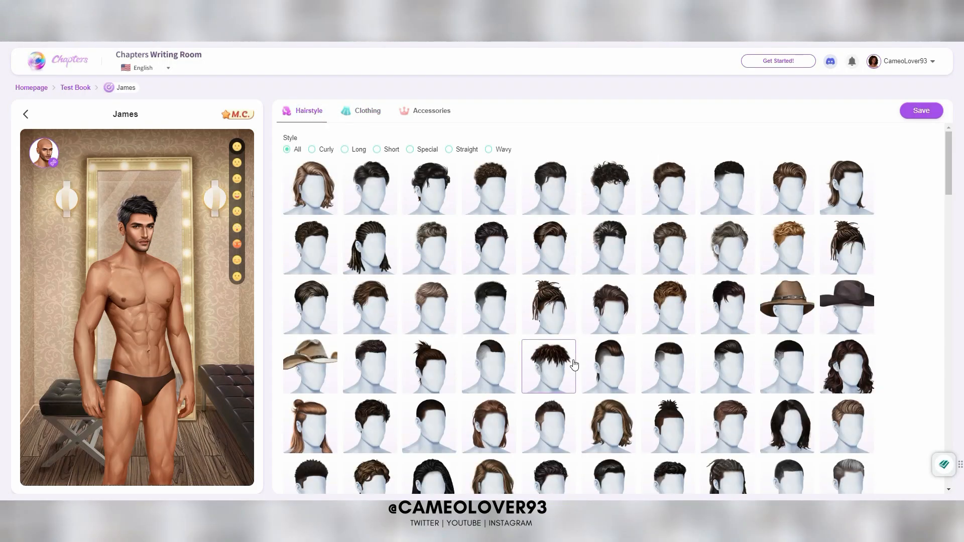
# Choose the wavy, chin-length pink hairstyle for the character and save the partial style
pyautogui.scroll(-4, 381, 291)
pyautogui.scroll(-2, 382, 293)
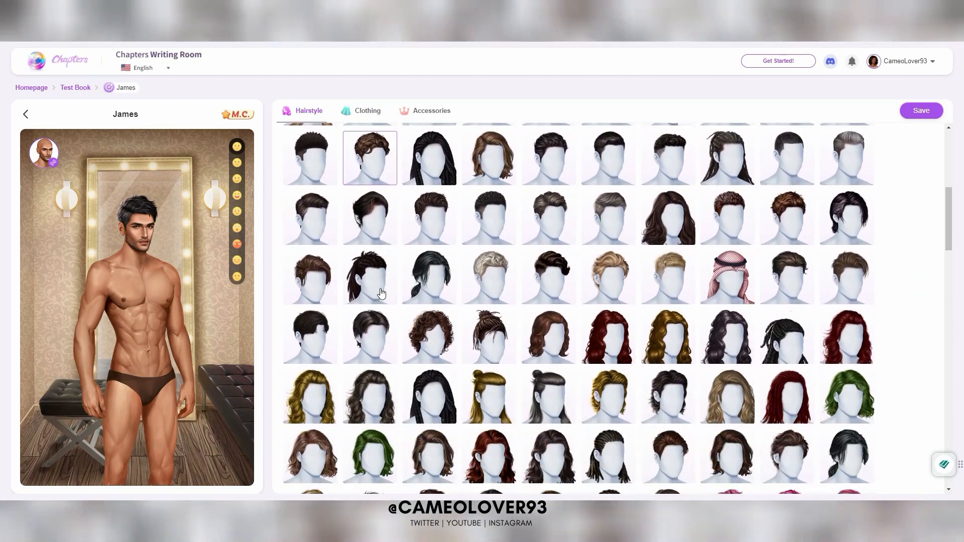
pyautogui.scroll(-1, 381, 292)
pyautogui.scroll(-1, 502, 309)
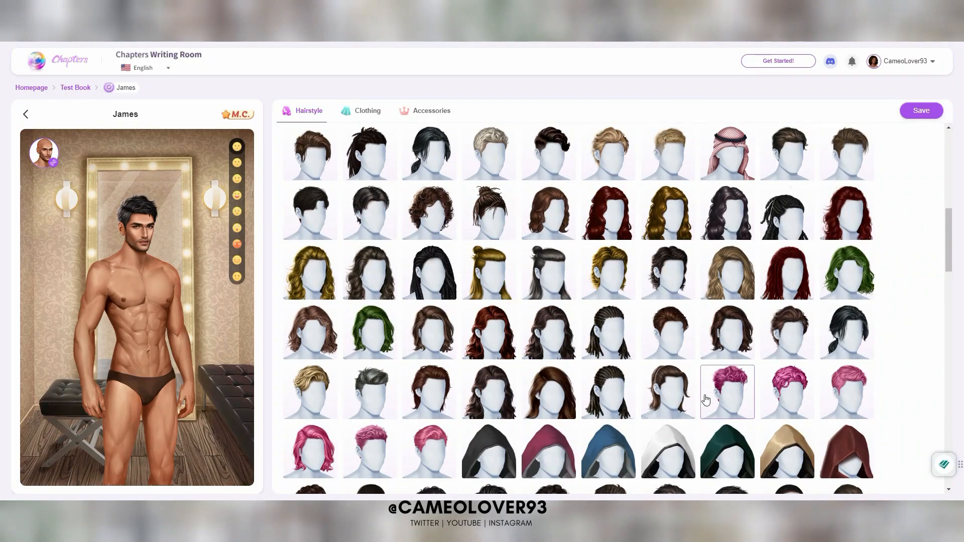
pyautogui.scroll(-2, 706, 400)
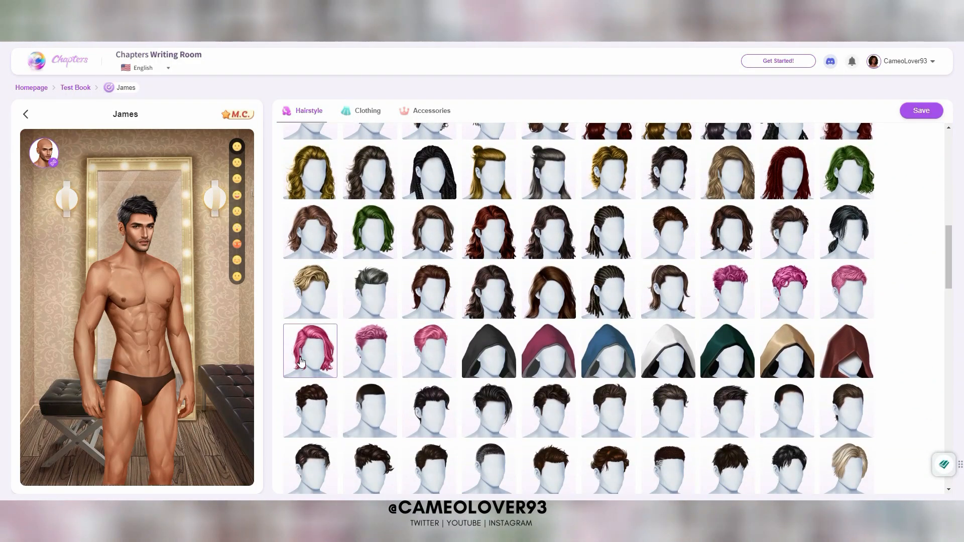
pyautogui.click(305, 352)
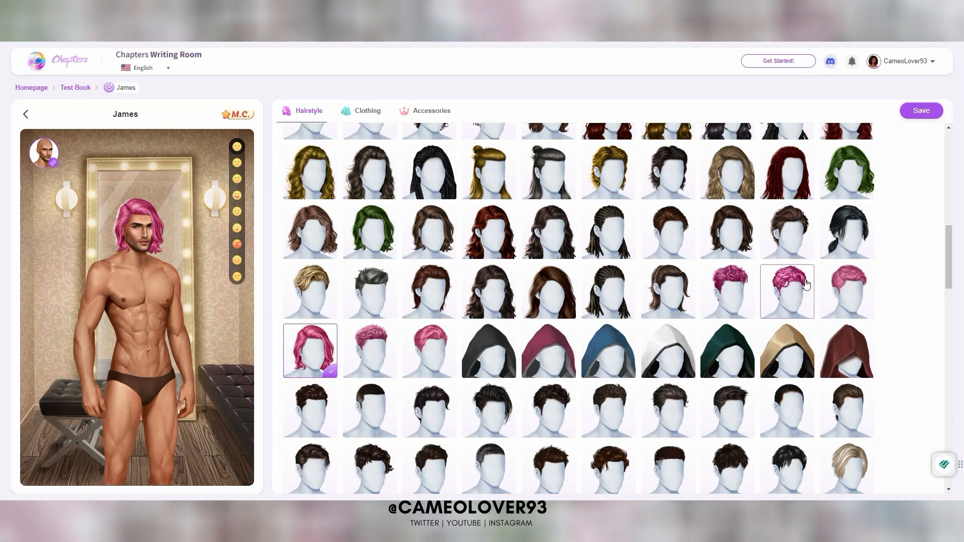
pyautogui.click(919, 111)
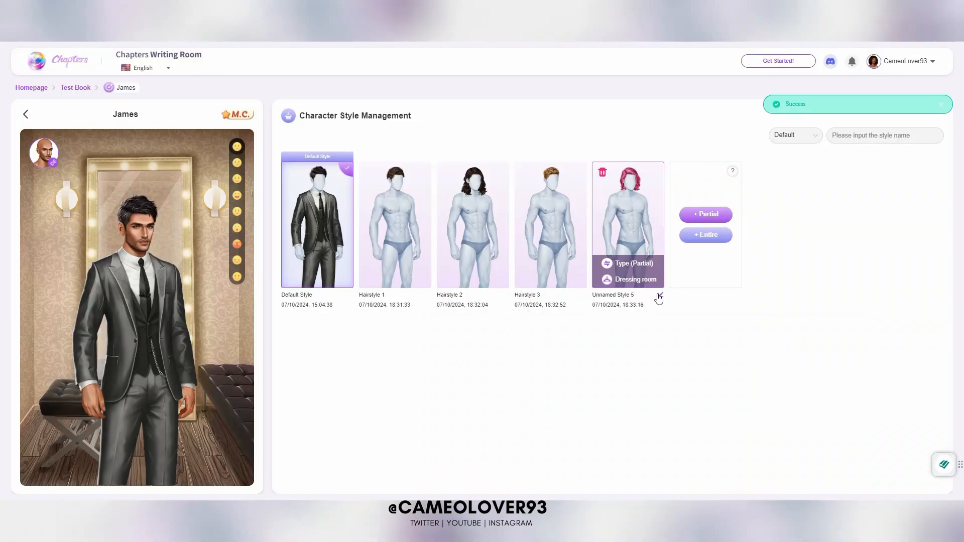
# Rename the pink-haired partial style as "Hairstyle 4"
pyautogui.click(658, 297)
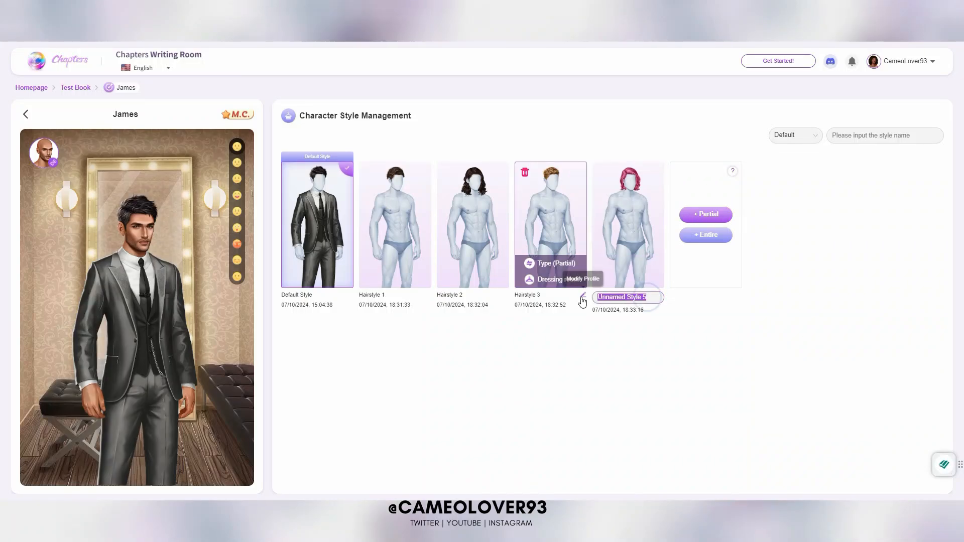
pyautogui.write('Hairstyle 4')
pyautogui.press('Return')
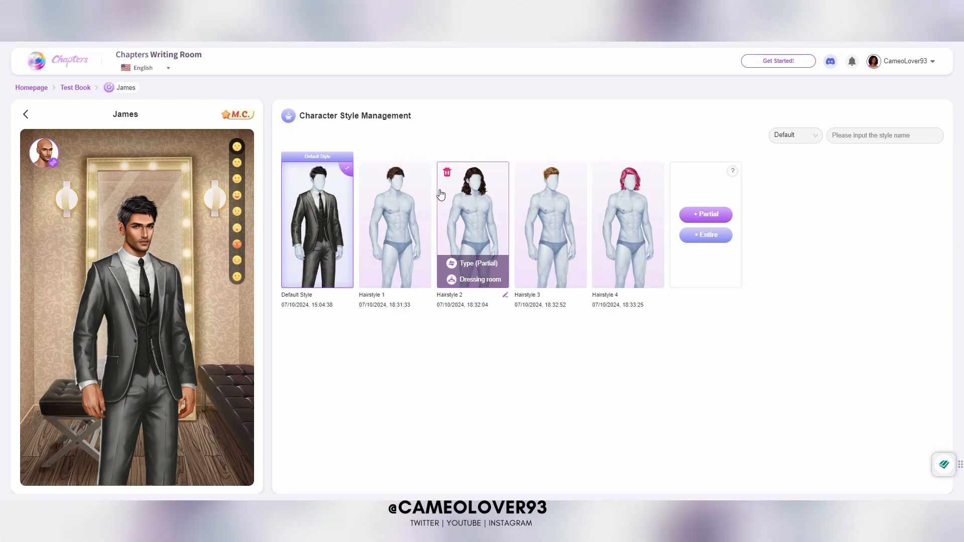
# Return to the Test Book, open Chapter 1 and open the narration of the scene "next choice; hair" for editing
pyautogui.click(26, 116)
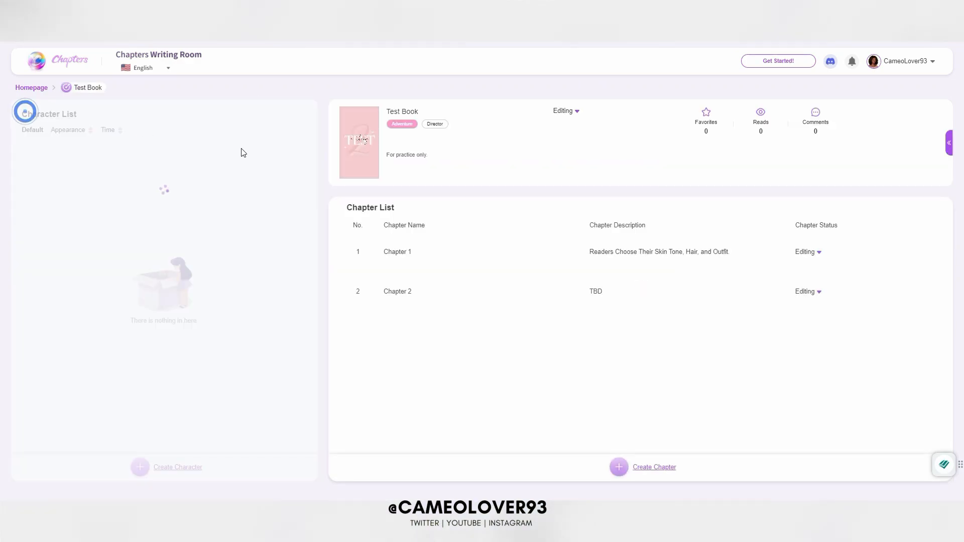
pyautogui.click(662, 260)
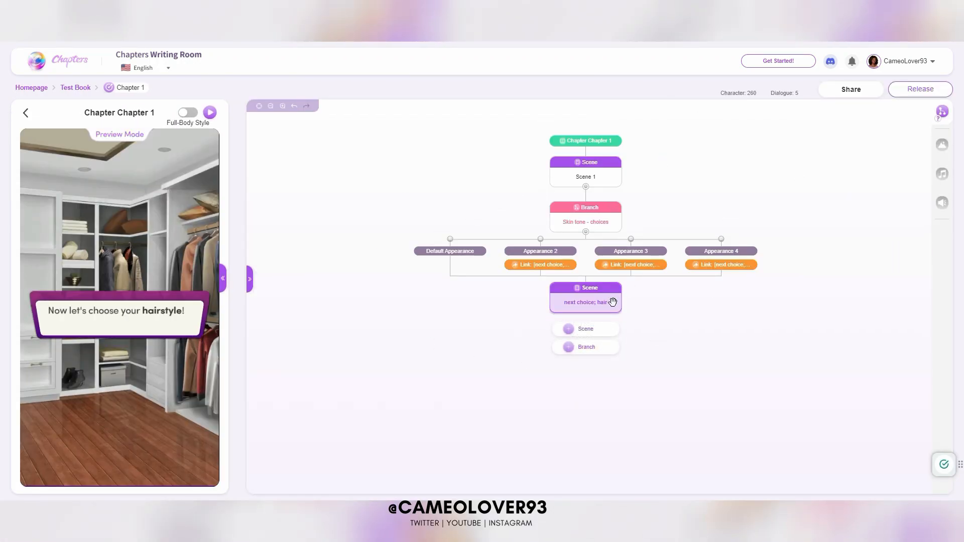
pyautogui.click(251, 281)
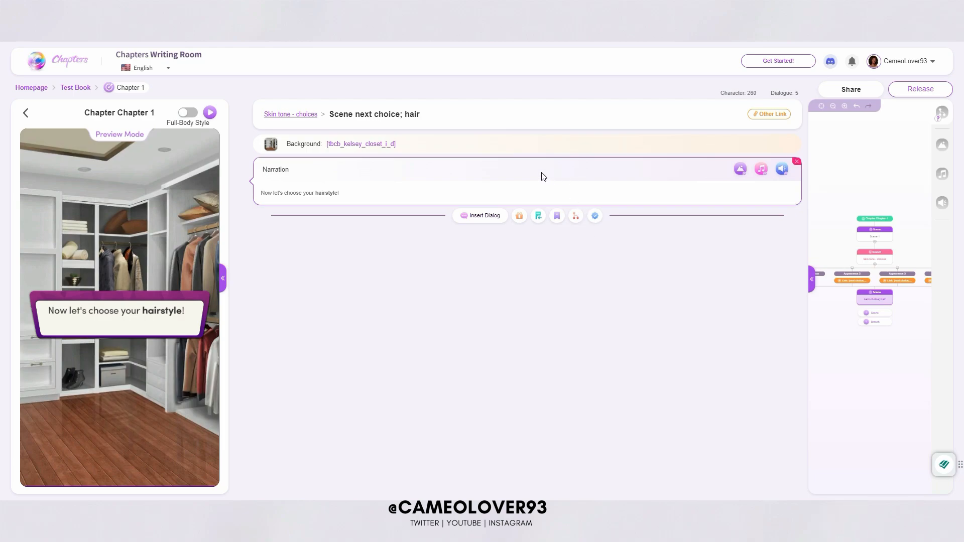
pyautogui.click(363, 203)
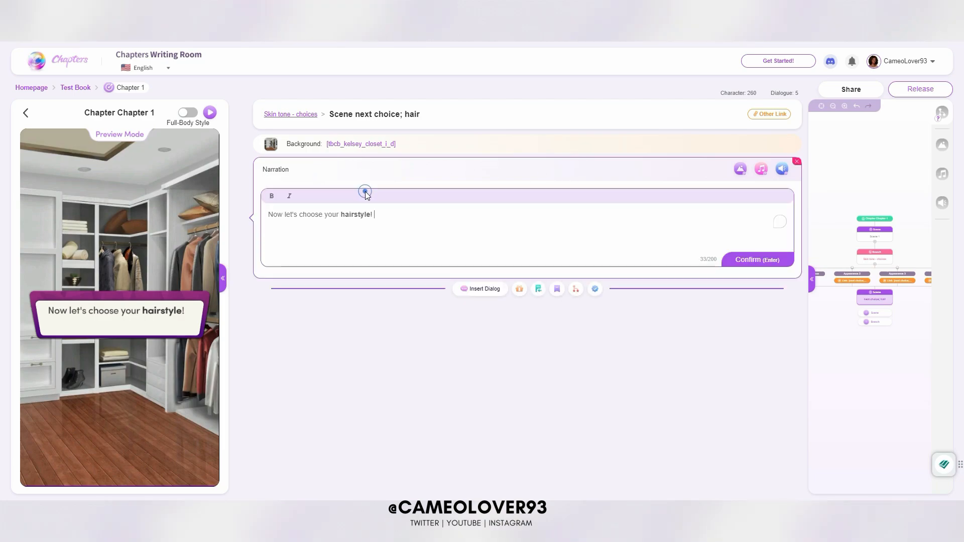
# Insert a branch after the hairstyle narration and add Choice C and Choice D to it
pyautogui.click(565, 295)
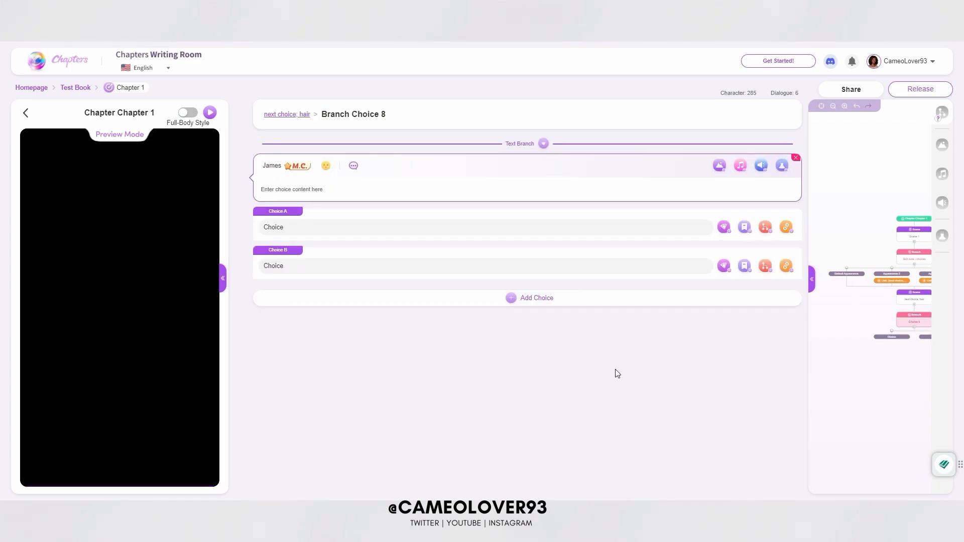
pyautogui.click(536, 302)
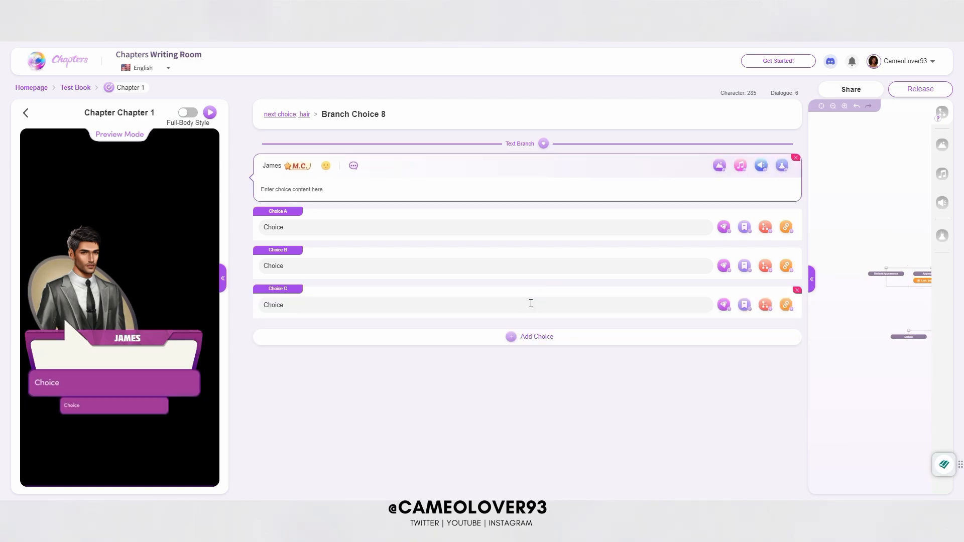
pyautogui.click(525, 336)
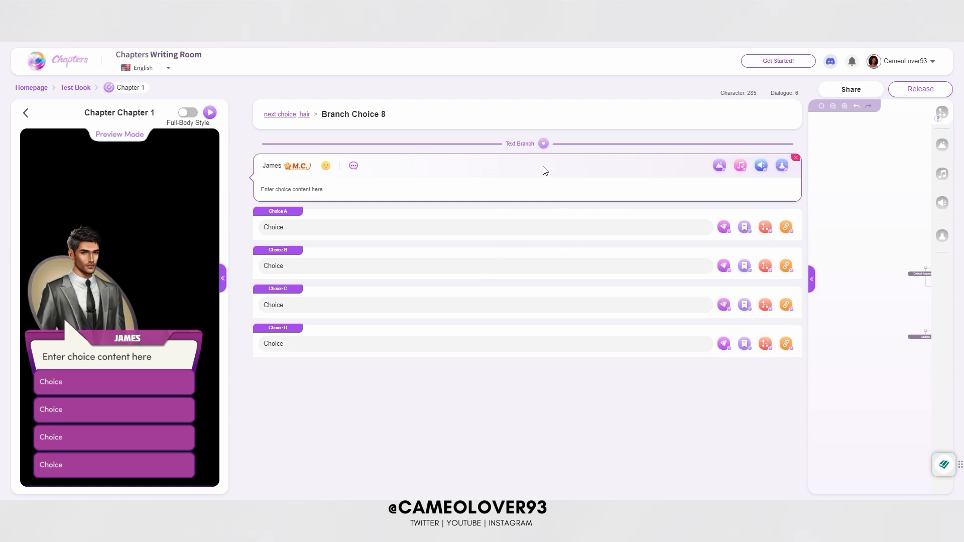
# Change the new branch to a Style Branch and give it the white closet background
pyautogui.click(543, 144)
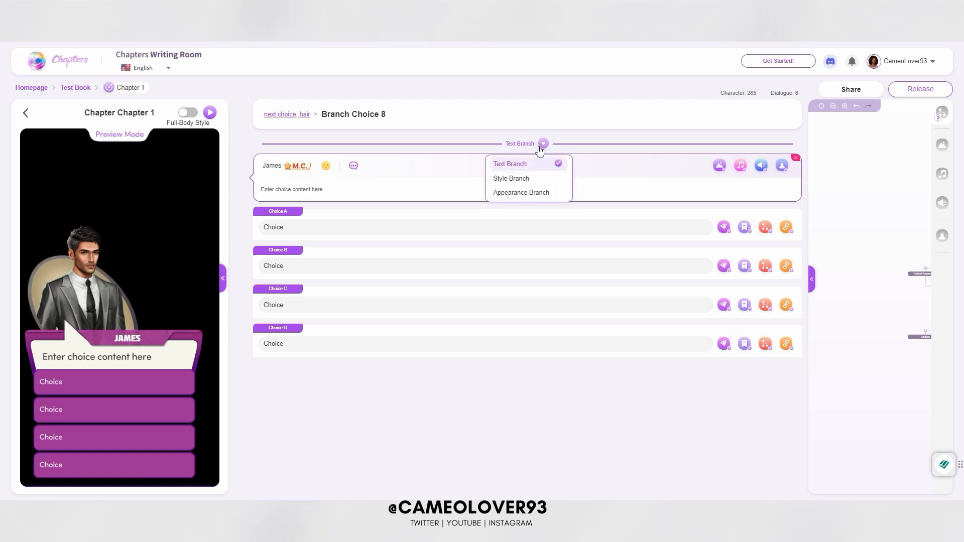
pyautogui.click(529, 179)
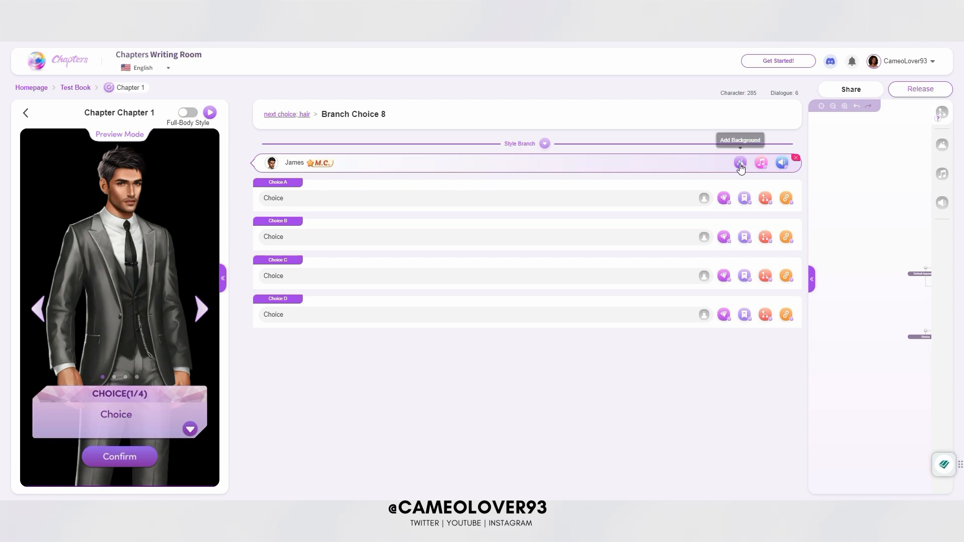
pyautogui.click(740, 163)
pyautogui.click(736, 148)
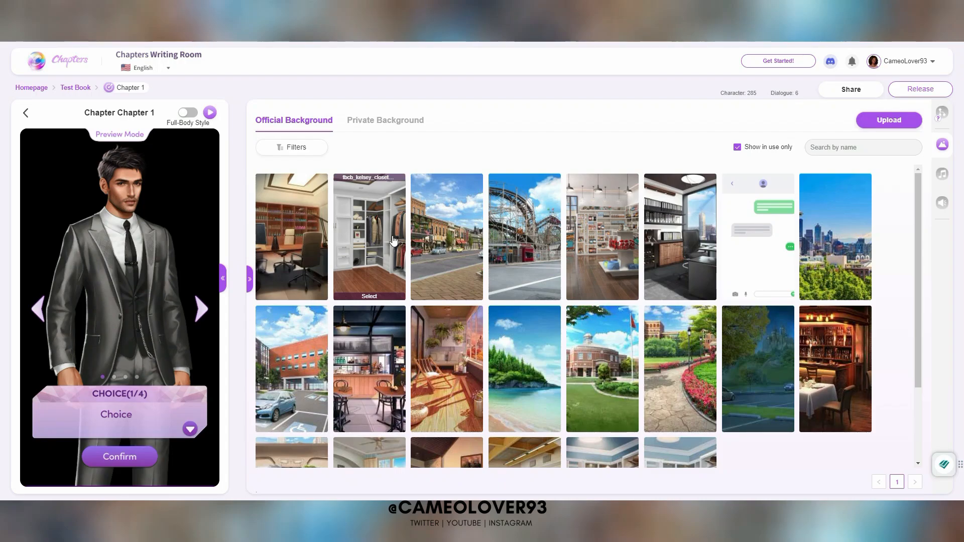
pyautogui.click(392, 258)
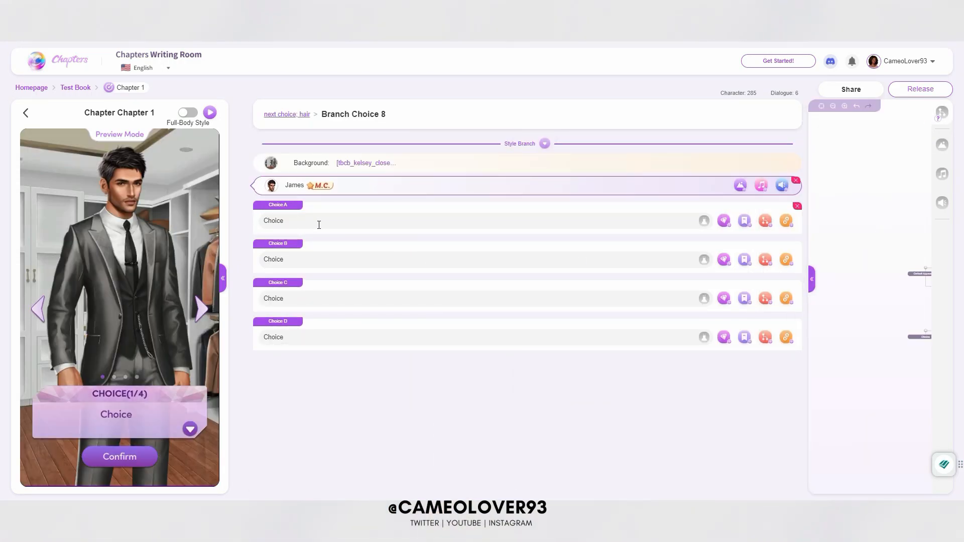
# Name Choice A "Hairstyle 1" and Choice B "Hairstyle 2" in the style branch
pyautogui.click(319, 224)
pyautogui.write('Hairstyle 1')
pyautogui.tripleClick(301, 220)
pyautogui.hotkey('ctrl', 'c')
pyautogui.click(354, 261)
pyautogui.doubleClick(305, 257)
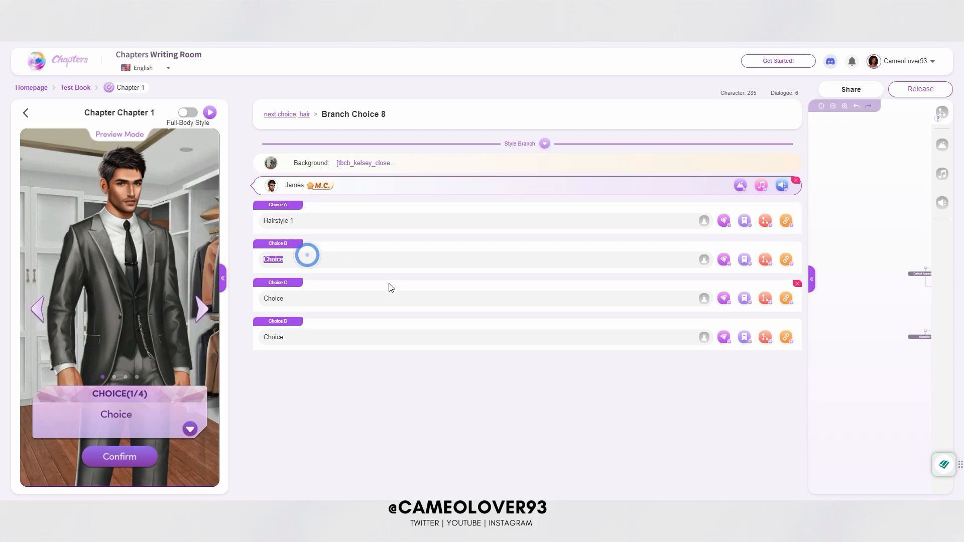
pyautogui.hotkey('ctrl', 'v')
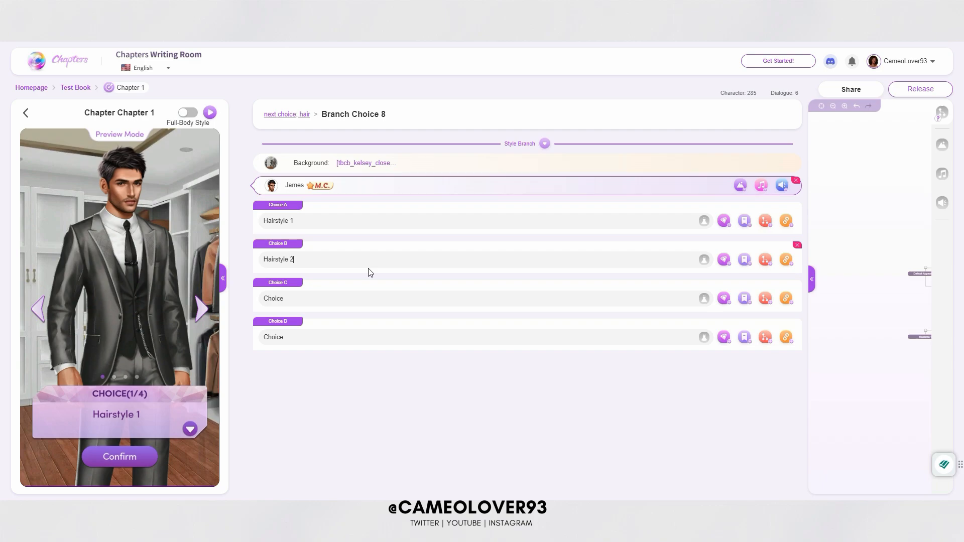
# Name Choice C "Hairstyle 3" and Choice D "Hairstyle 4" in the style branch
pyautogui.doubleClick(295, 299)
pyautogui.hotkey('ctrl', 'v')
pyautogui.doubleClick(312, 338)
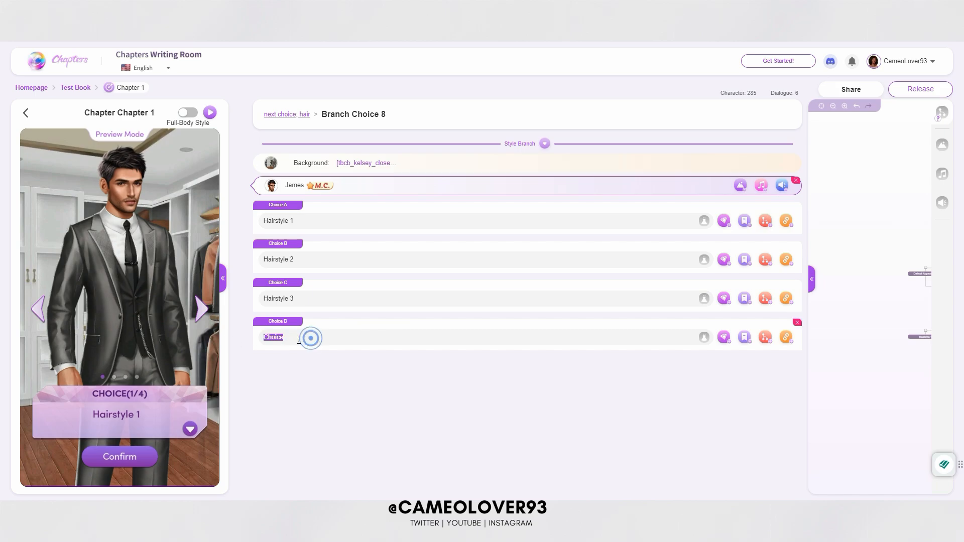
pyautogui.hotkey('ctrl', 'v')
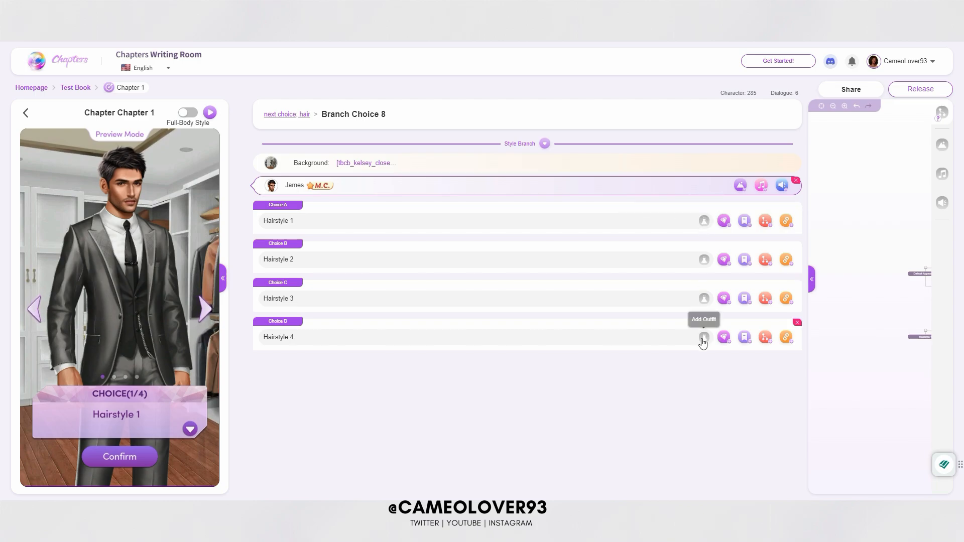
# Assign the partial styles Hairstyle 1, Hairstyle 2, Hairstyle 3 and Hairstyle 4 to Choices A, B, C and D respectively
pyautogui.click(703, 221)
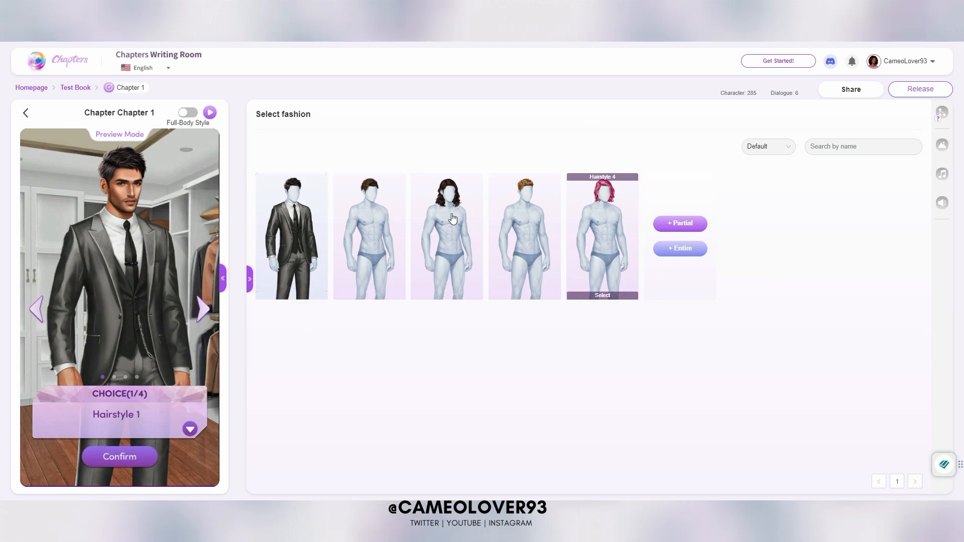
pyautogui.click(391, 239)
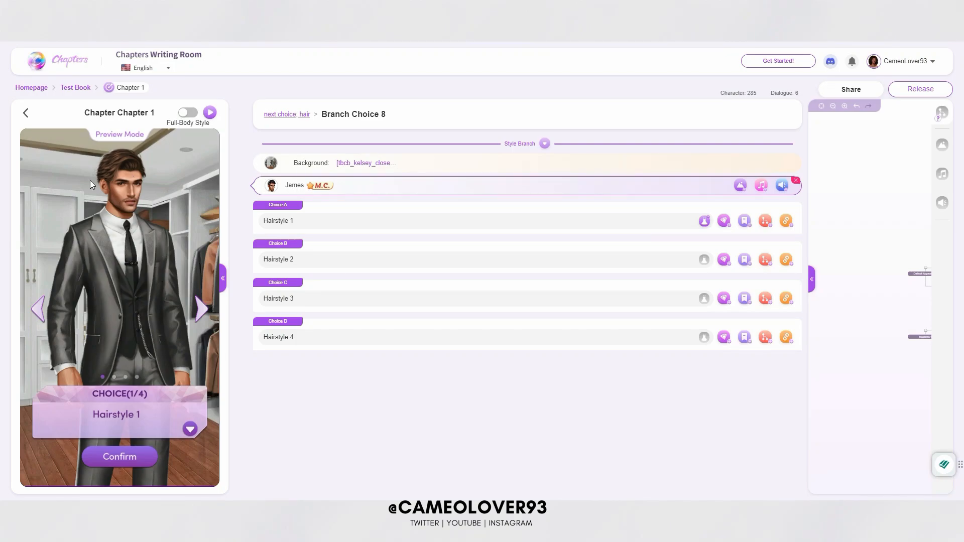
pyautogui.click(704, 260)
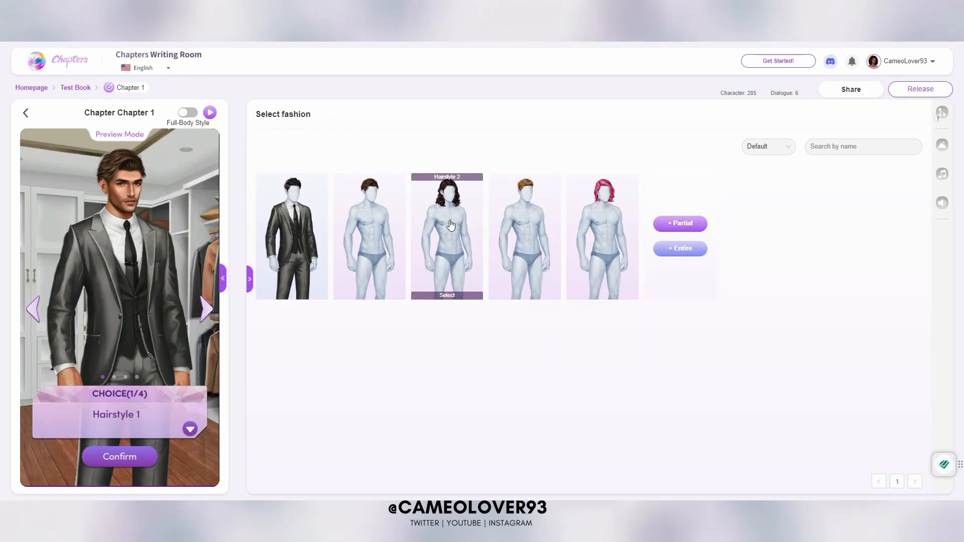
pyautogui.click(450, 226)
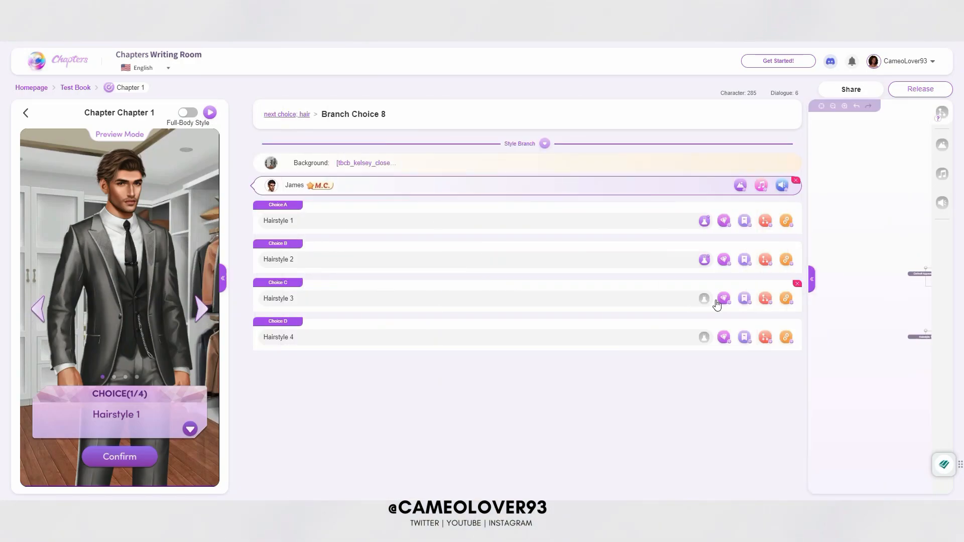
pyautogui.click(704, 300)
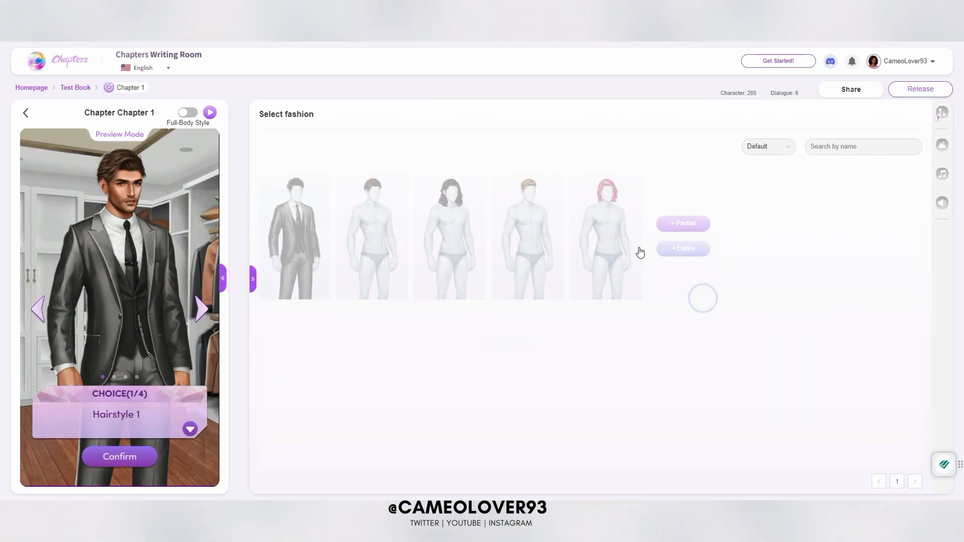
pyautogui.click(547, 245)
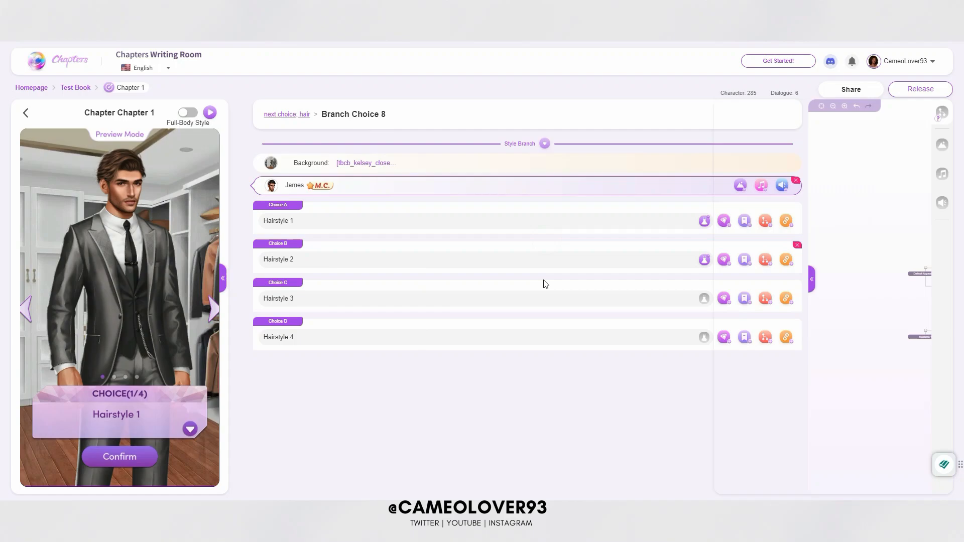
pyautogui.click(705, 338)
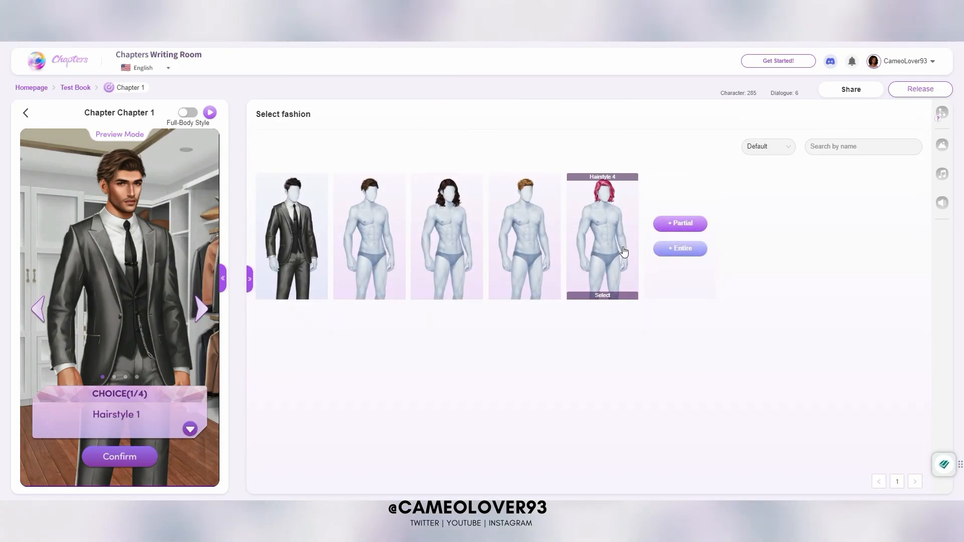
pyautogui.click(622, 251)
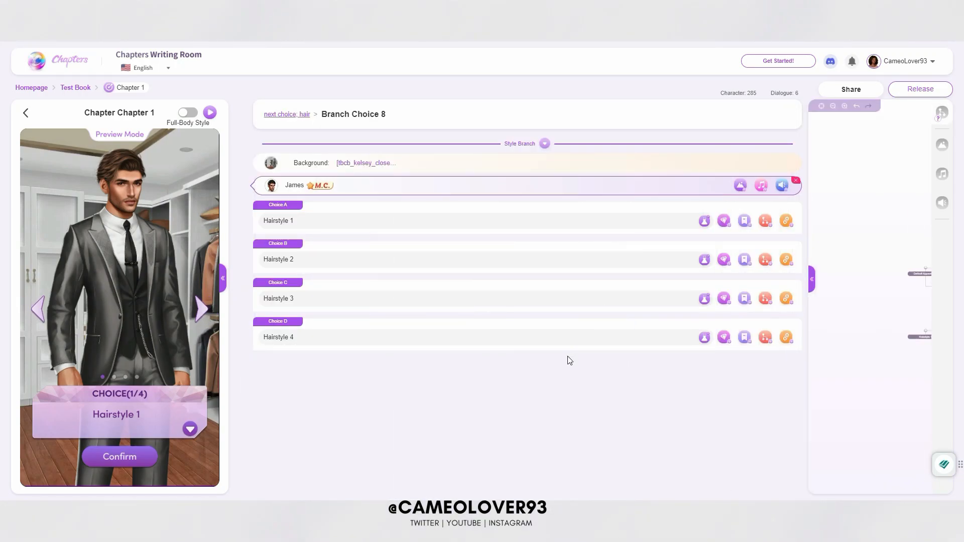
# Add a scene under the Hairstyle 1 choice with the closet background and the narration "Now let's pick your outfit!", with "outfit" in bold
pyautogui.click(812, 279)
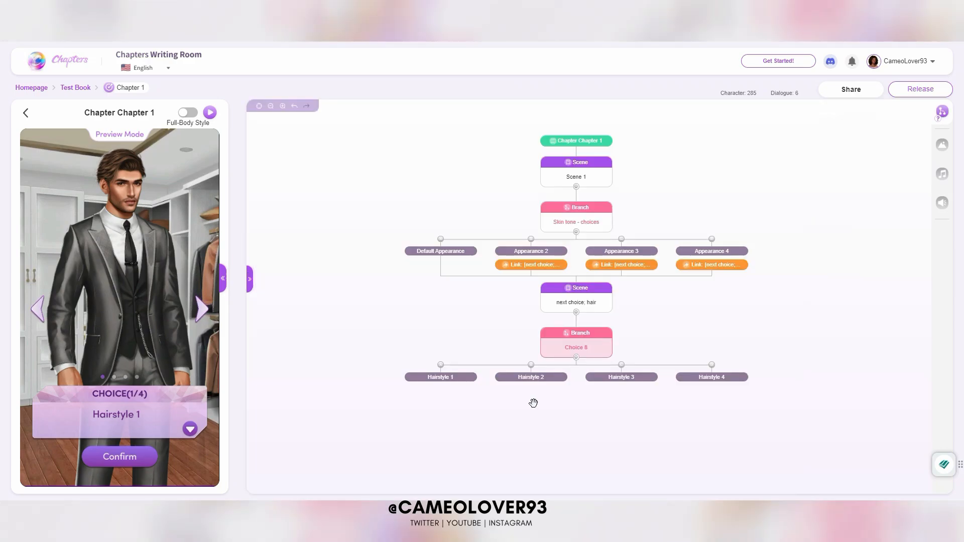
pyautogui.moveTo(617, 428); pyautogui.dragTo(627, 344)
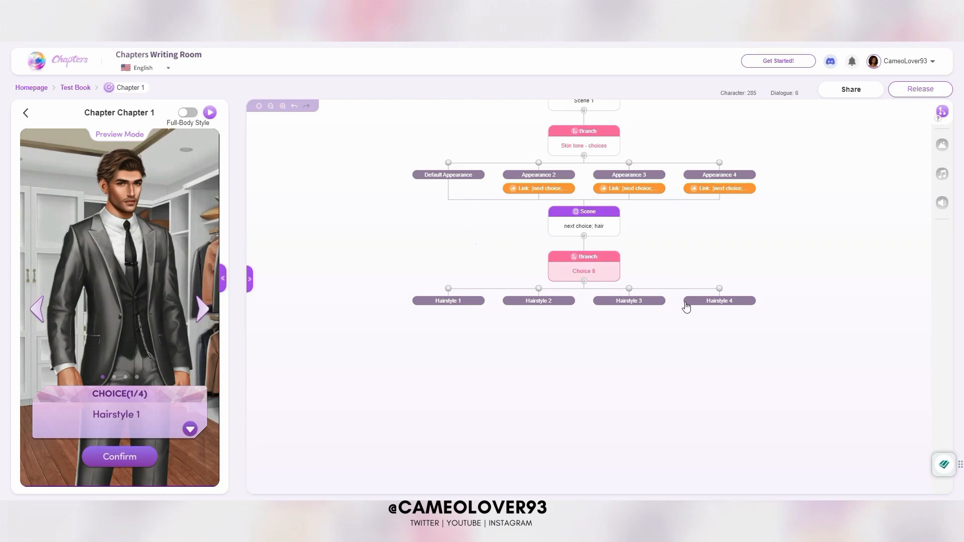
pyautogui.click(445, 302)
pyautogui.moveTo(474, 301)
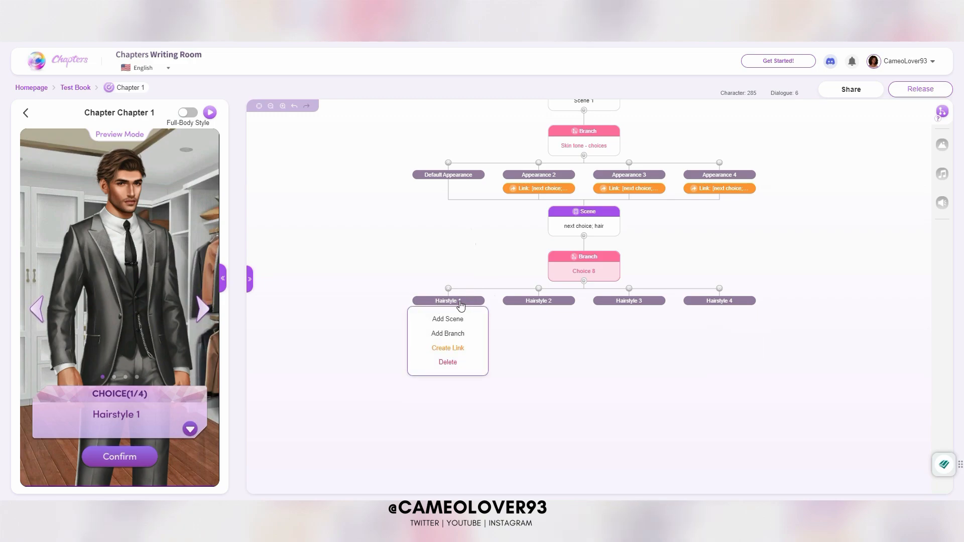
pyautogui.click(457, 320)
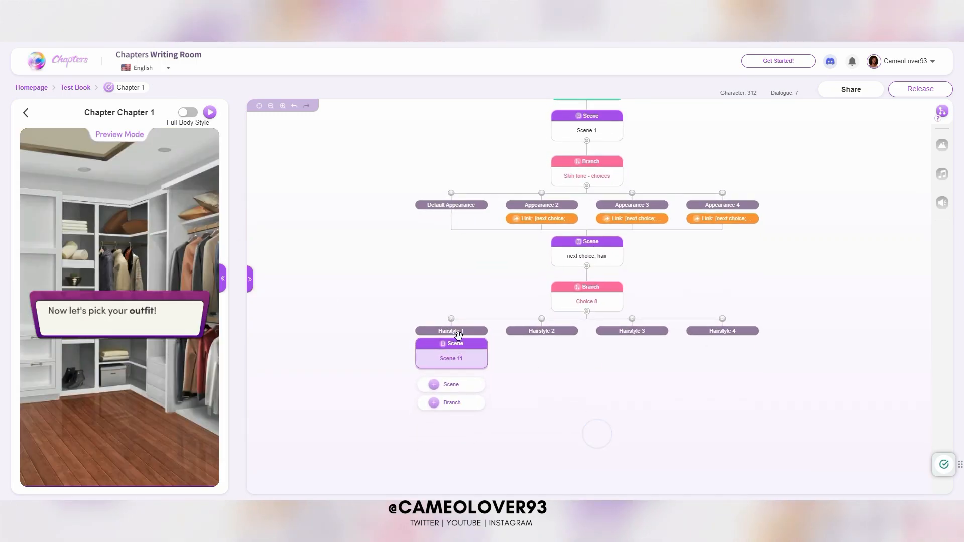
# Link the Hairstyle 2 choice to Scene 11 under Hairstyle 1
pyautogui.moveTo(468, 345)
pyautogui.moveTo(562, 335)
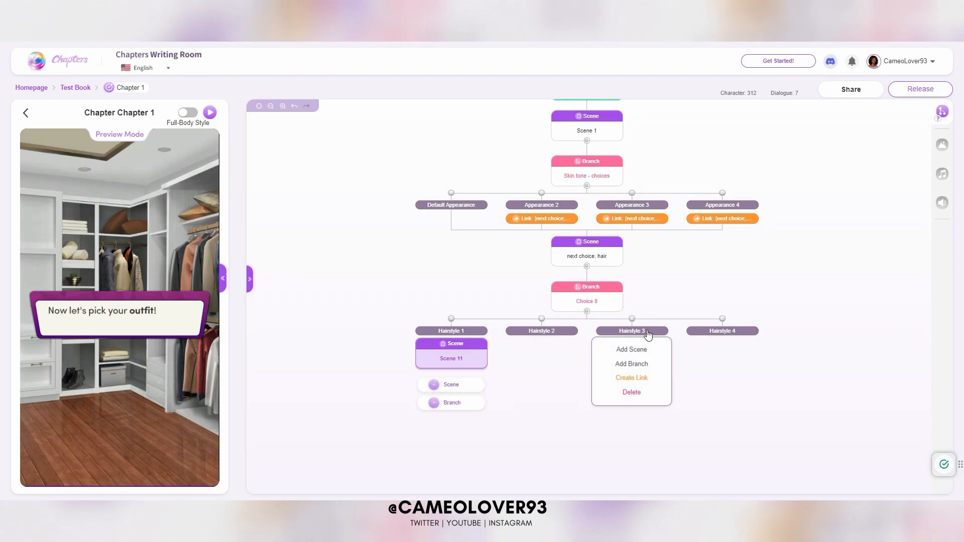
pyautogui.moveTo(735, 335)
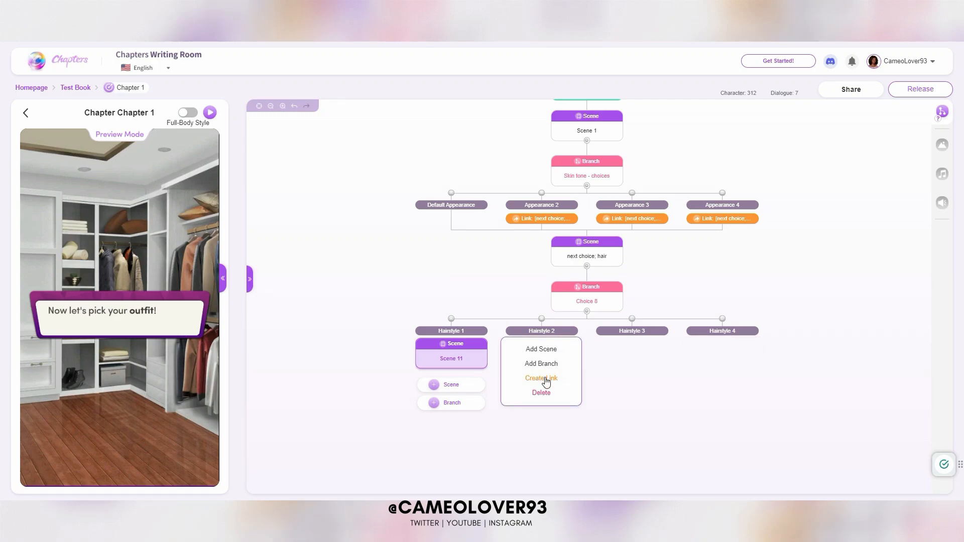
pyautogui.click(542, 379)
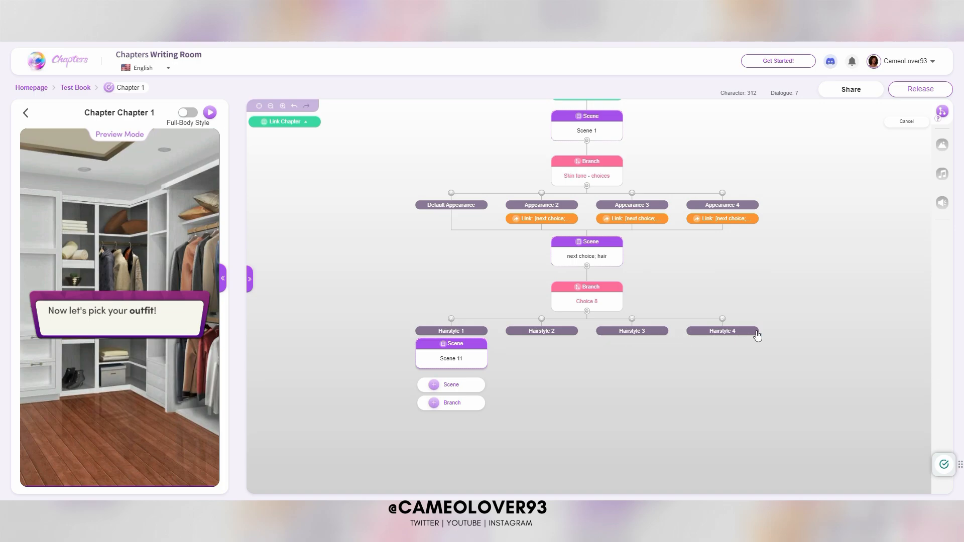
pyautogui.click(466, 356)
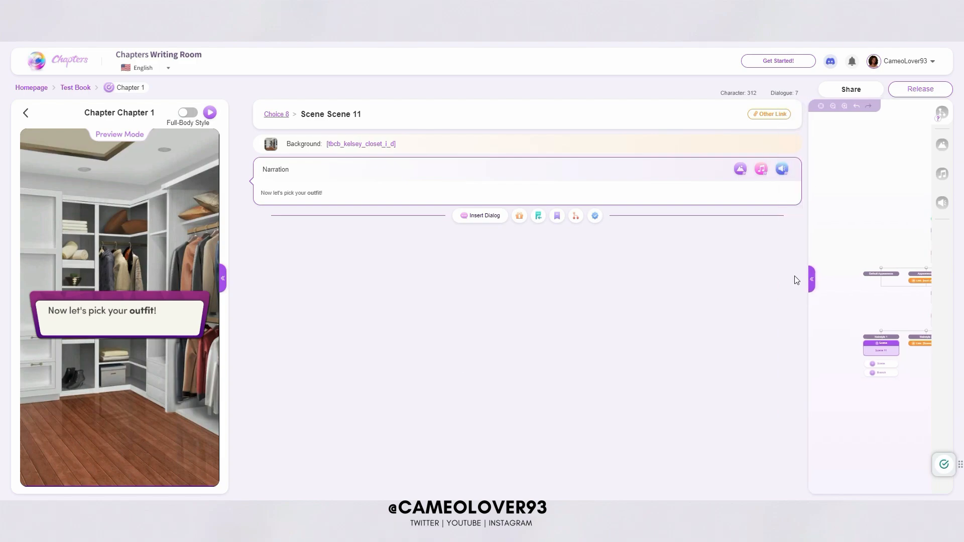
# Link the Hairstyle 3 choice to Scene 11 in the chapter flowchart
pyautogui.click(813, 282)
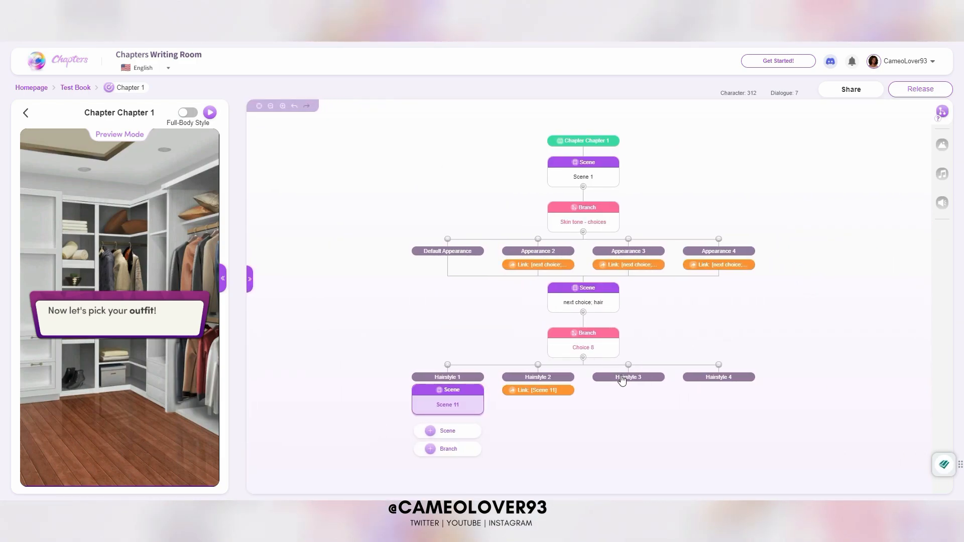
pyautogui.click(622, 377)
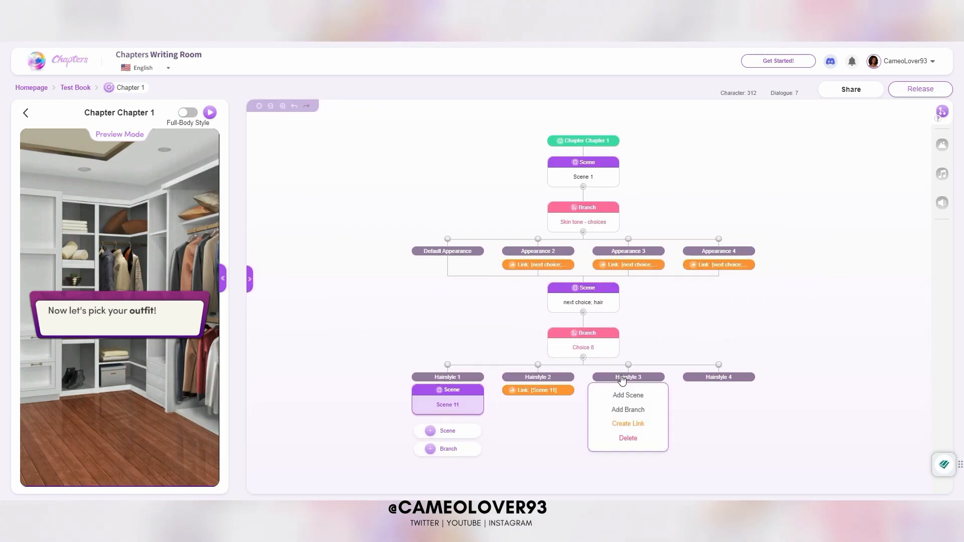
pyautogui.click(628, 424)
pyautogui.click(472, 401)
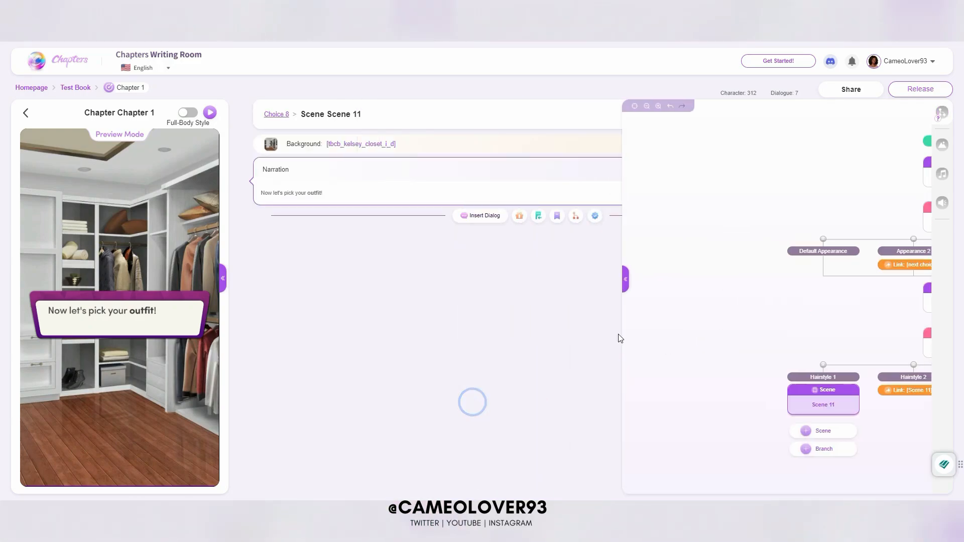
# Link the Hairstyle 4 choice to Scene 11 and return to the chapter flowchart
pyautogui.click(810, 279)
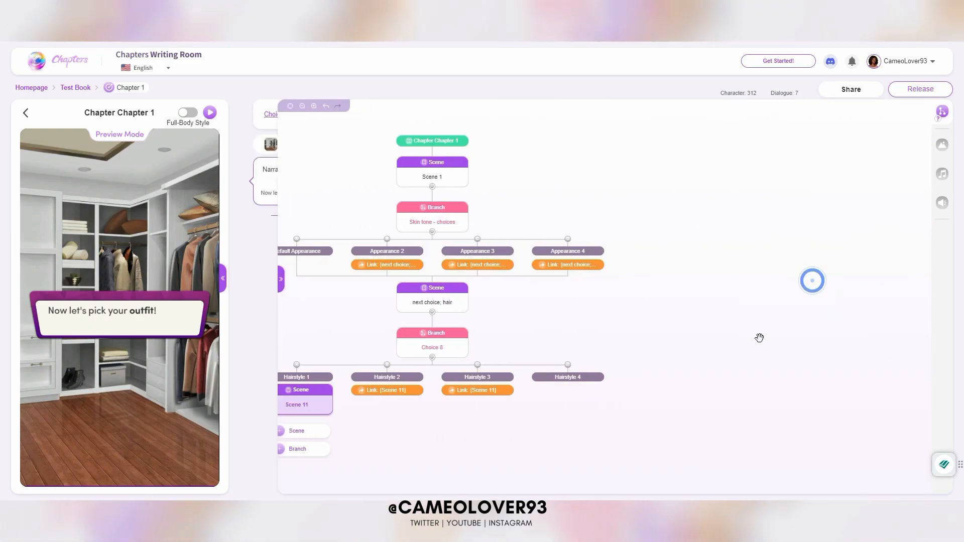
pyautogui.click(699, 385)
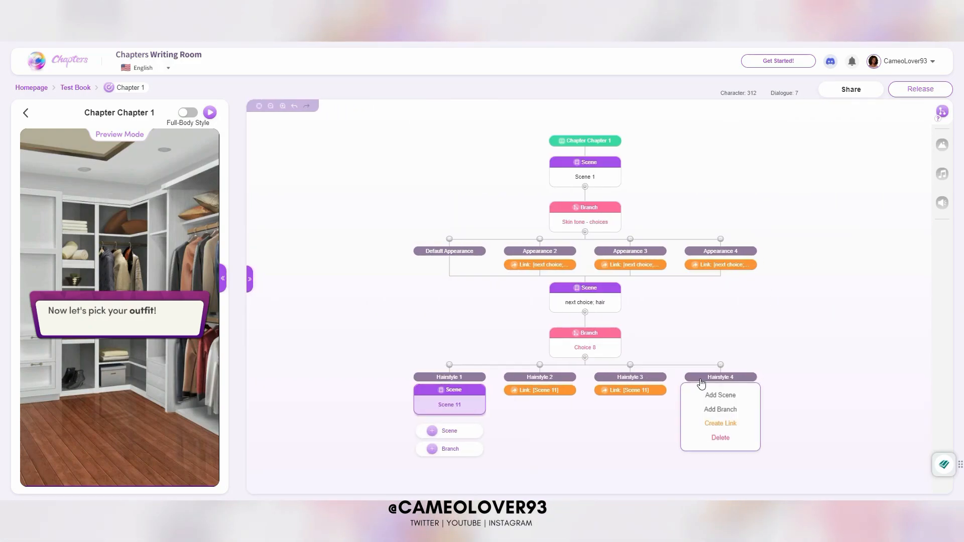
pyautogui.click(719, 425)
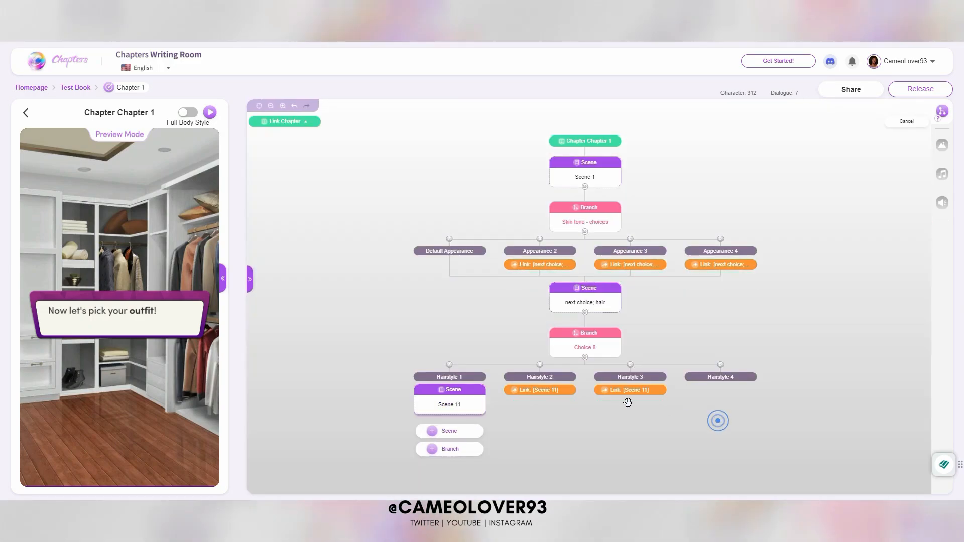
pyautogui.click(464, 403)
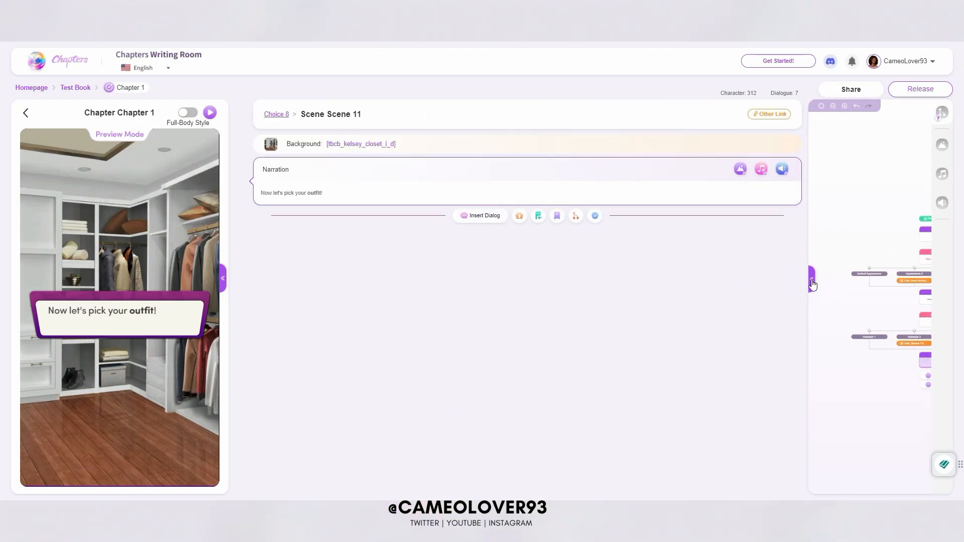
pyautogui.click(811, 281)
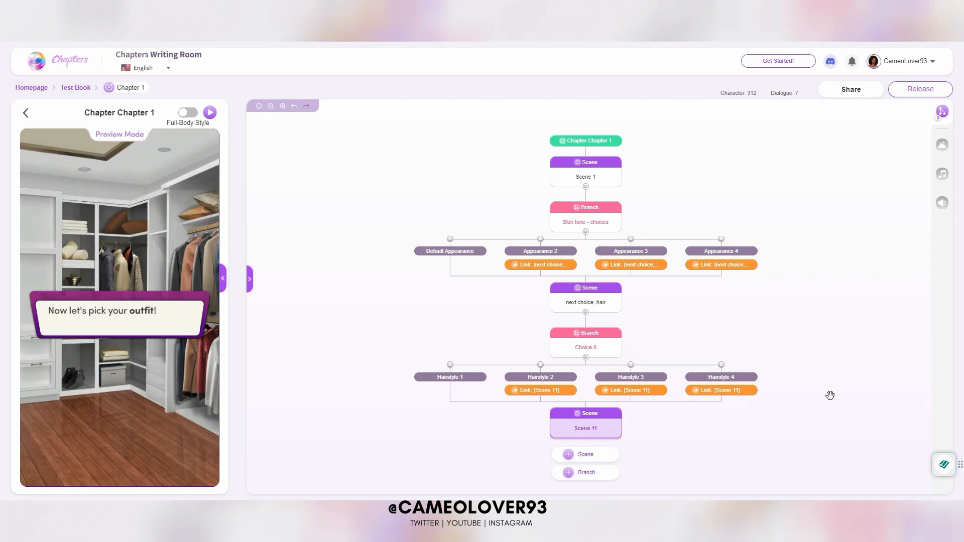
# Reopen the hairstyle branch and play it in game mode, cycling through the four choices from Hairstyle 1 to Hairstyle 4
pyautogui.moveTo(693, 455); pyautogui.dragTo(699, 387)
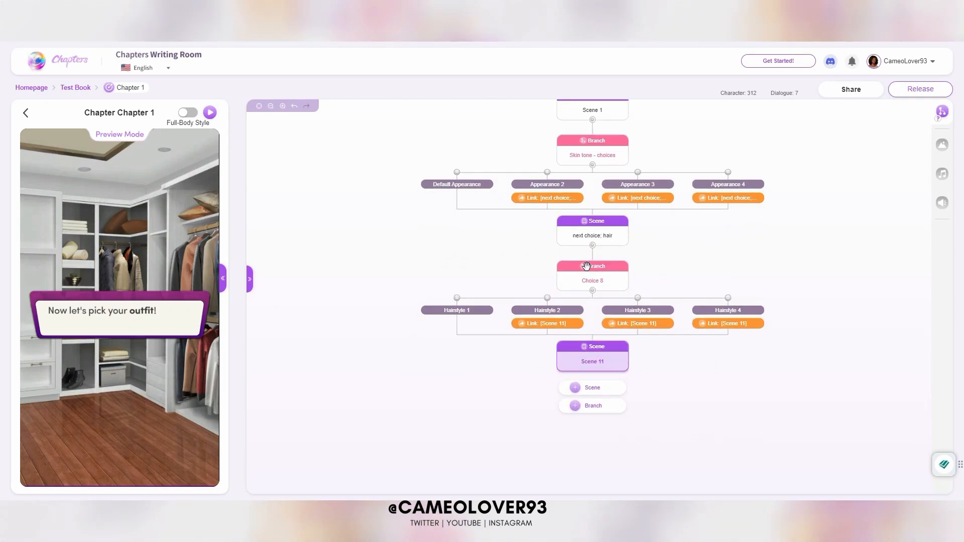
pyautogui.click(619, 278)
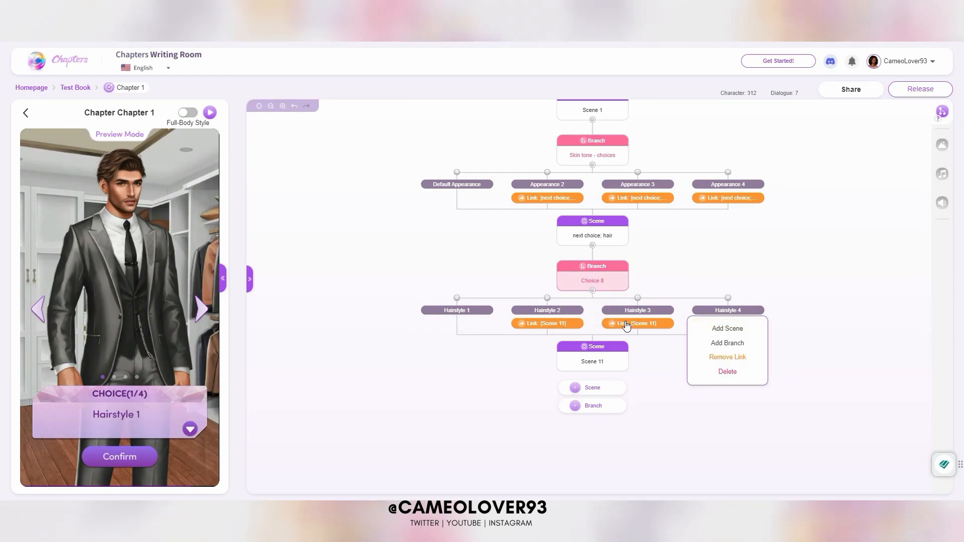
pyautogui.moveTo(601, 362)
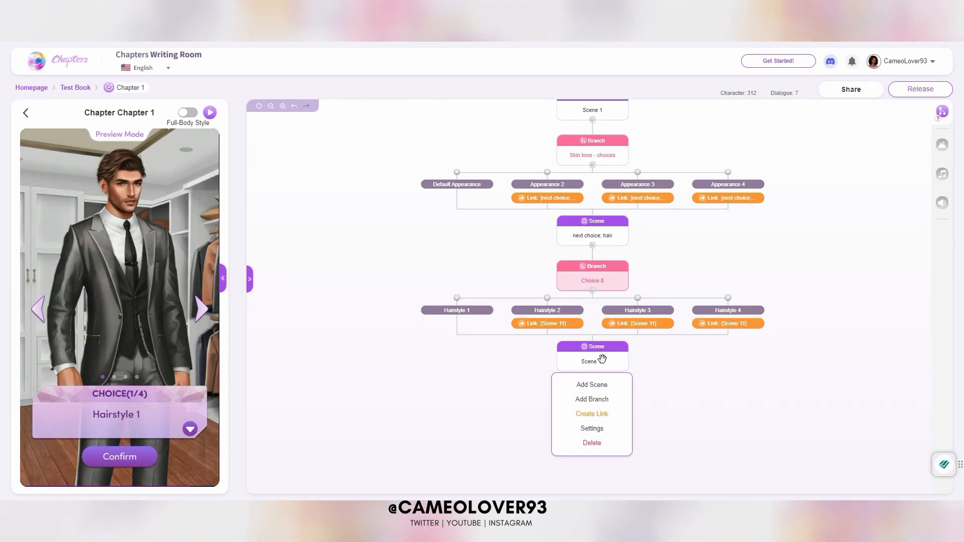
pyautogui.click(251, 282)
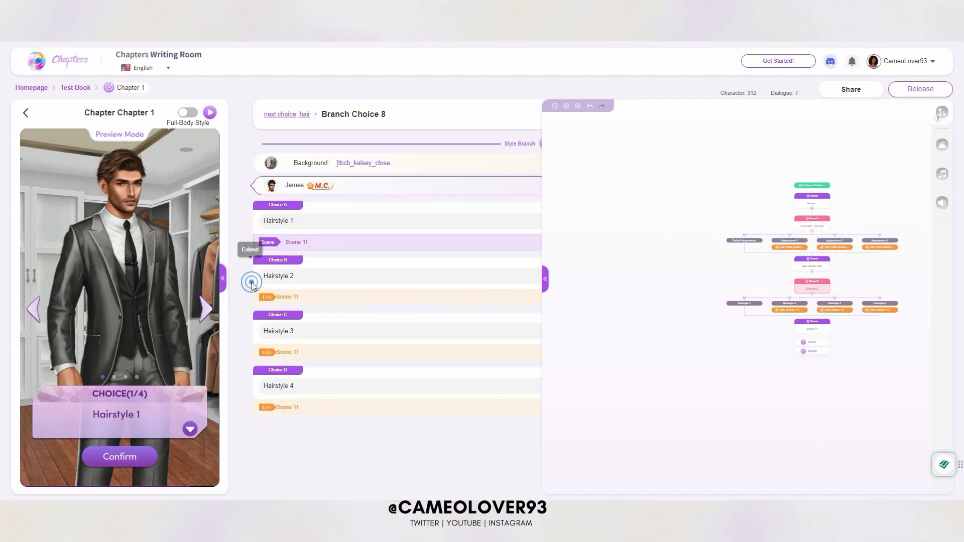
pyautogui.click(210, 113)
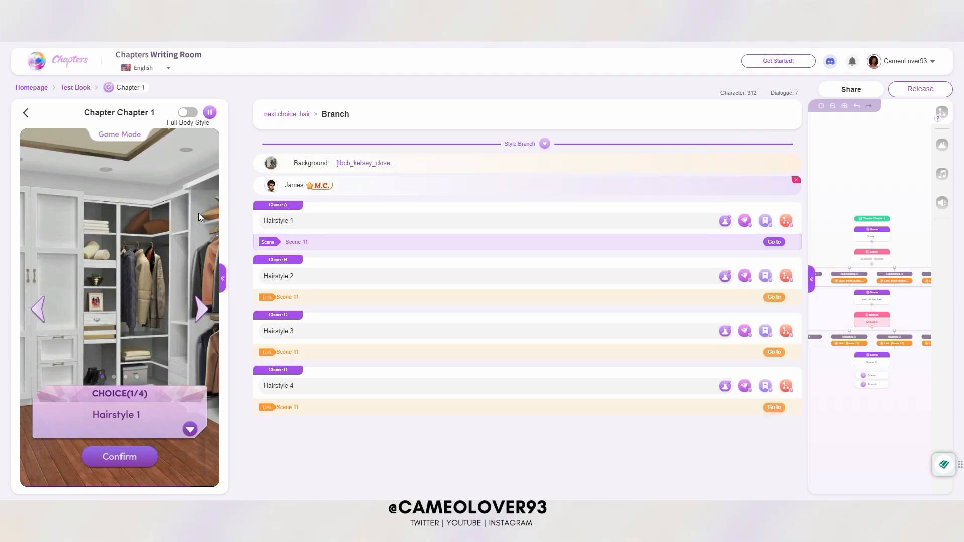
pyautogui.click(201, 311)
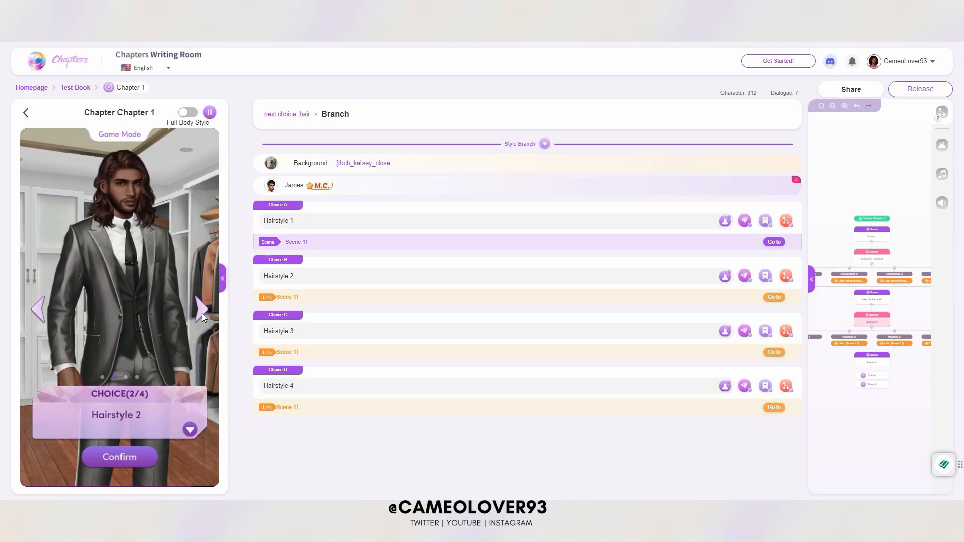
pyautogui.click(202, 312)
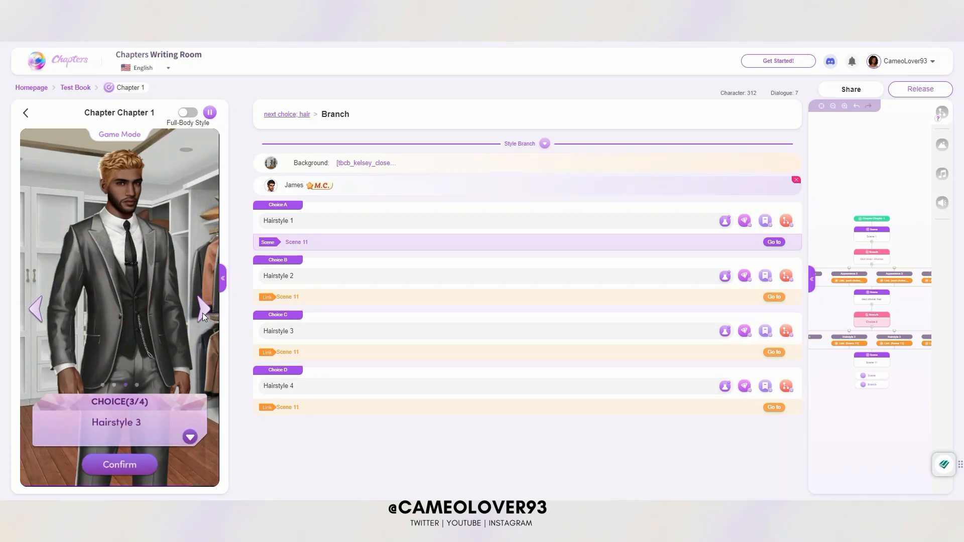
pyautogui.click(202, 314)
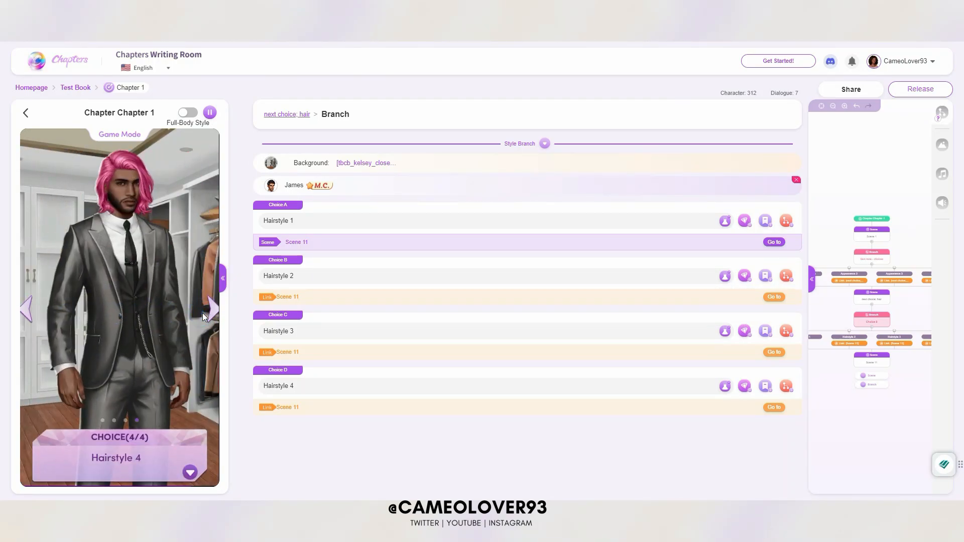
pyautogui.click(202, 315)
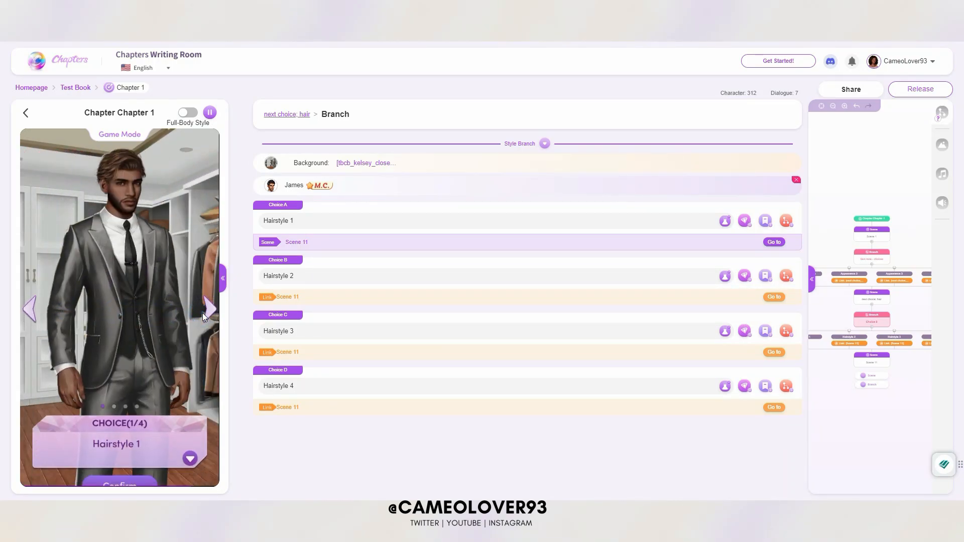
# Cycle through the hairstyle choices again in the game-mode preview, past Hairstyle 4 and back around to Hairstyle 3
pyautogui.click(202, 314)
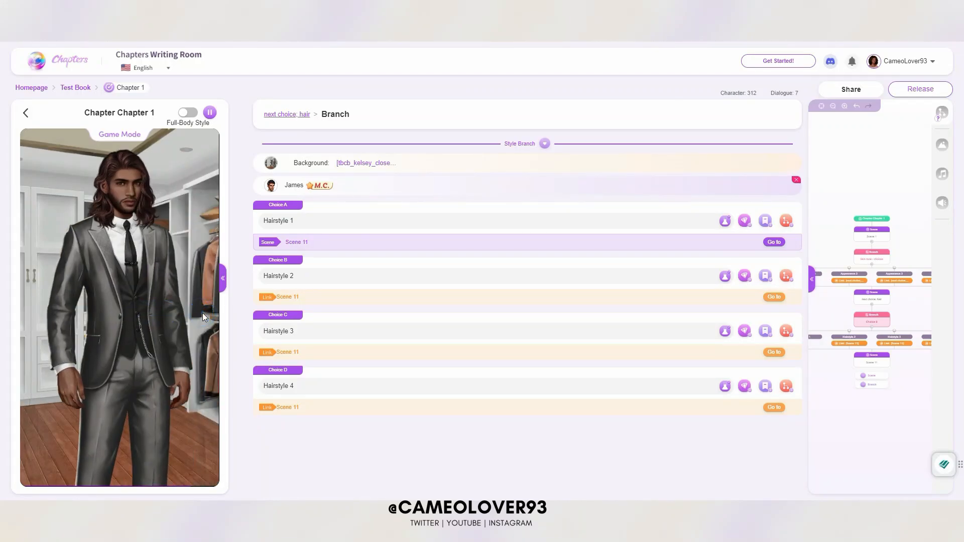
pyautogui.click(202, 314)
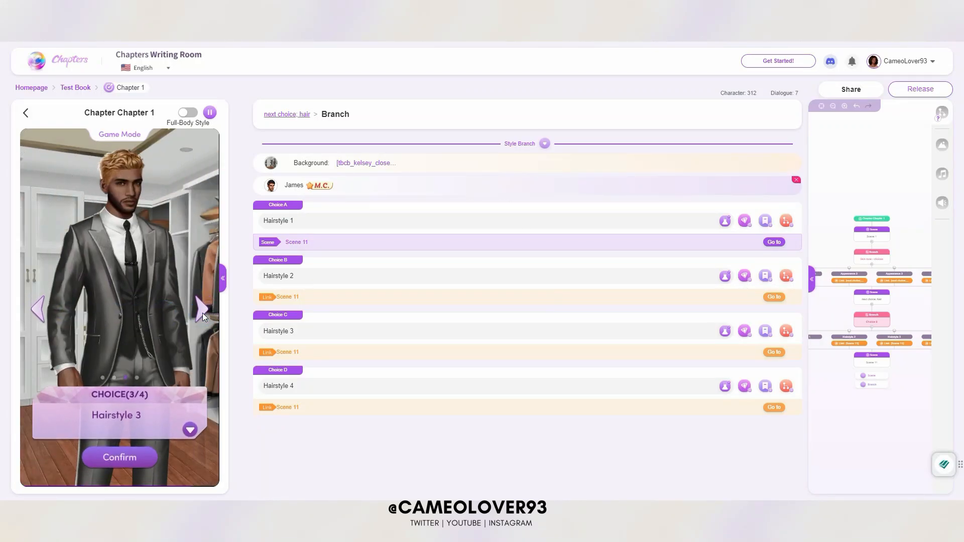
pyautogui.click(202, 314)
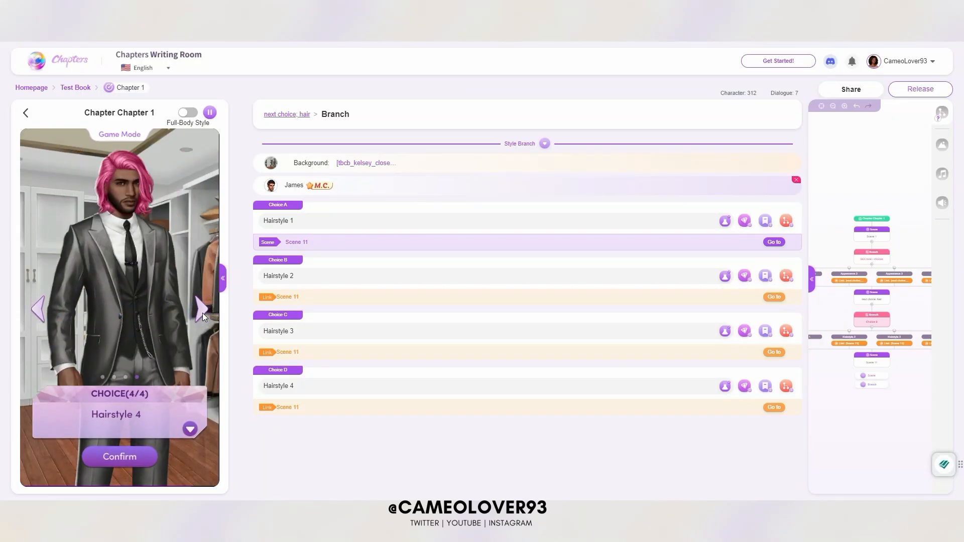
pyautogui.click(202, 314)
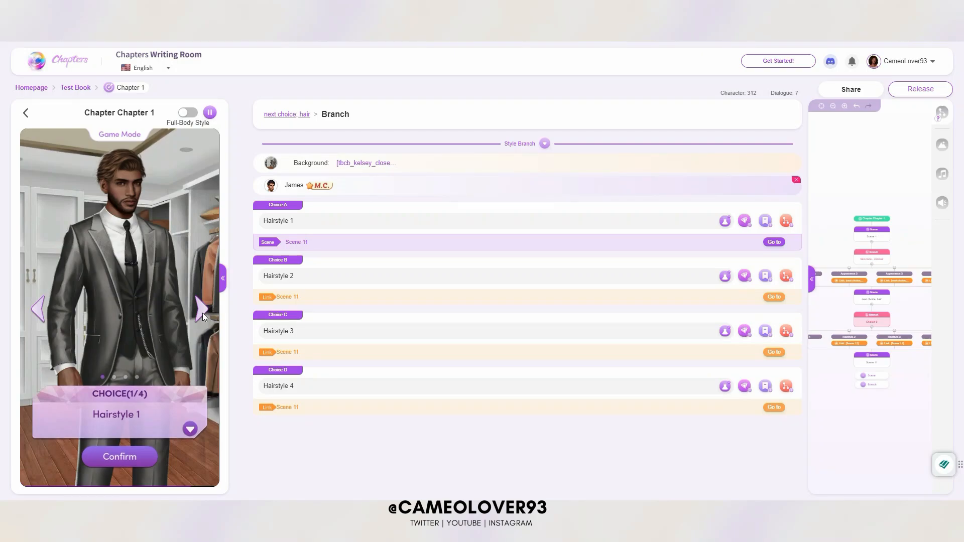
pyautogui.click(203, 314)
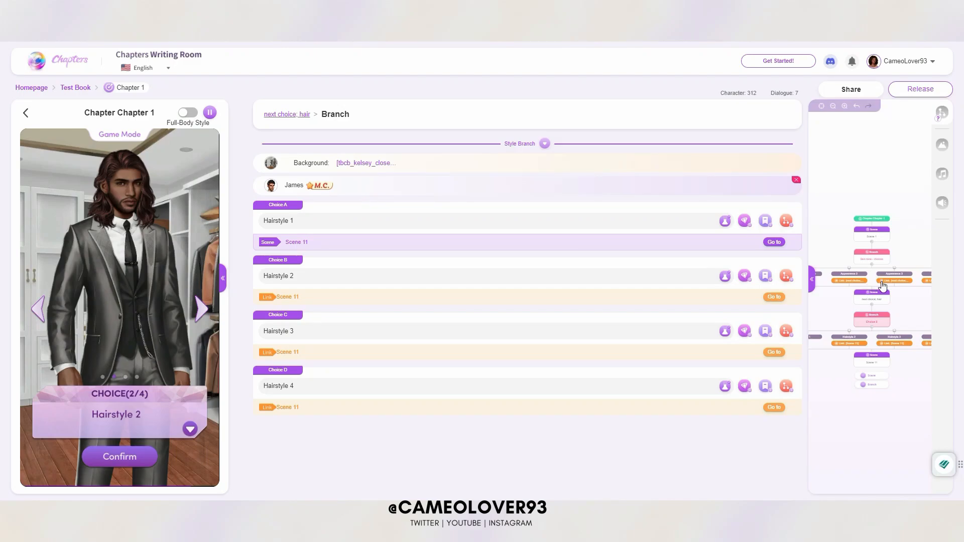
pyautogui.click(203, 310)
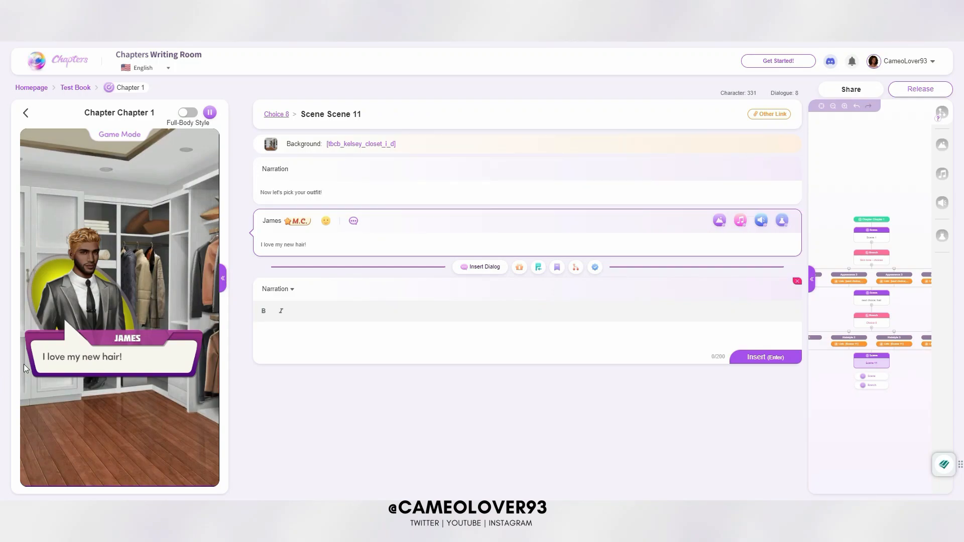
# Enlarge the chapter flowchart to review the branches leading to Scene 11, and return to the scene editor
pyautogui.click(810, 282)
pyautogui.moveTo(467, 438); pyautogui.dragTo(483, 388)
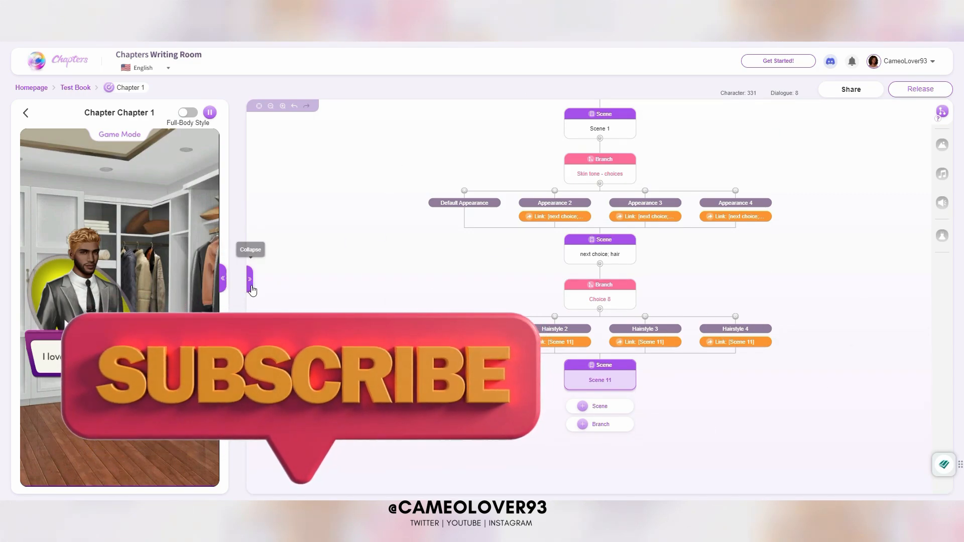
pyautogui.click(250, 282)
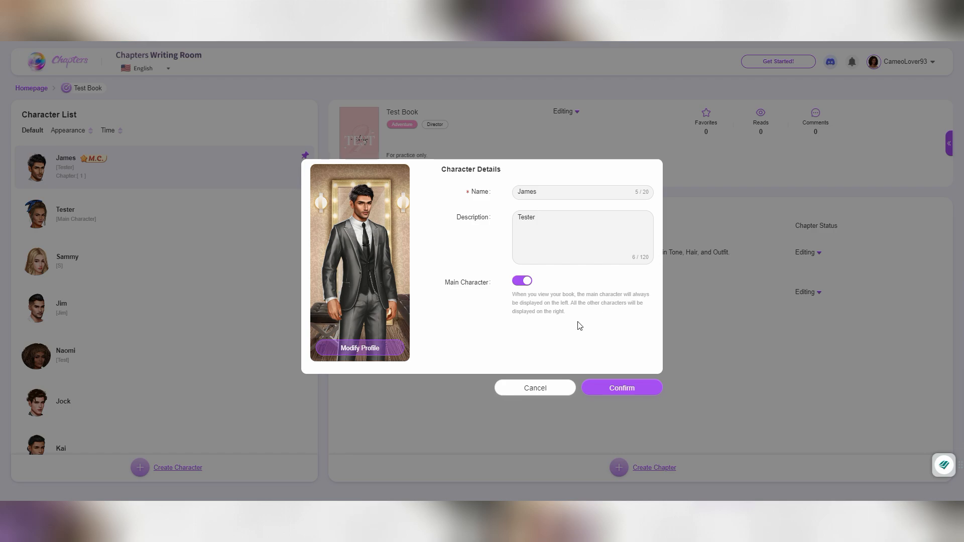
# Open the main character's style management and start a new partial style with no hairstyle selected
pyautogui.click(366, 351)
pyautogui.moveTo(604, 179)
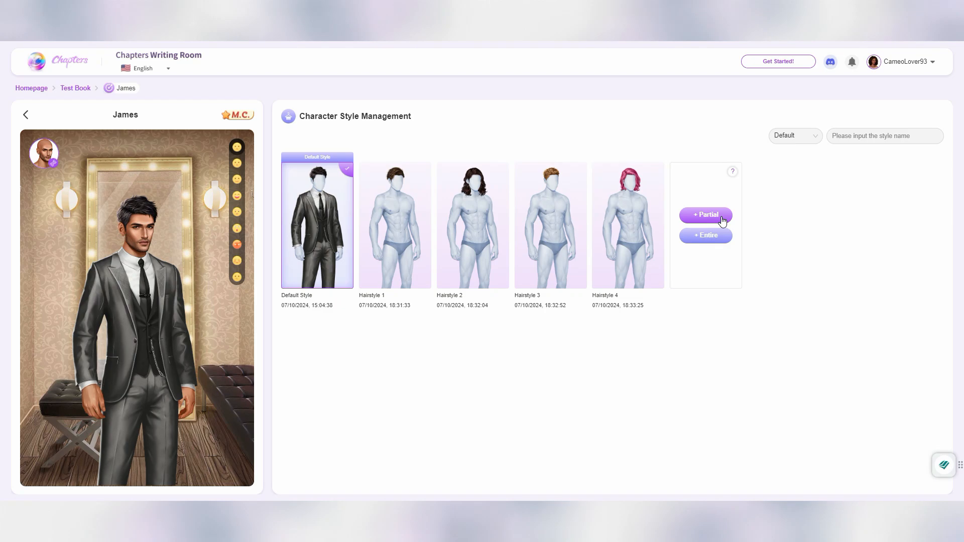
pyautogui.click(721, 221)
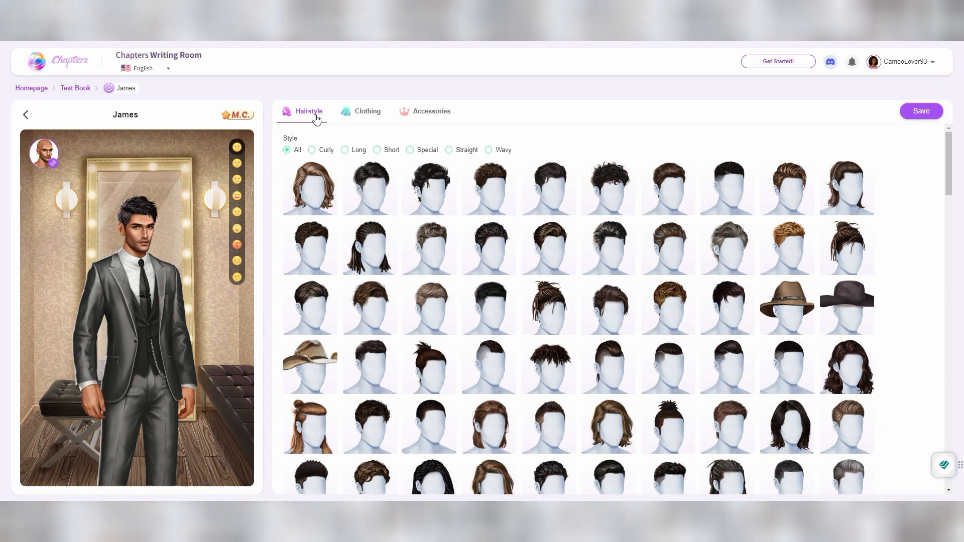
pyautogui.click(316, 192)
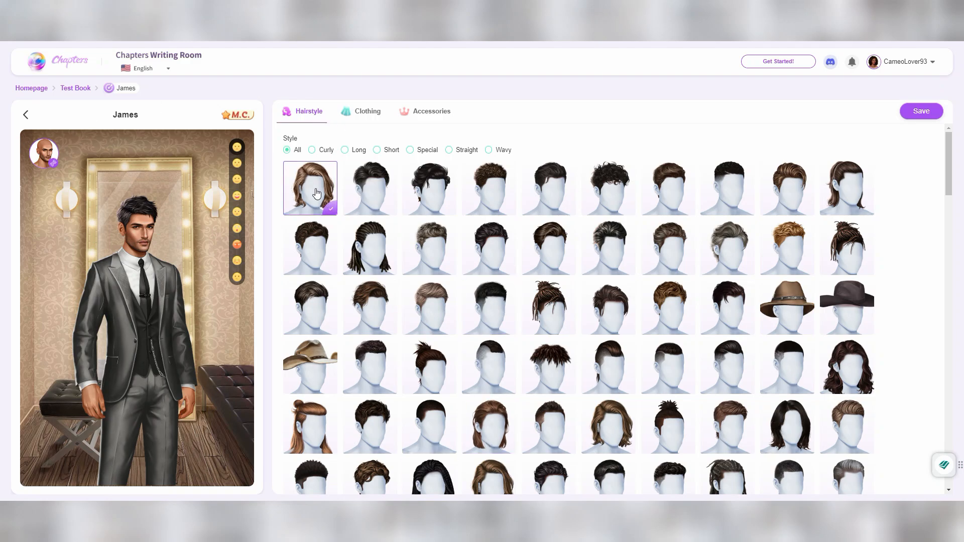
pyautogui.click(317, 192)
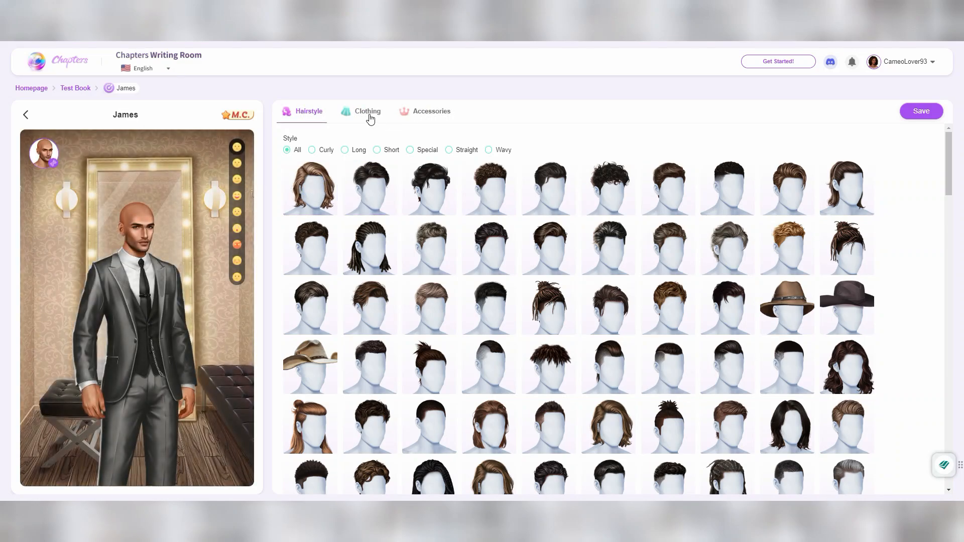
# Dress the new partial style in the white rolled-sleeve shirt with teal jeans, without accessories, and save it
pyautogui.click(369, 113)
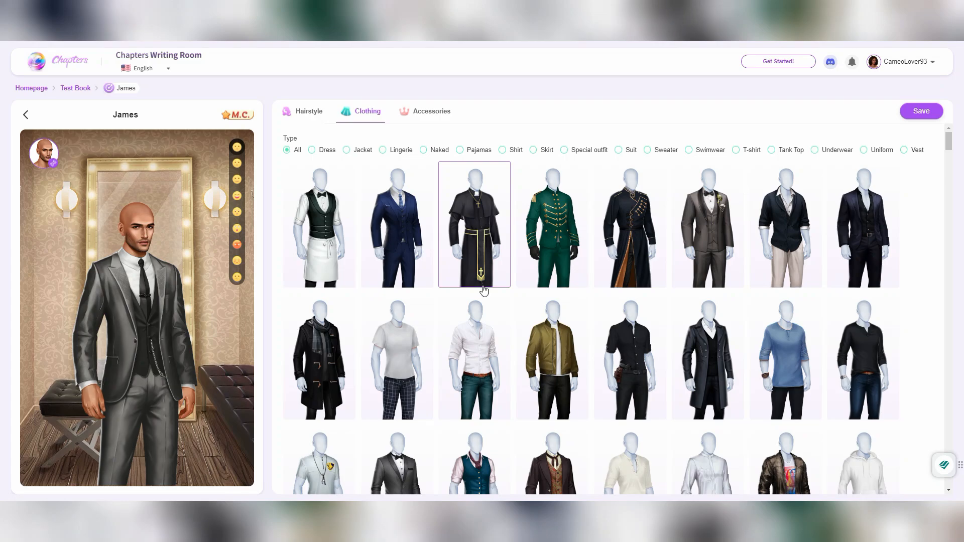
pyautogui.click(497, 399)
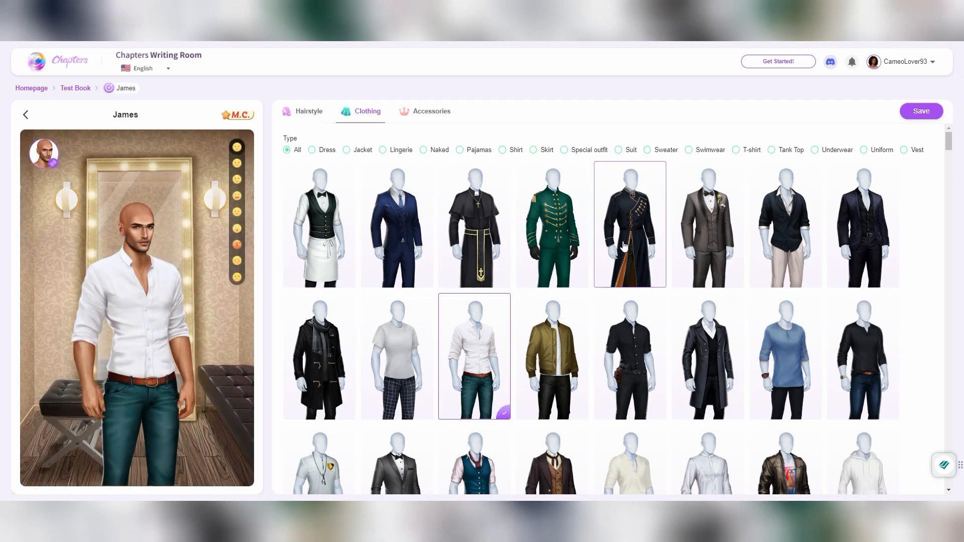
pyautogui.click(427, 112)
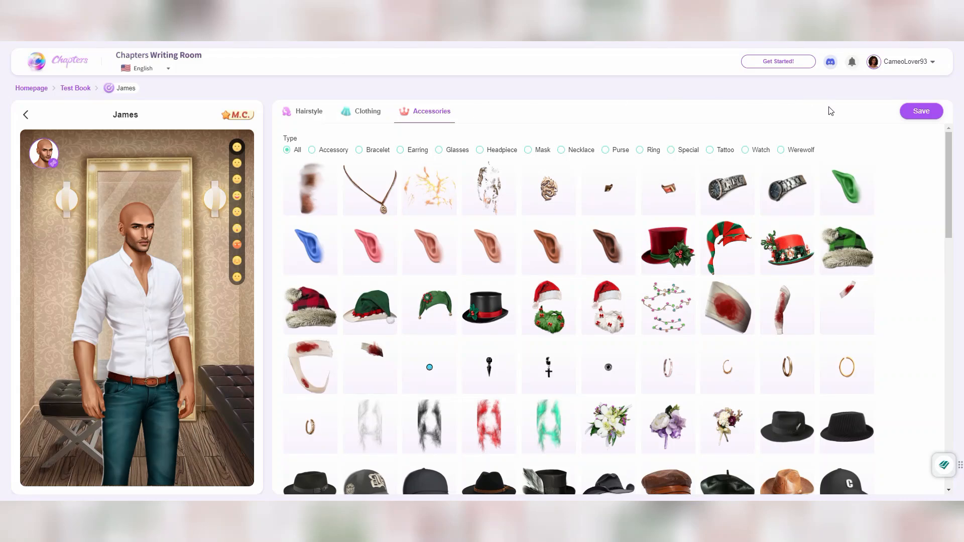
pyautogui.click(921, 113)
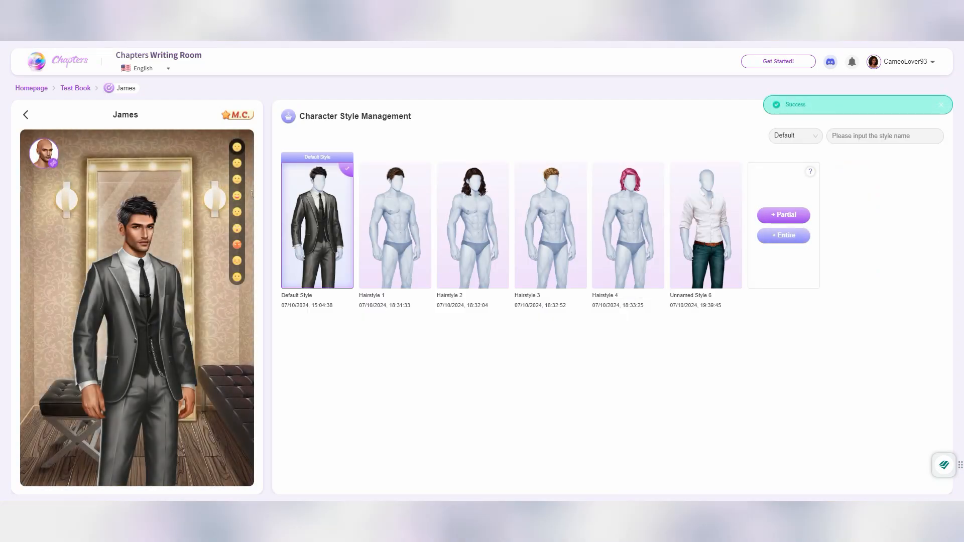
# Rename the white shirt and jeans style as Outfit 1
pyautogui.click(740, 297)
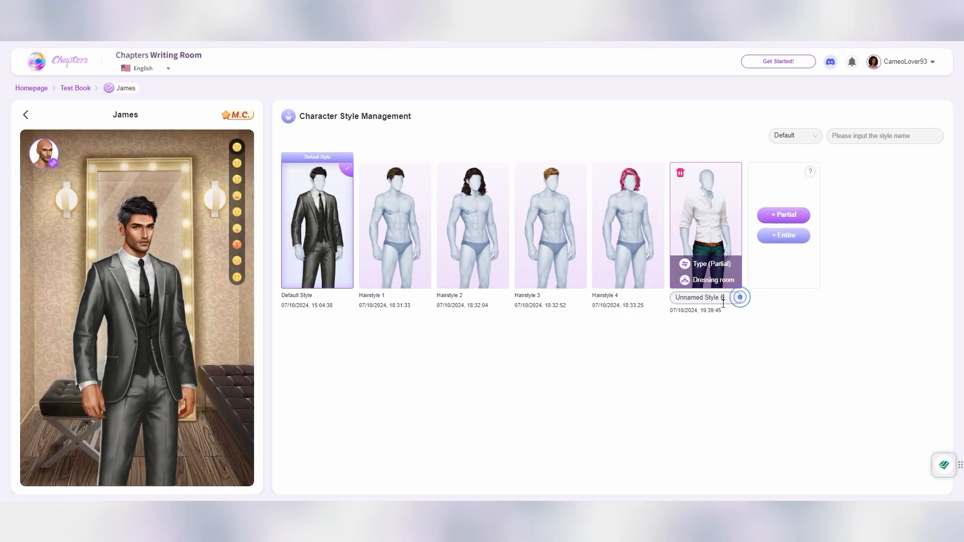
pyautogui.moveTo(725, 300); pyautogui.dragTo(675, 300)
pyautogui.write('Outfit 1')
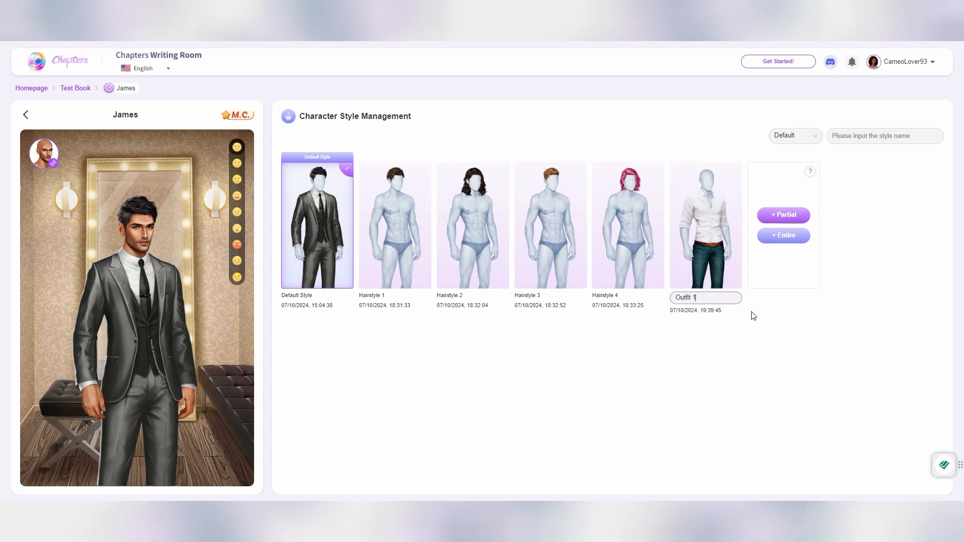
pyautogui.click(744, 324)
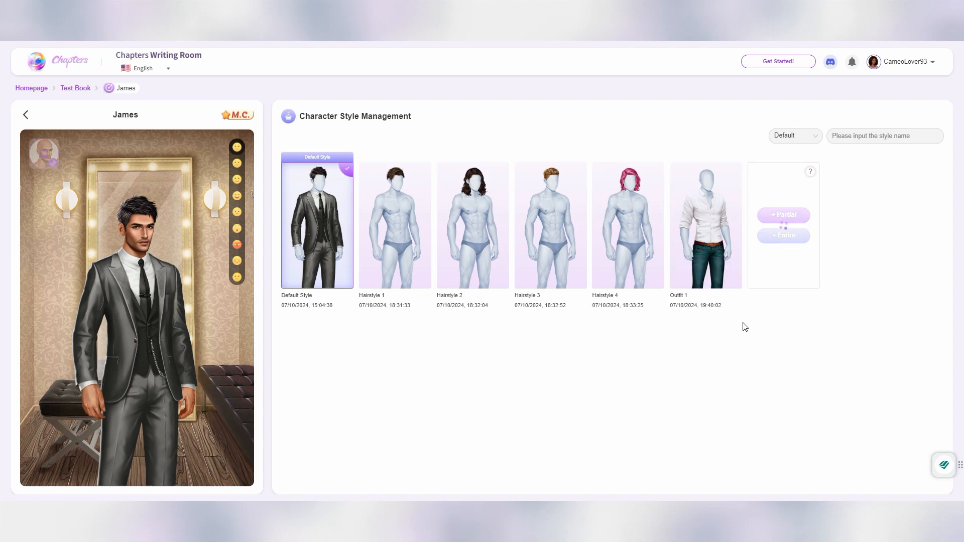
# Create a second clothing-only partial style using the green military uniform with gold trim and save it
pyautogui.click(737, 221)
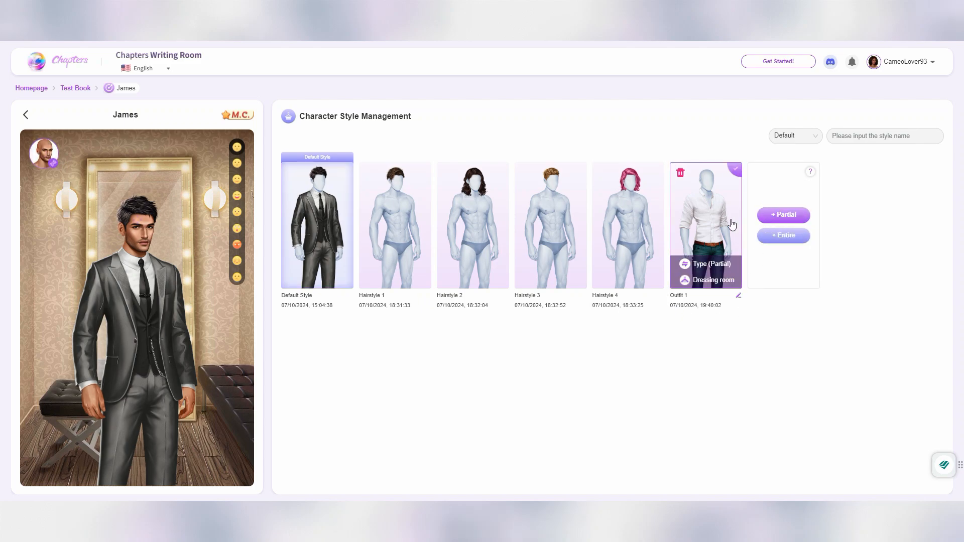
pyautogui.click(790, 216)
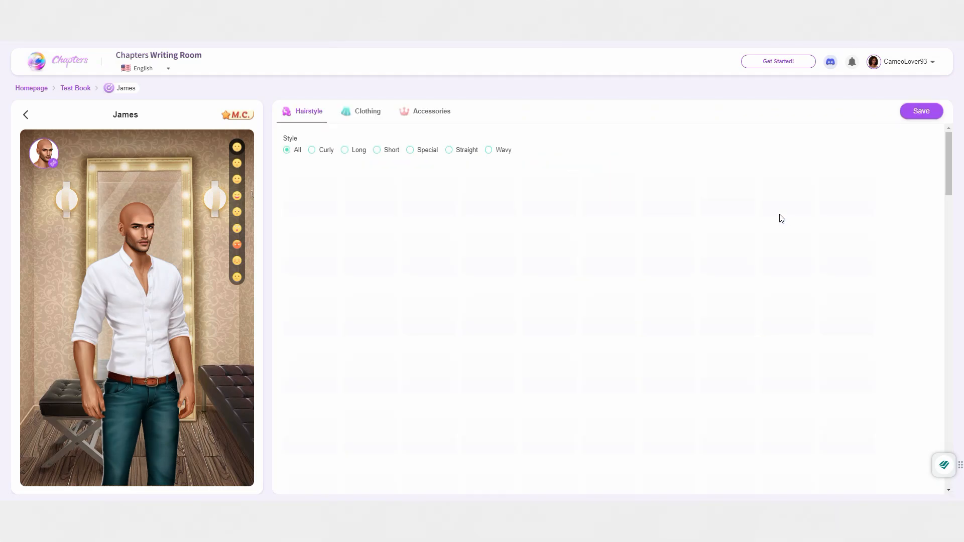
pyautogui.click(368, 110)
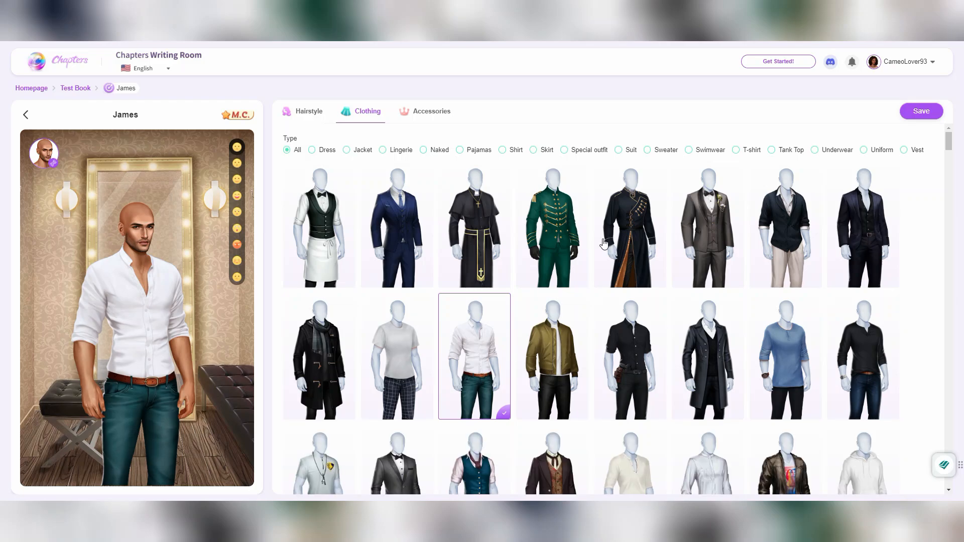
pyautogui.click(572, 256)
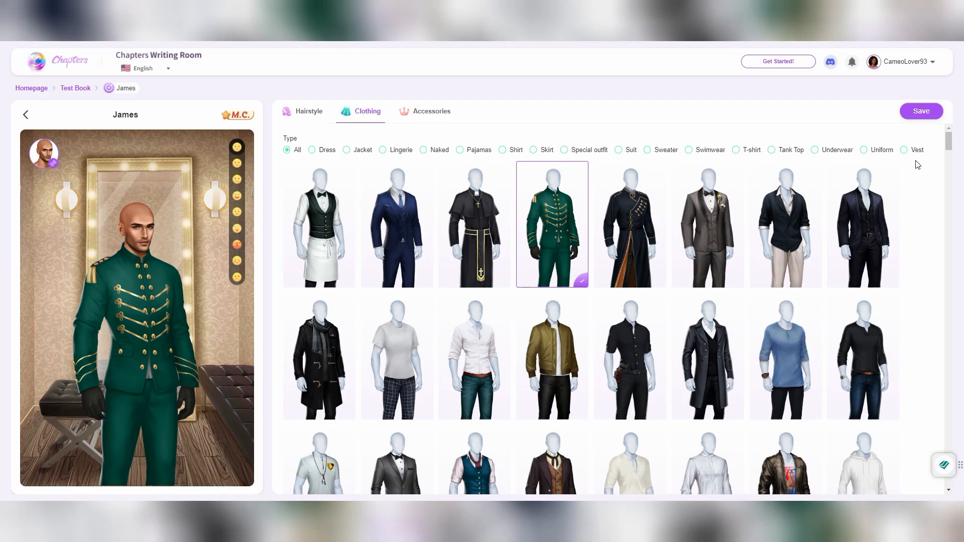
pyautogui.click(922, 111)
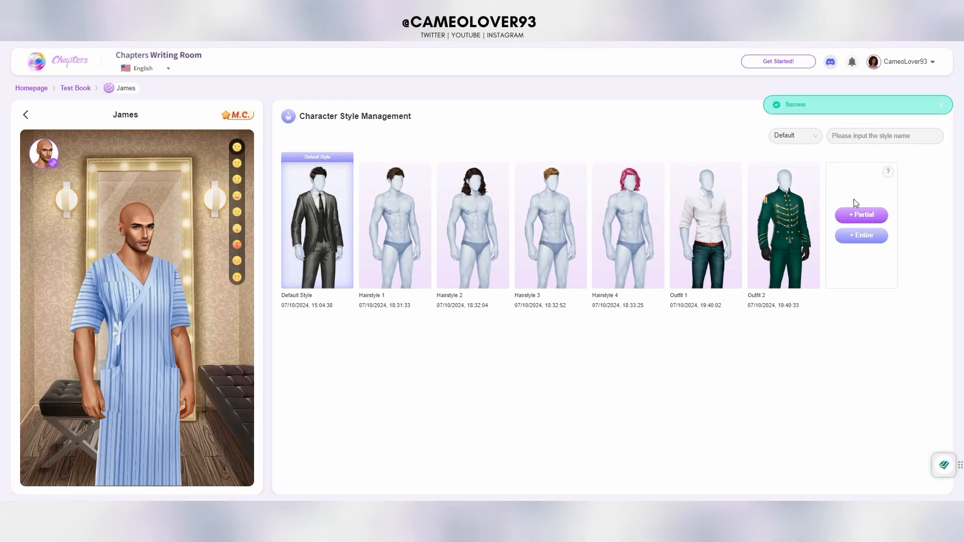
# Add a partial style with the blue striped gown and name it Outfit 3
pyautogui.click(860, 215)
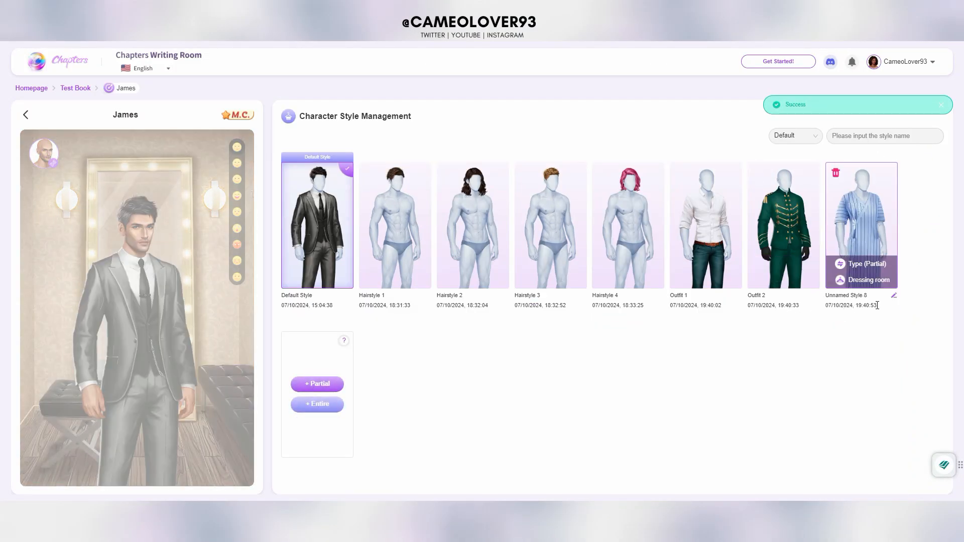
pyautogui.click(890, 297)
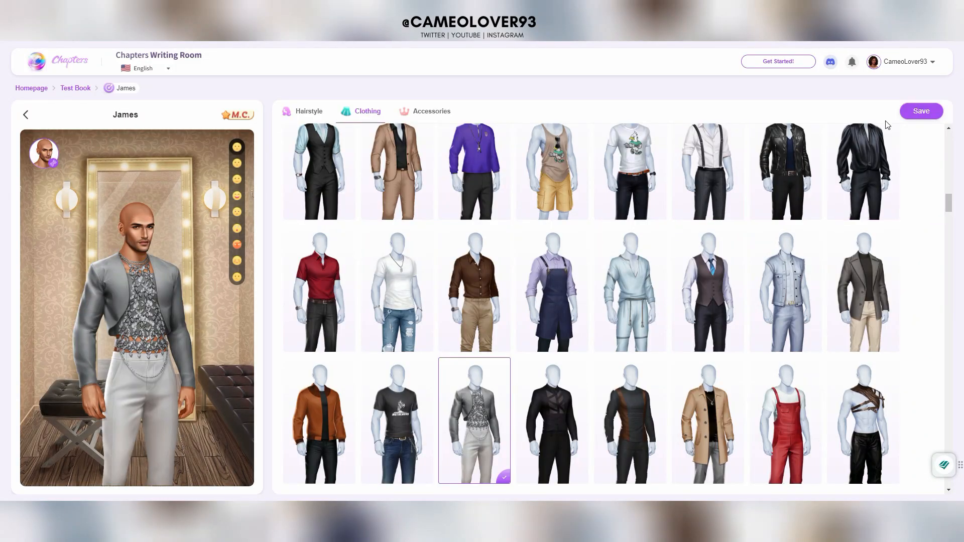
# Save the partial style with the cropped grey jacket and light trousers and name it Outfit 4
pyautogui.click(922, 111)
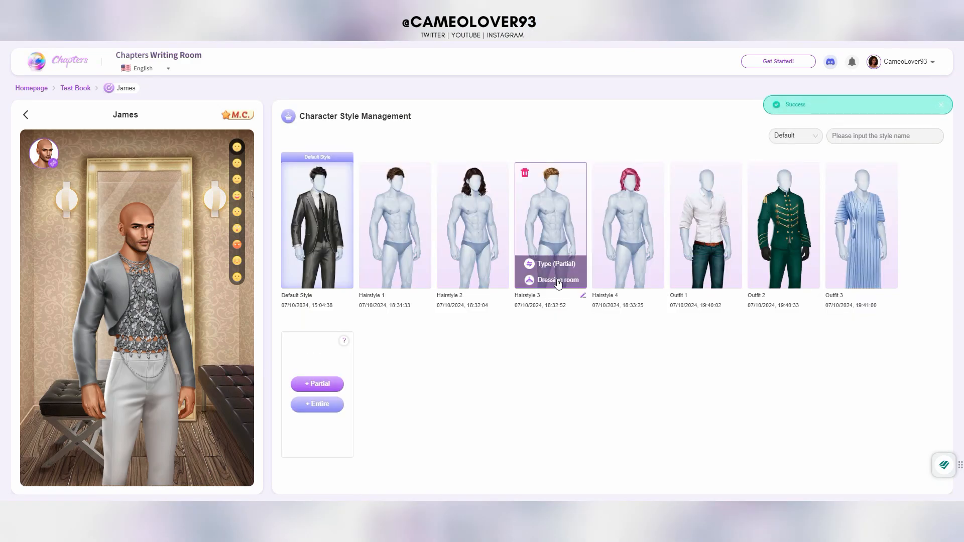
pyautogui.click(350, 466)
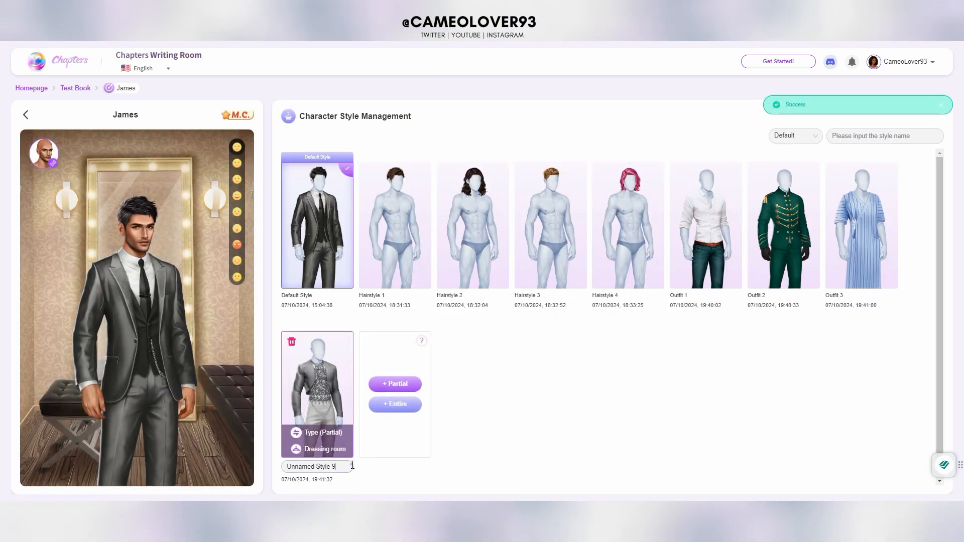
pyautogui.write('Outfit 1')
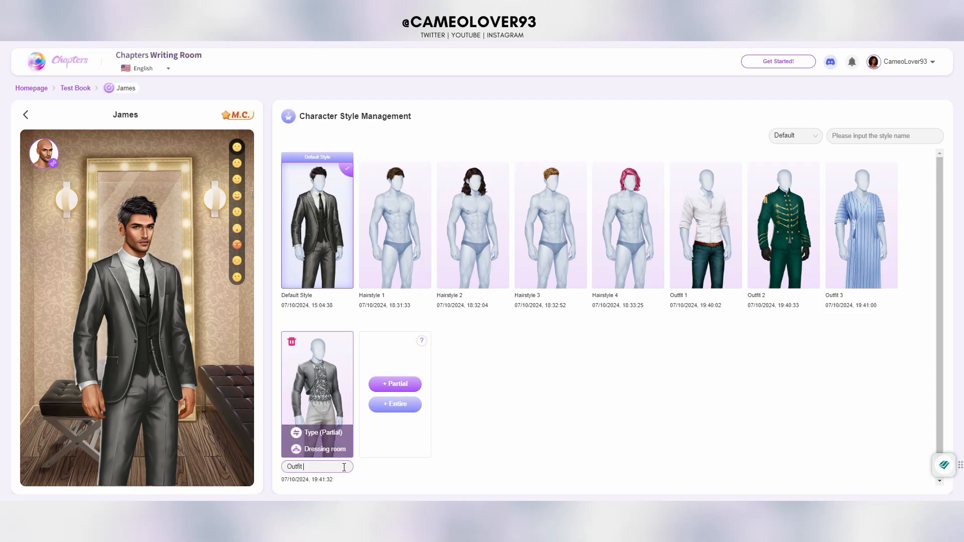
pyautogui.press('Return')
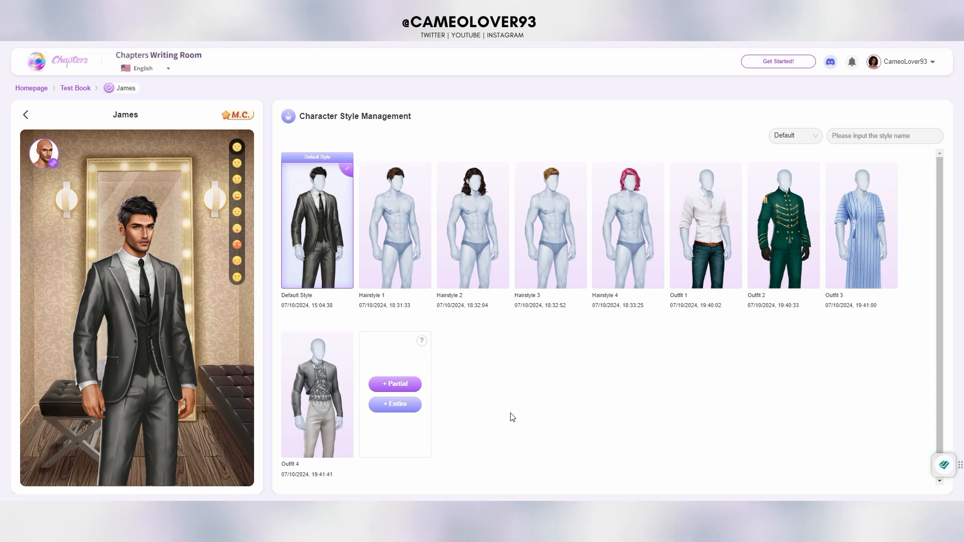
# Leave the main character's style management and open Chapter 1 of Test Book for editing
pyautogui.moveTo(790, 219)
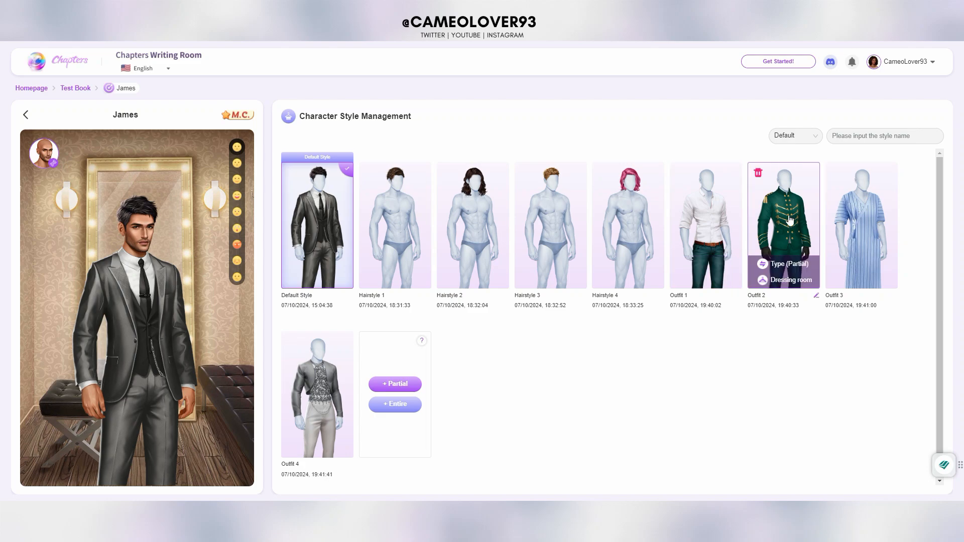
pyautogui.moveTo(884, 224)
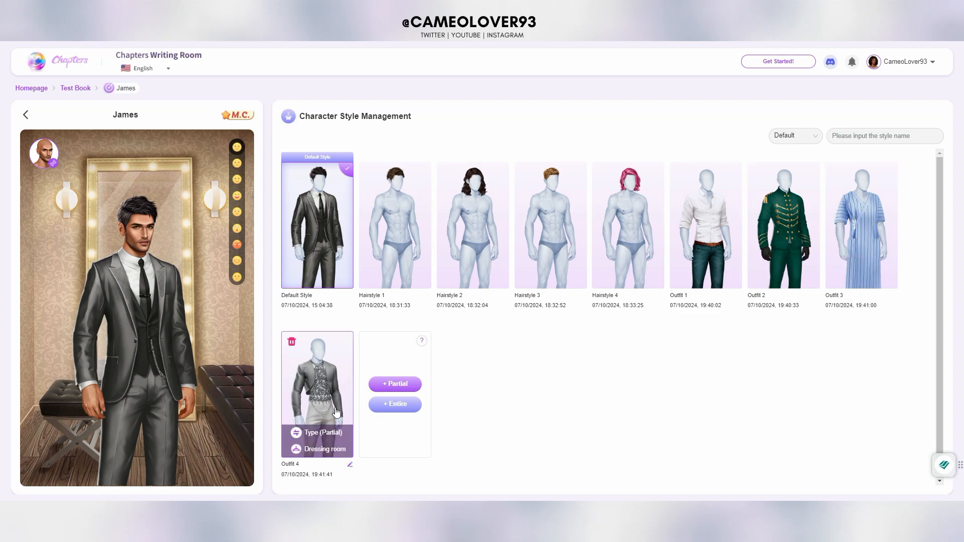
pyautogui.moveTo(721, 214)
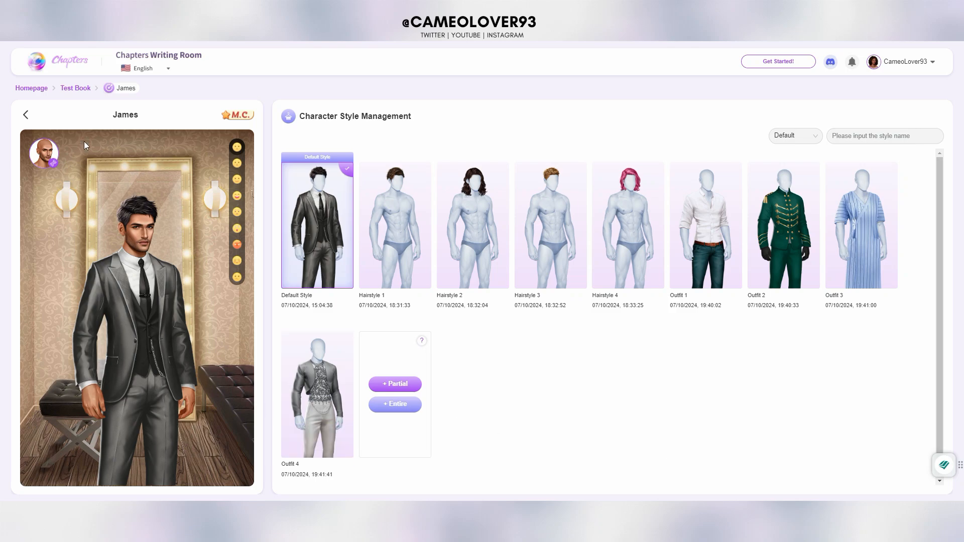
pyautogui.click(26, 115)
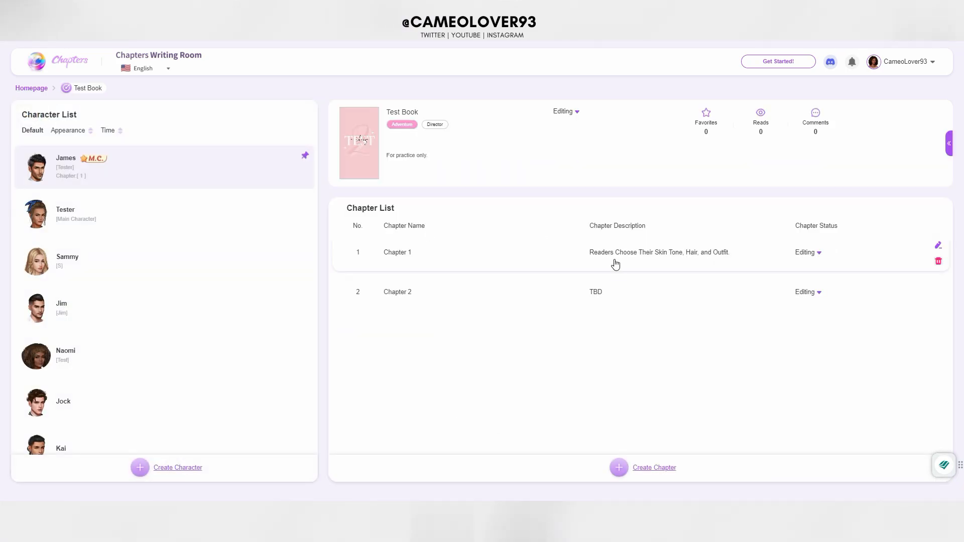
pyautogui.click(656, 264)
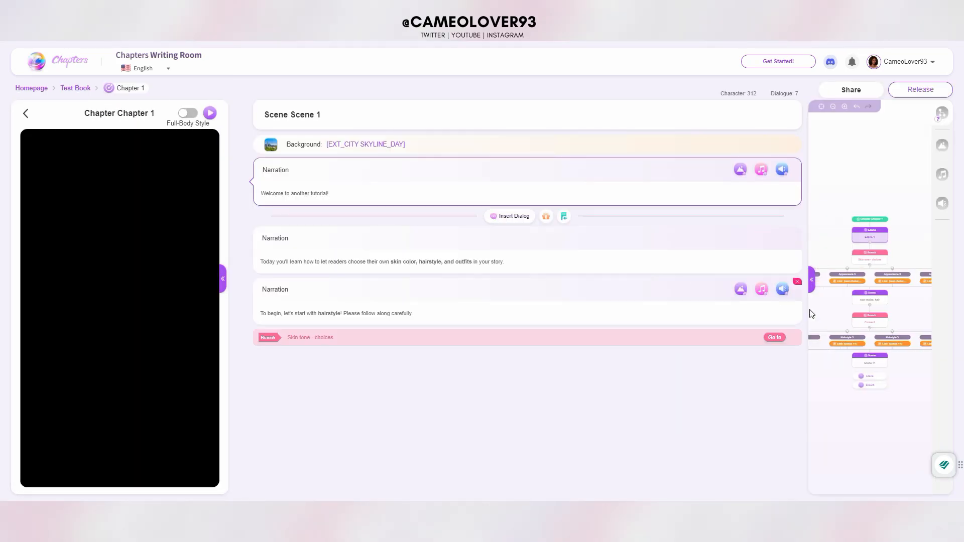
# Open Scene 11 in the chapter flow and write the narration "Now let's pick your outfit!" with "outfit" in bold
pyautogui.click(811, 279)
pyautogui.scroll(-2, 459, 377)
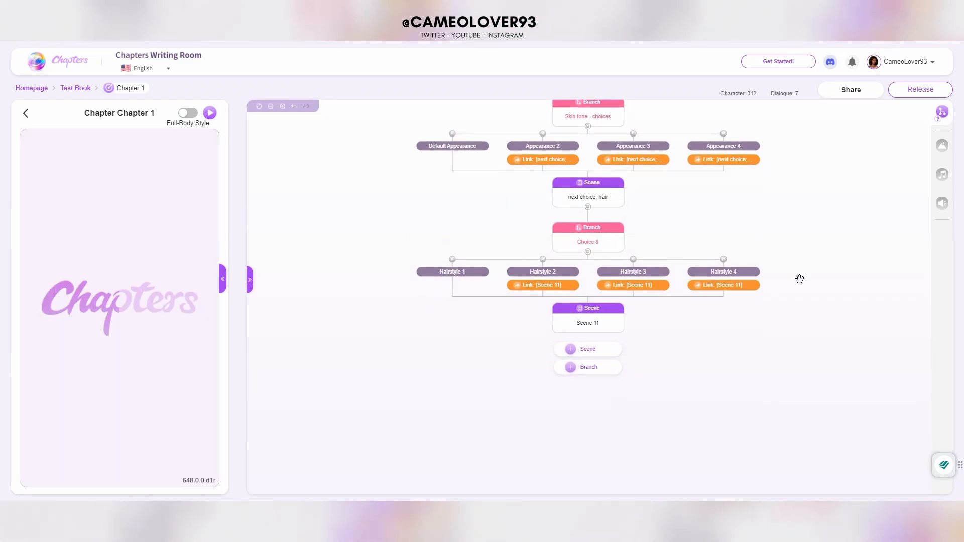
pyautogui.click(601, 240)
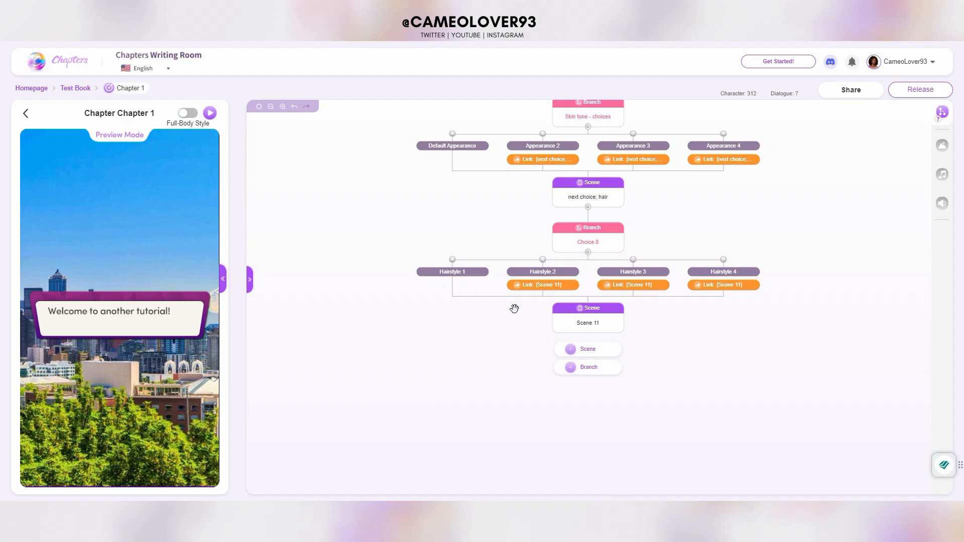
pyautogui.click(613, 323)
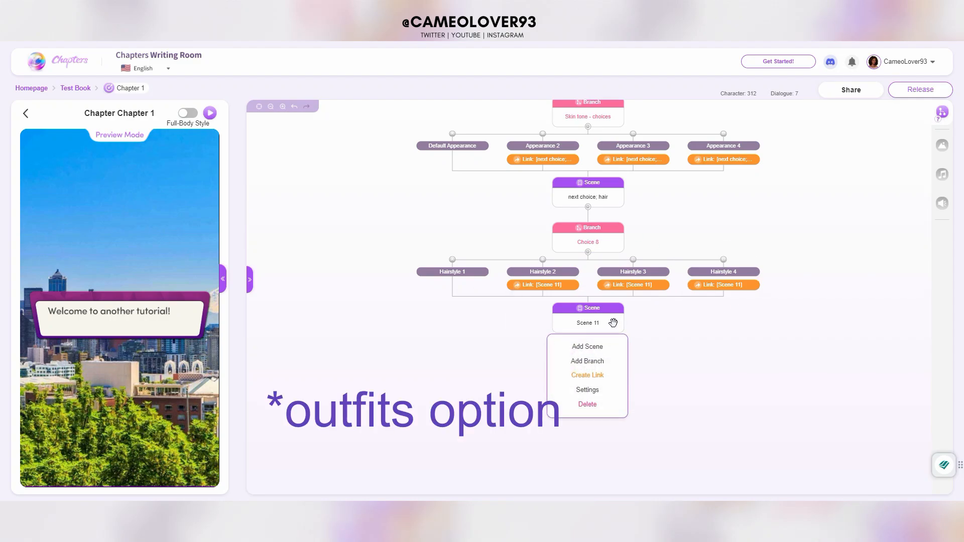
pyautogui.click(613, 323)
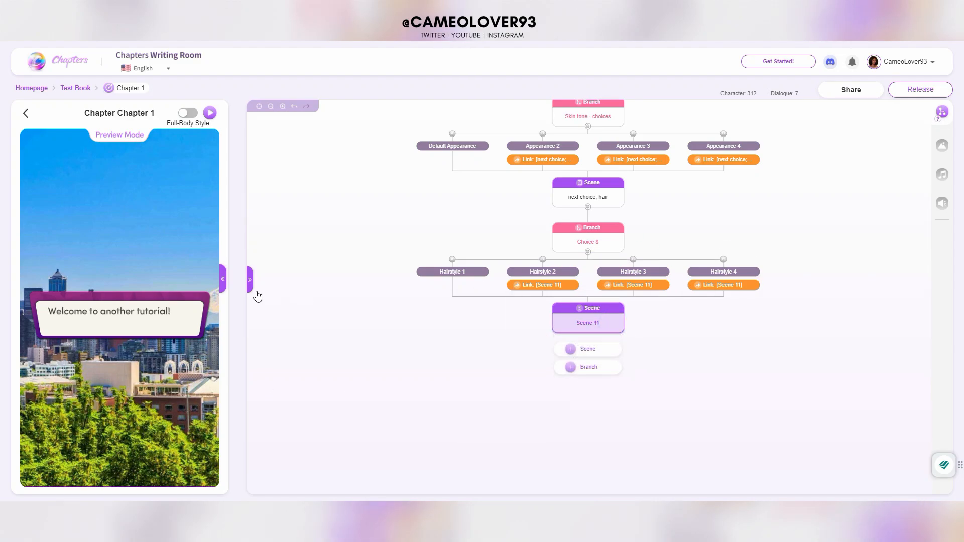
pyautogui.click(616, 325)
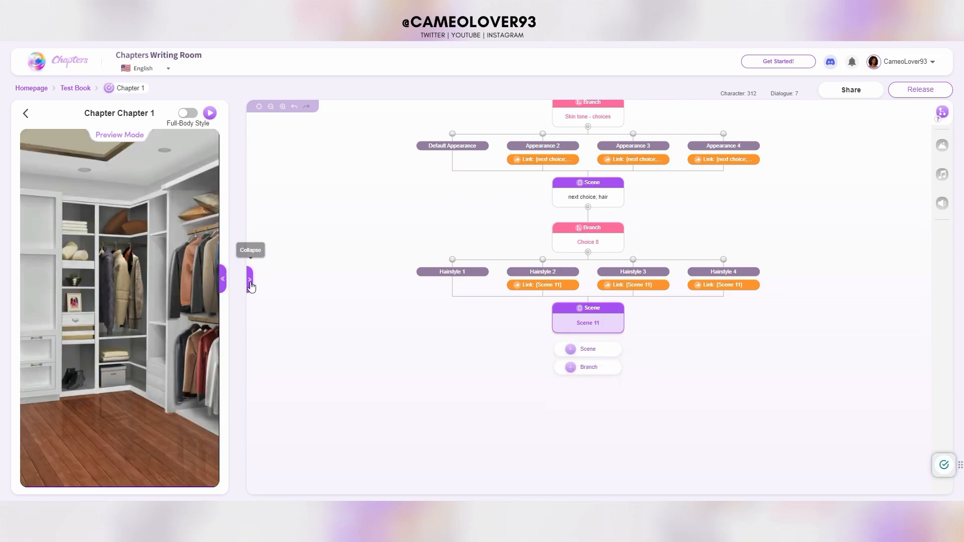
pyautogui.click(250, 280)
pyautogui.click(369, 203)
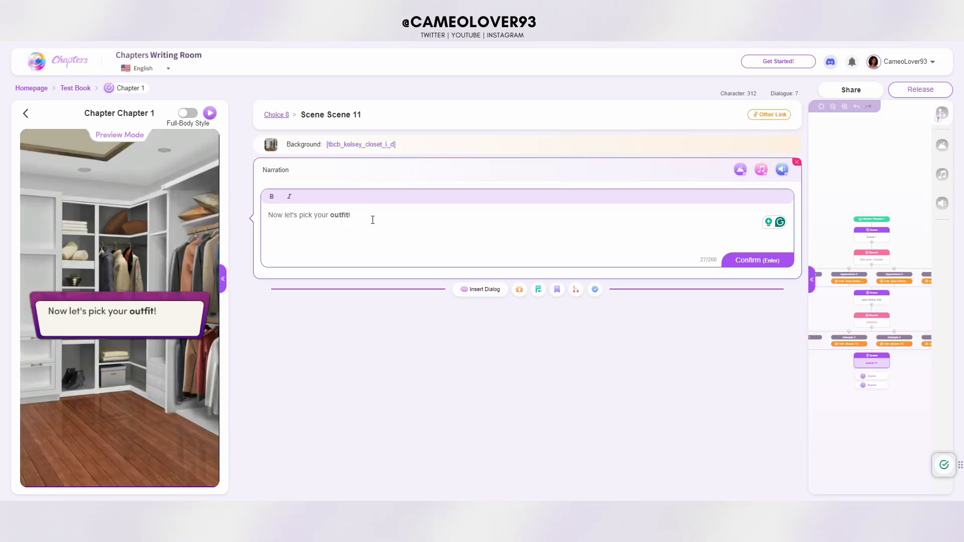
# Insert a branch after the Scene 11 narration and set its type to Style Branch
pyautogui.click(564, 297)
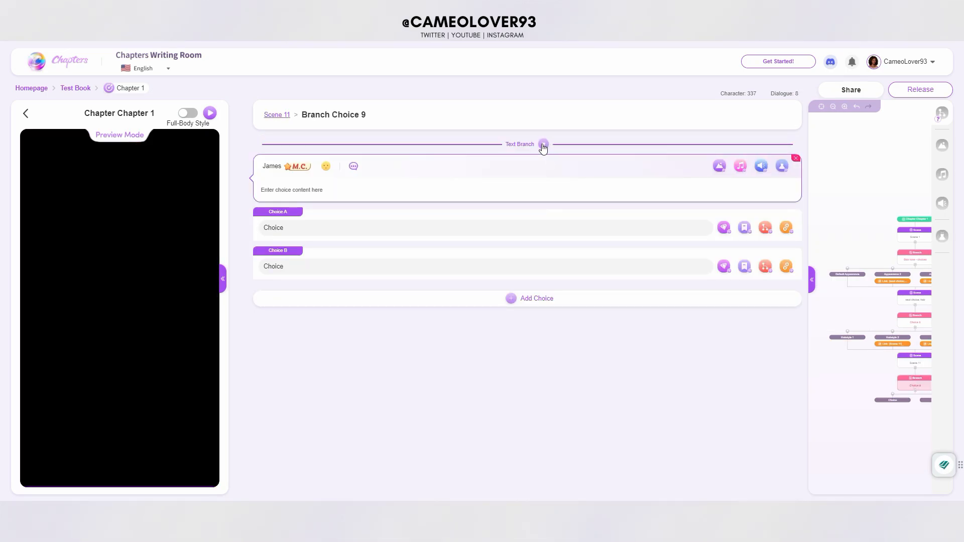
pyautogui.click(542, 145)
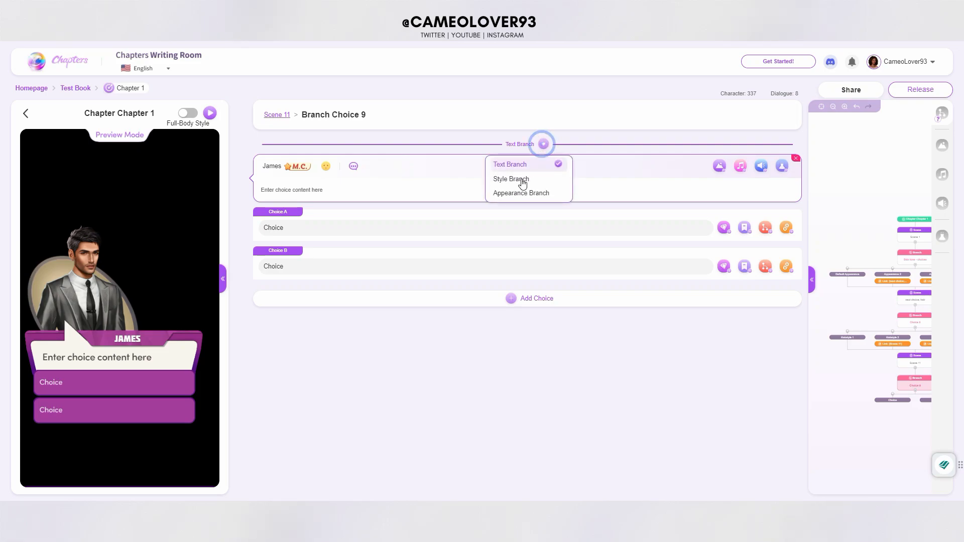
pyautogui.click(520, 180)
pyautogui.click(542, 144)
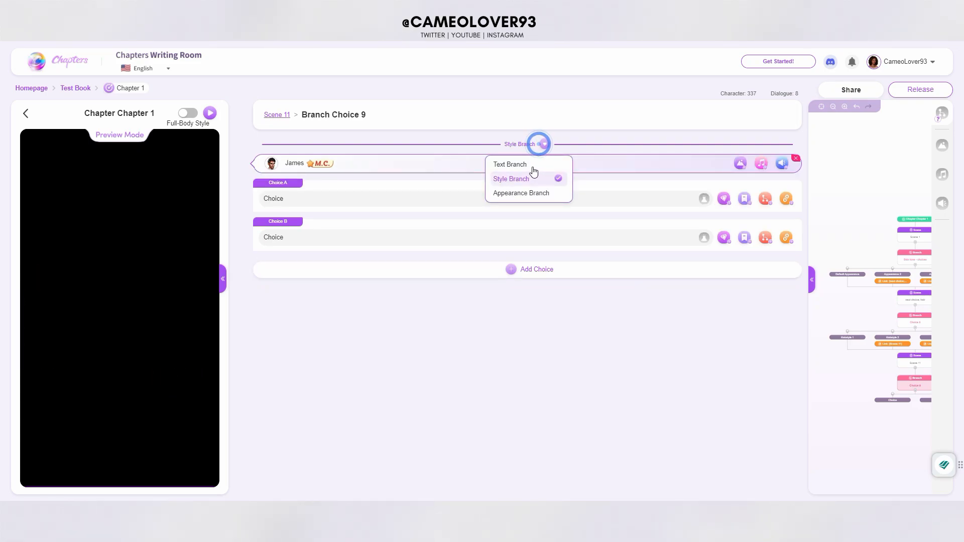
pyautogui.click(520, 179)
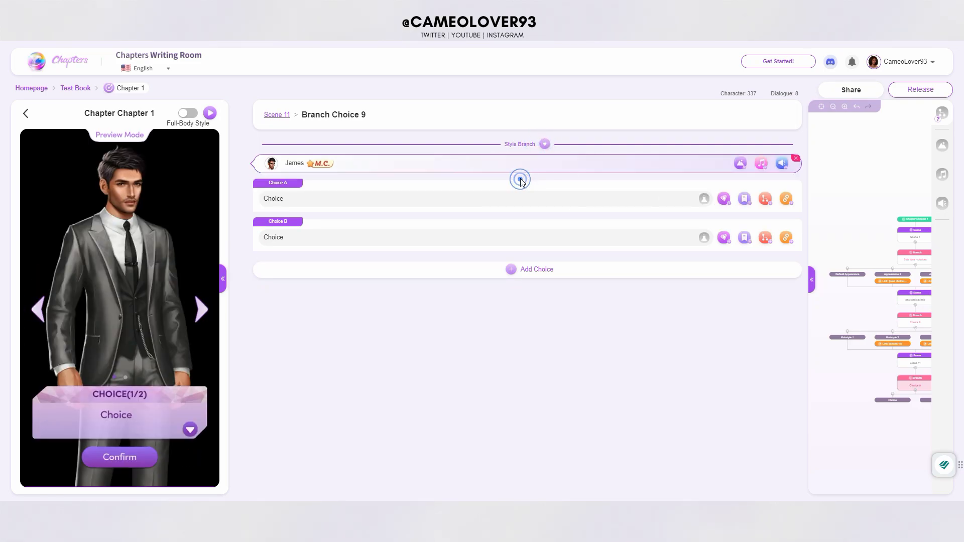
# Set the style branch's background to the walk-in closet, filtering the official backgrounds to those in use
pyautogui.click(740, 163)
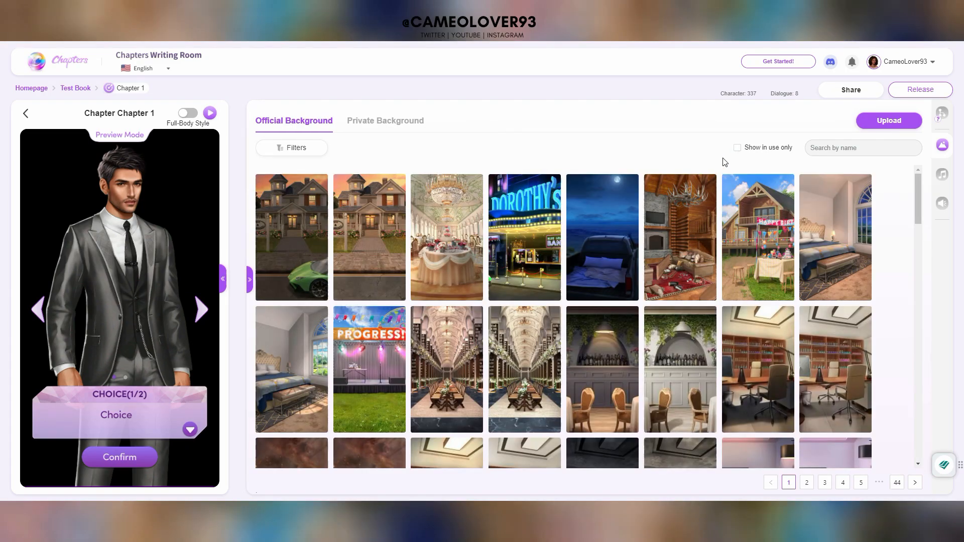
pyautogui.click(737, 148)
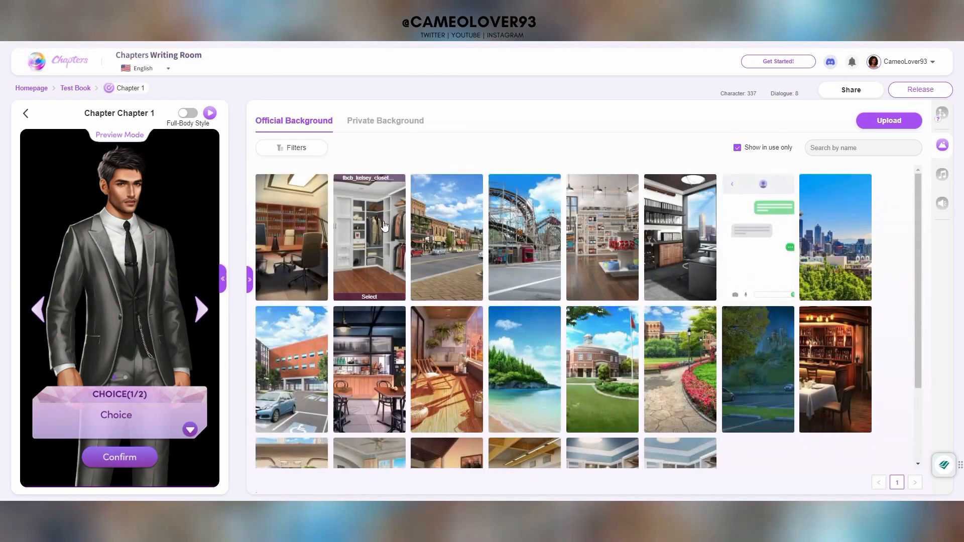
pyautogui.click(347, 250)
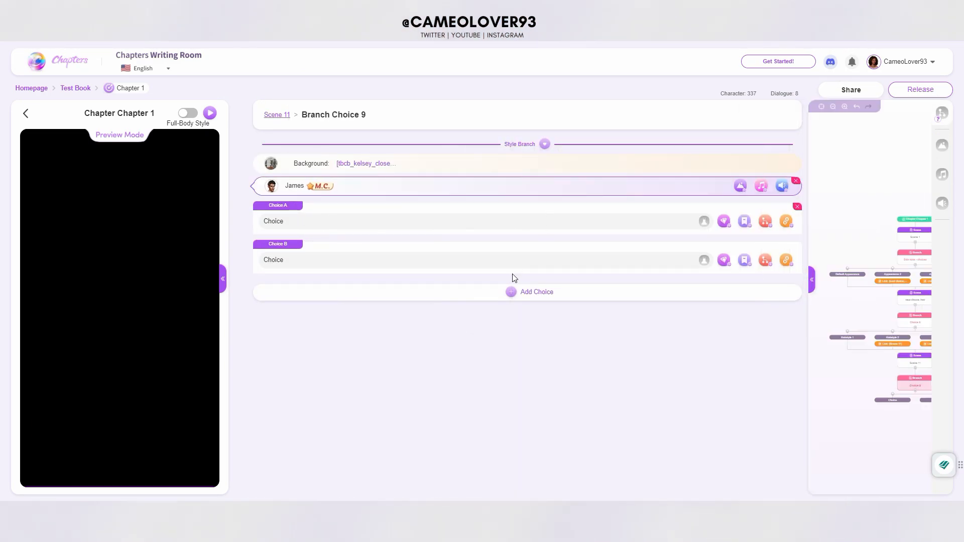
# Add two more choices to the style branch and name the four choices Outfit 1, Outfit 2, Outfit 3 and Outfit 4
pyautogui.click(520, 293)
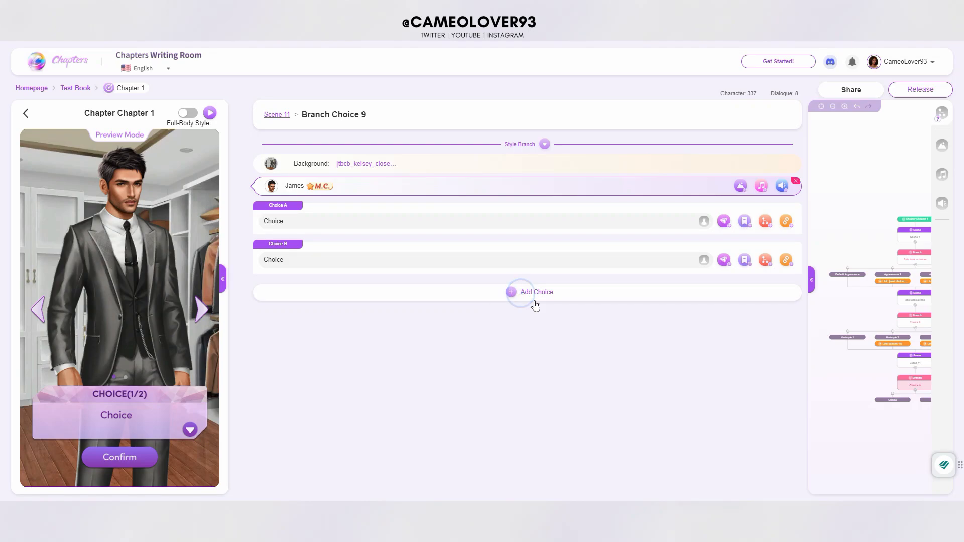
pyautogui.click(521, 332)
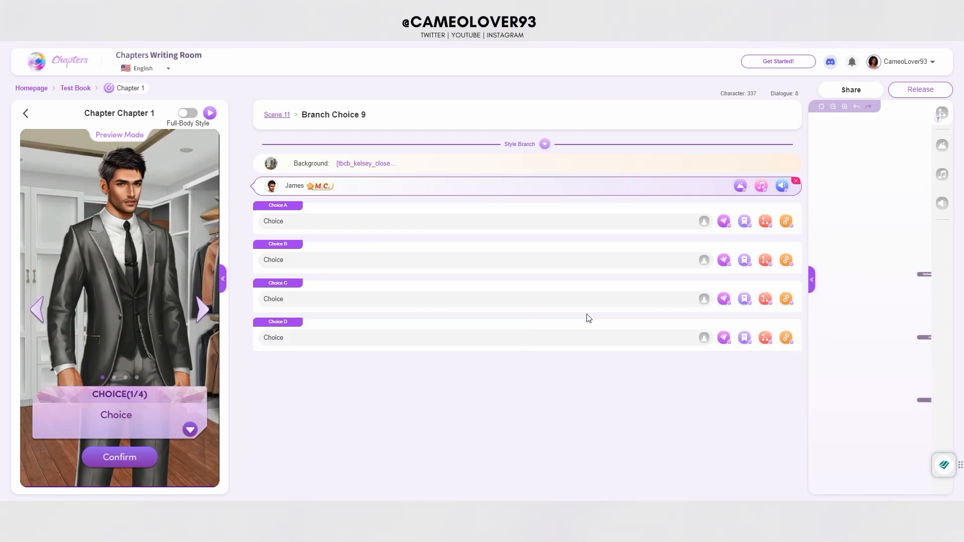
pyautogui.click(301, 222)
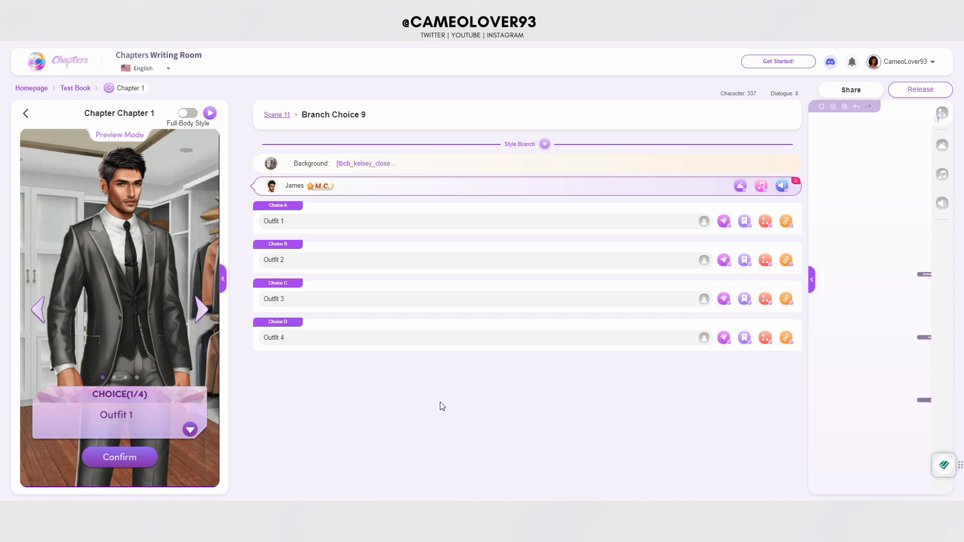
# Assign the white shirt and jeans style to choice Outfit 1 and the green military uniform to choice Outfit 2
pyautogui.click(705, 222)
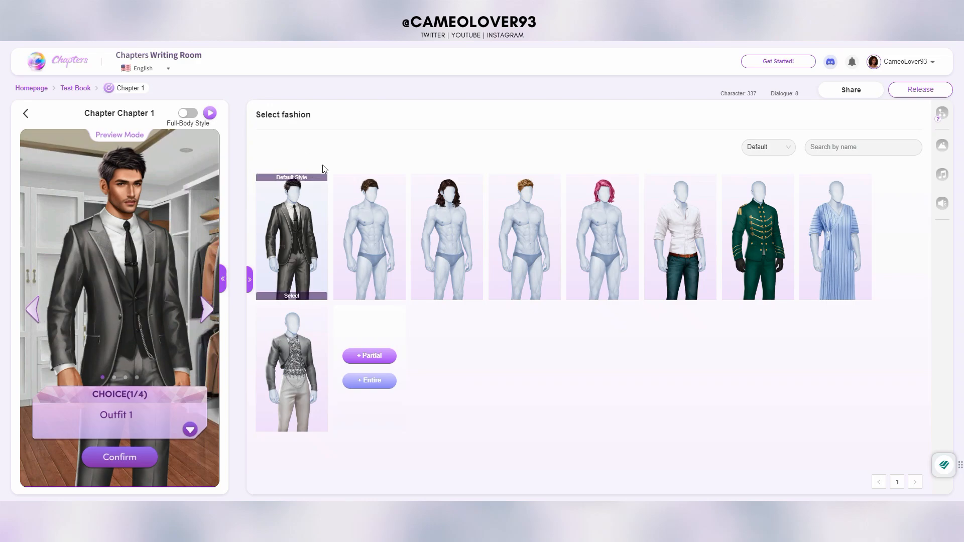
pyautogui.moveTo(695, 207)
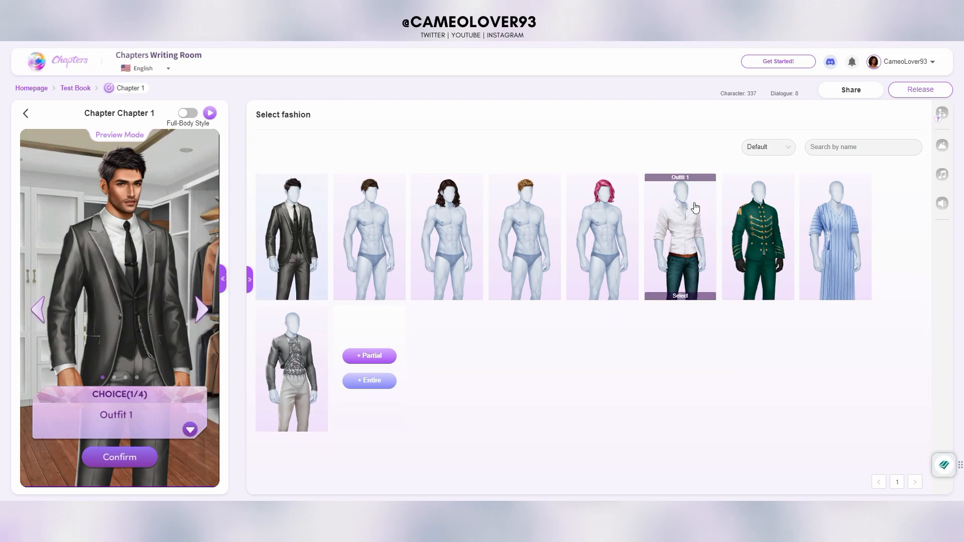
pyautogui.click(688, 248)
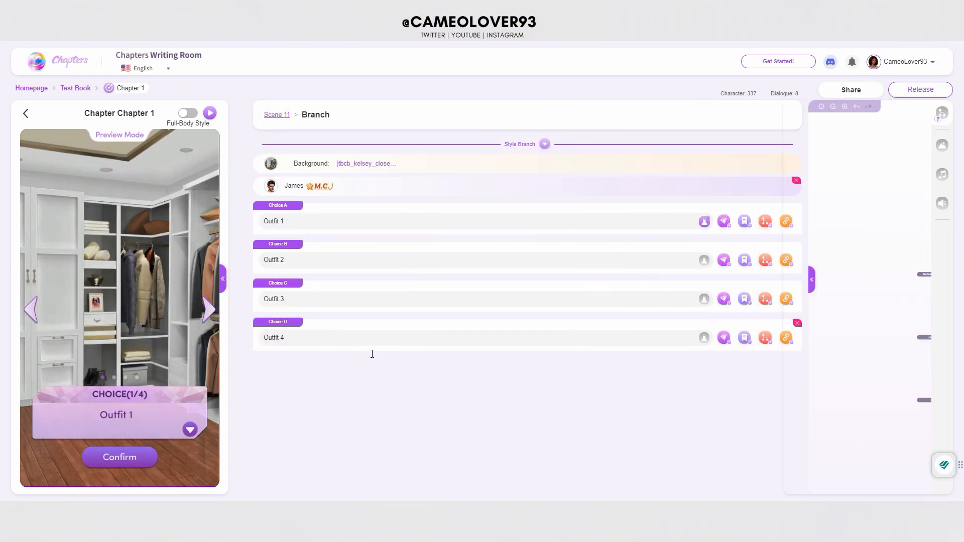
pyautogui.click(703, 258)
pyautogui.click(782, 249)
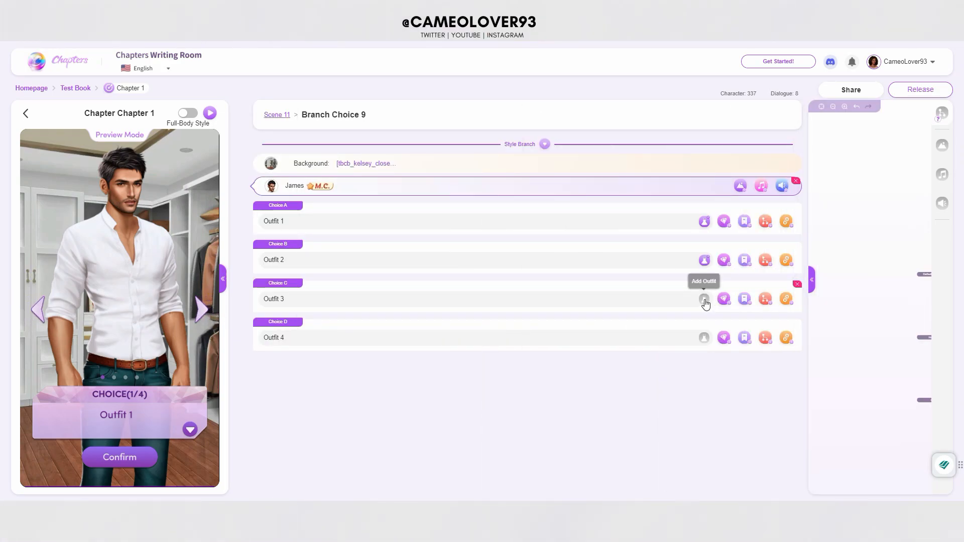
# Assign the blue striped gown to choice Outfit 3 and the cropped grey jacket style to choice Outfit 4
pyautogui.click(704, 300)
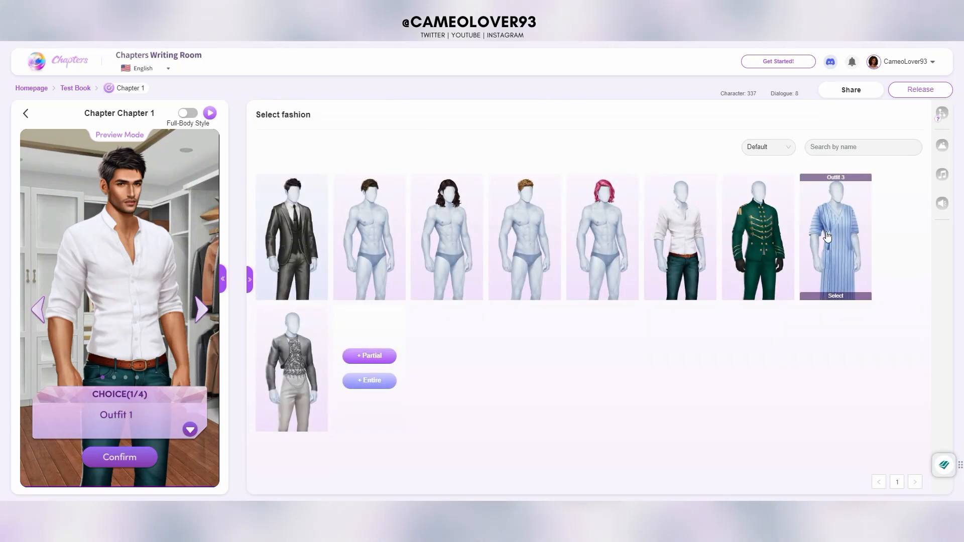
pyautogui.click(828, 236)
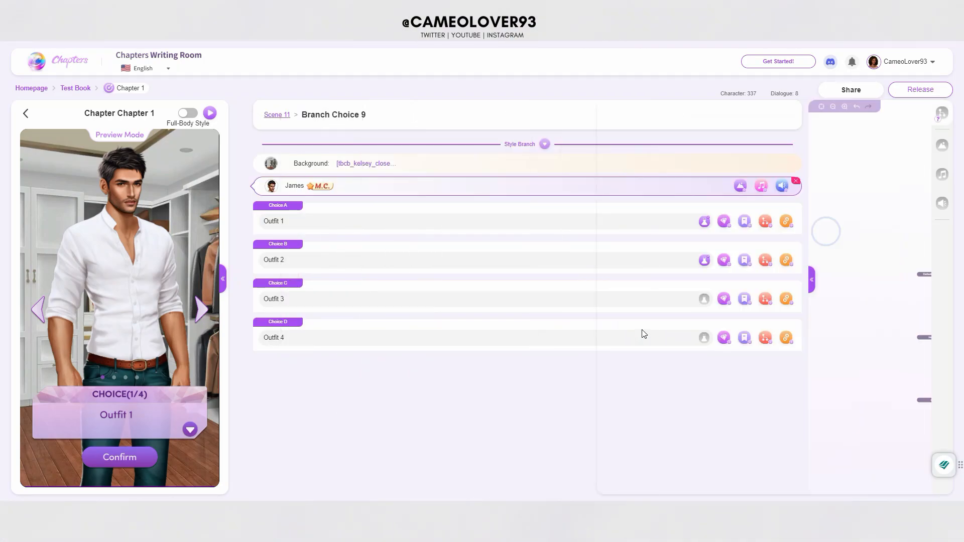
pyautogui.click(704, 338)
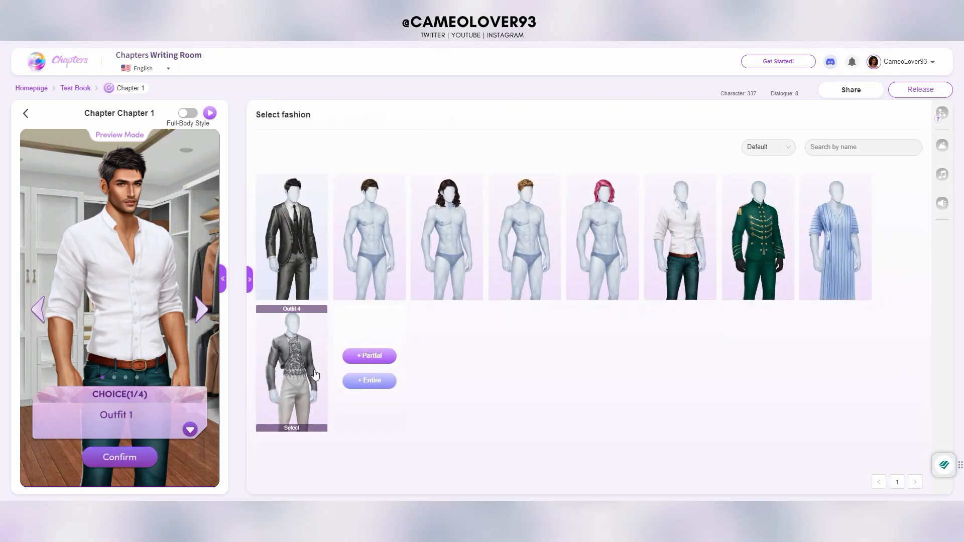
pyautogui.click(315, 375)
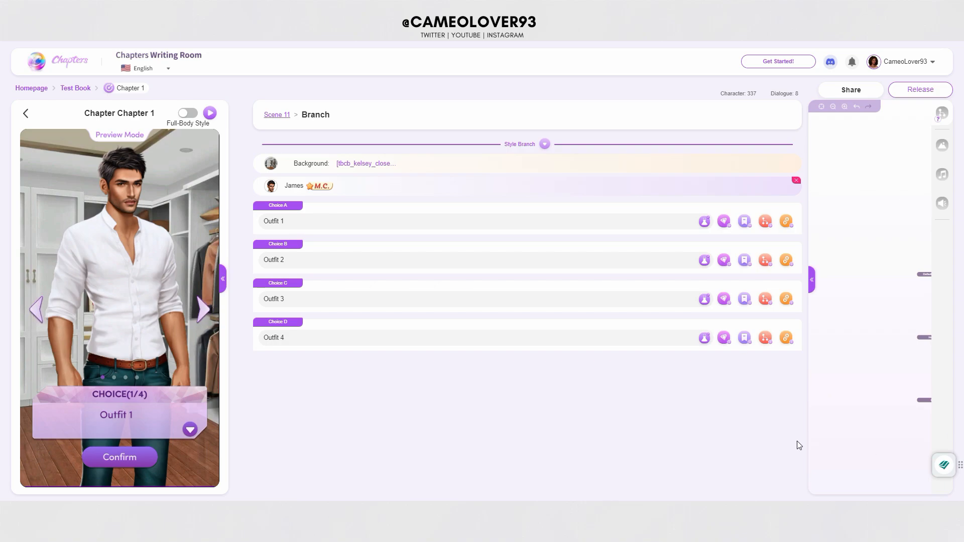
# Add a new scene under the Outfit 1 choice of the Choice 9 branch in the chapter flow
pyautogui.click(812, 286)
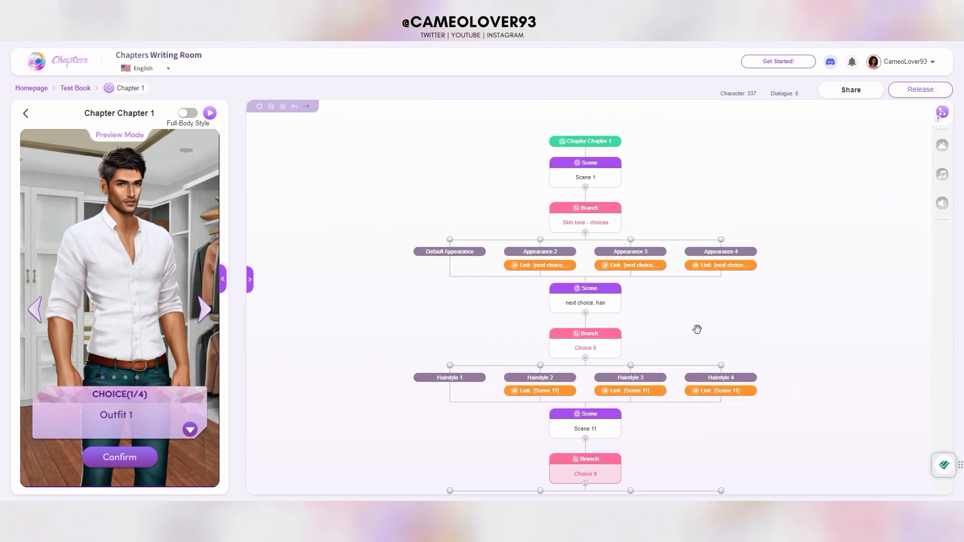
pyautogui.moveTo(792, 445); pyautogui.dragTo(816, 436)
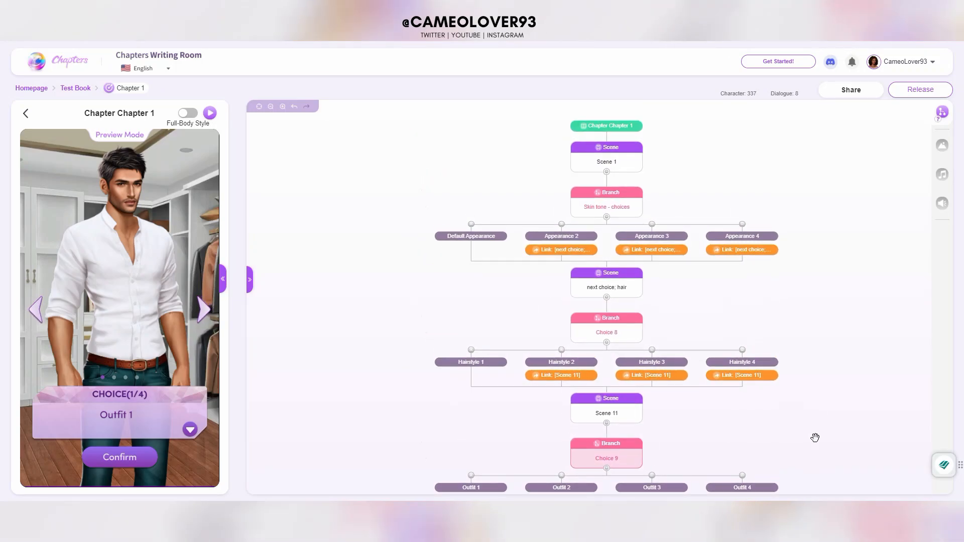
pyautogui.moveTo(614, 207)
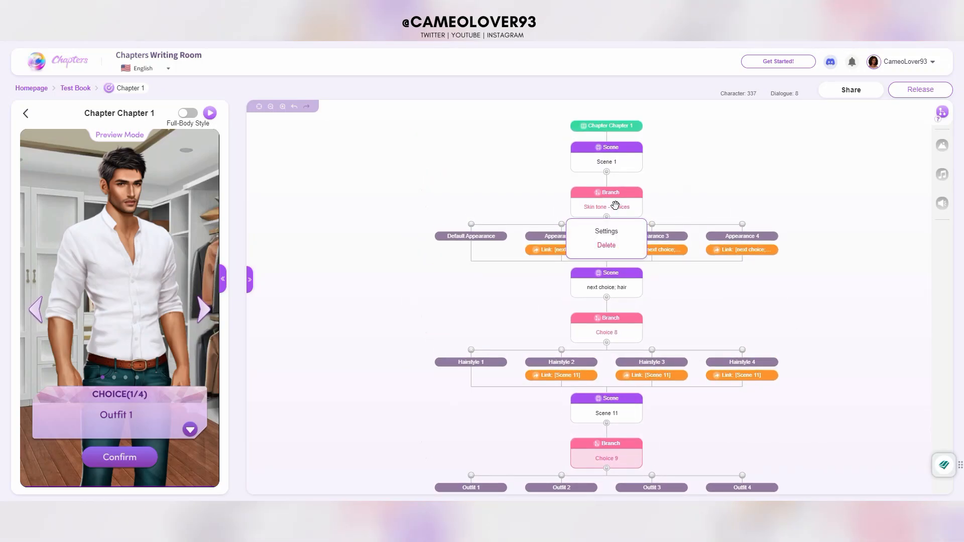
pyautogui.moveTo(617, 287)
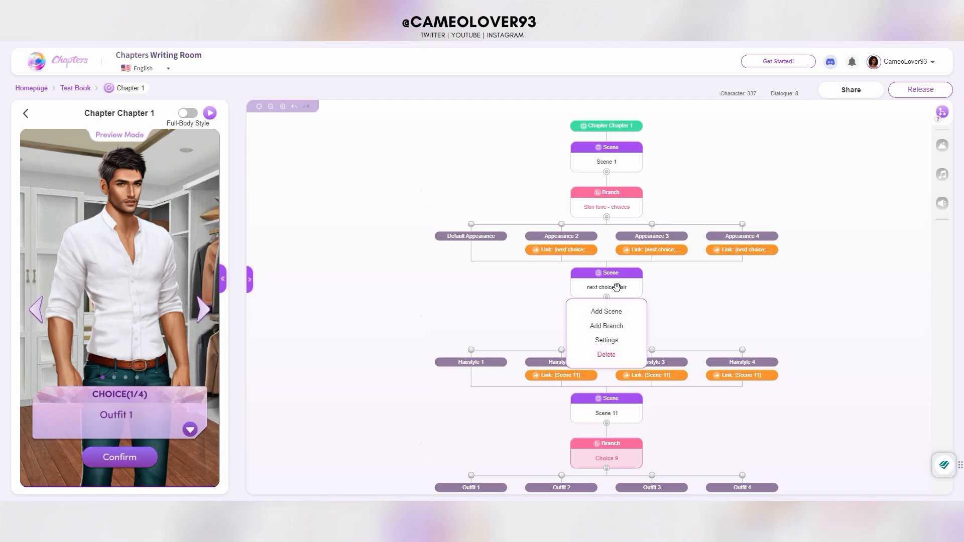
pyautogui.moveTo(876, 440); pyautogui.dragTo(872, 350)
pyautogui.moveTo(853, 404); pyautogui.dragTo(861, 370)
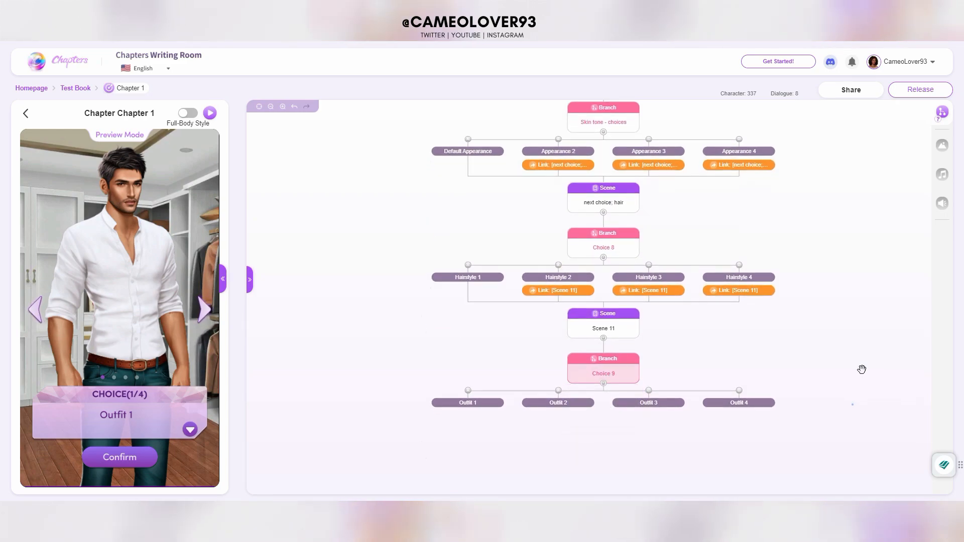
pyautogui.moveTo(508, 347)
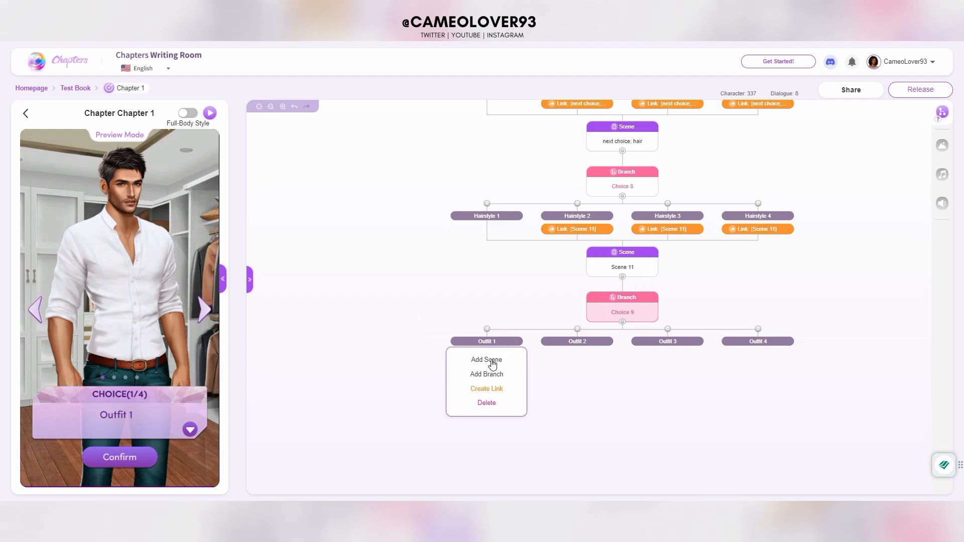
pyautogui.click(492, 362)
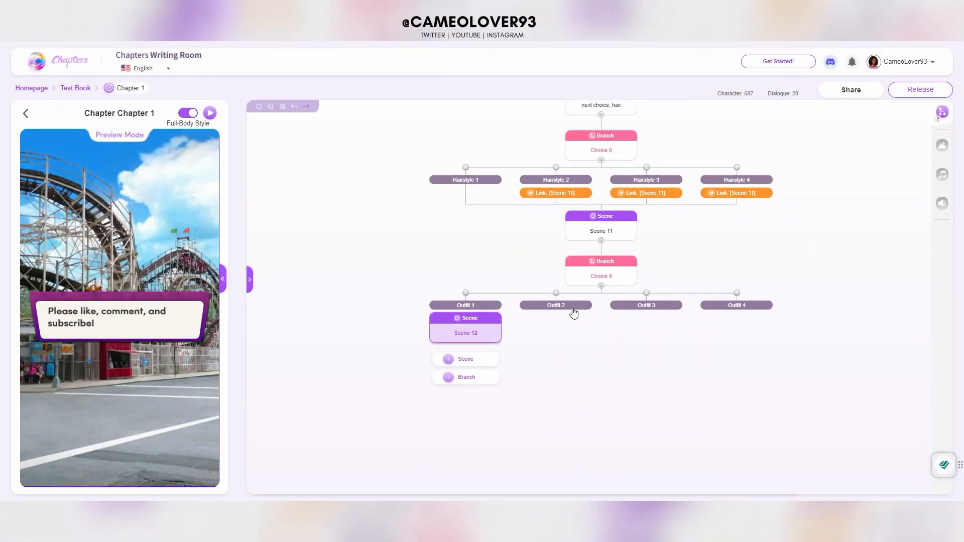
# Link the Outfit 2 choice to Scene 12
pyautogui.moveTo(589, 324)
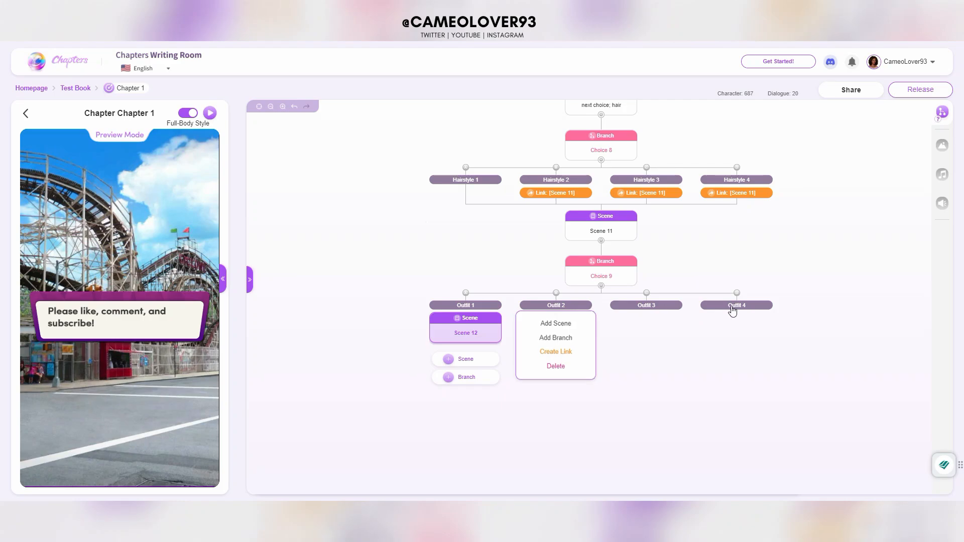
pyautogui.moveTo(707, 311)
pyautogui.moveTo(476, 328)
pyautogui.click(567, 357)
pyautogui.click(484, 333)
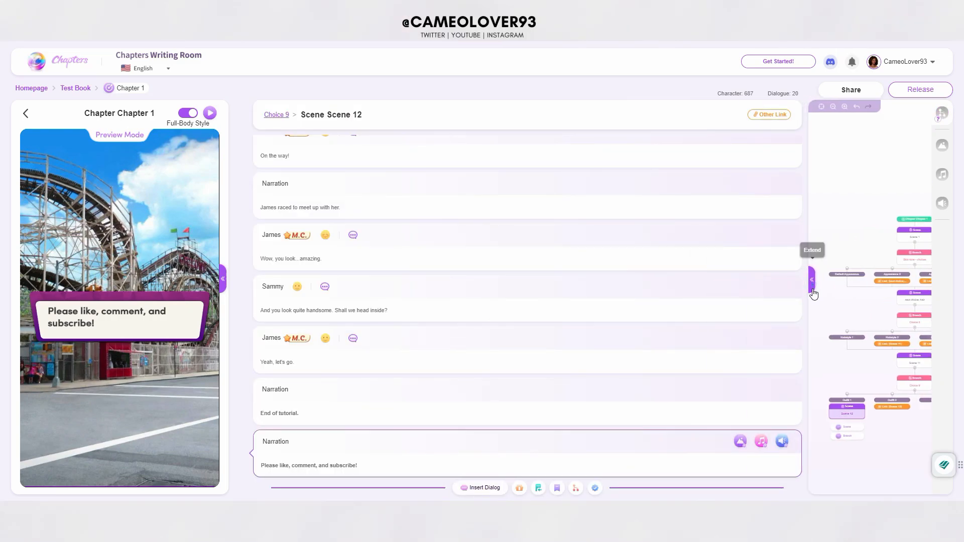
# Link the Outfit 3 choice of the Choice 9 branch to Scene 12 in the chapter flow
pyautogui.click(813, 294)
pyautogui.scroll(-3, 677, 352)
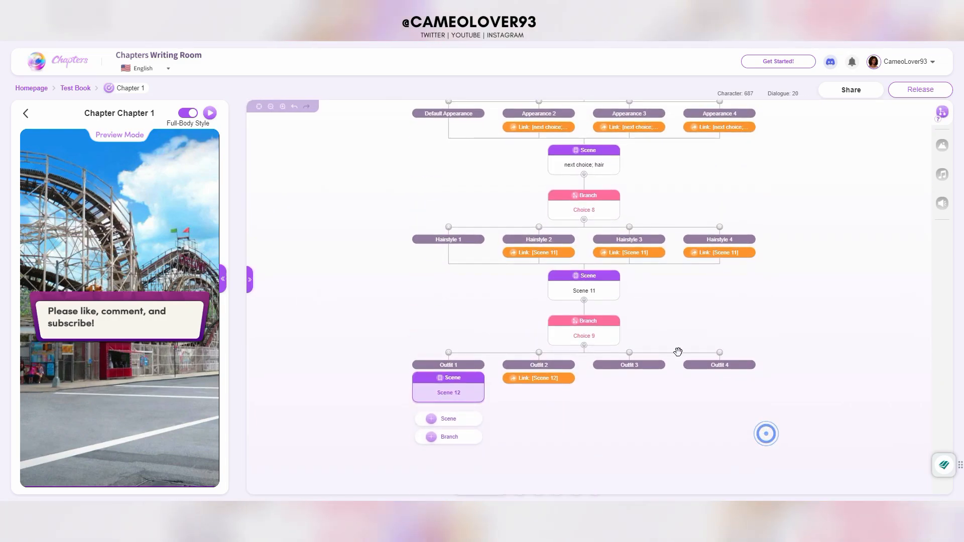
pyautogui.click(648, 365)
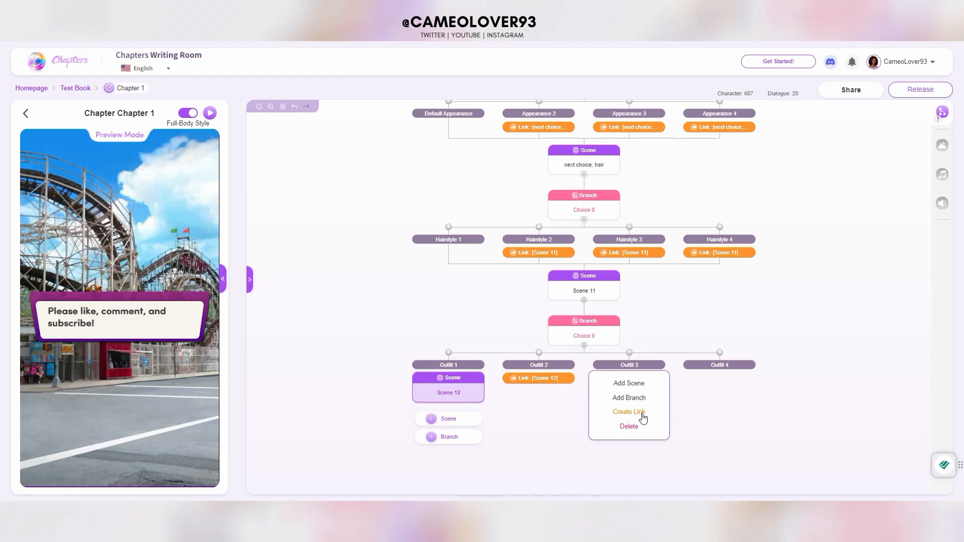
pyautogui.click(629, 412)
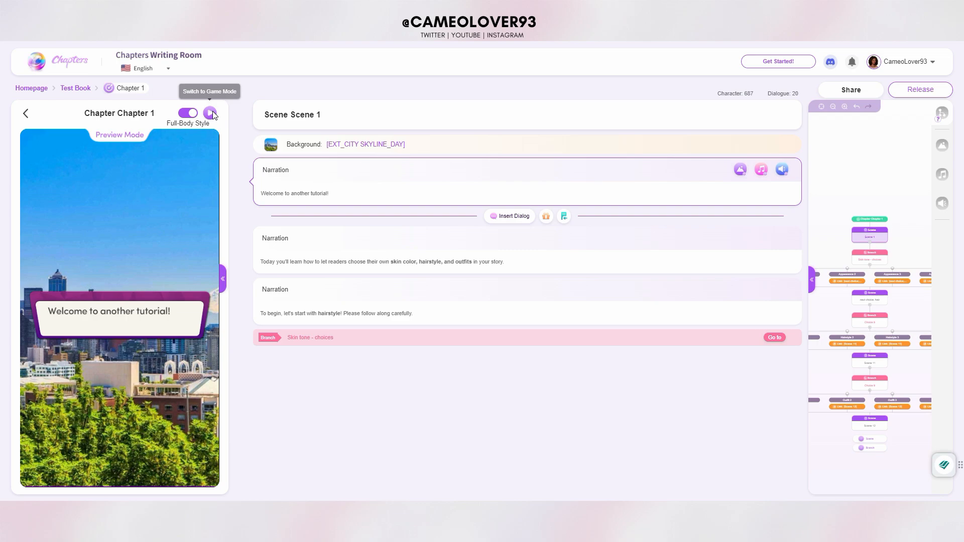
# Start playing the chapter from Scene 1 in Game Mode and enter the main character's name
pyautogui.click(211, 113)
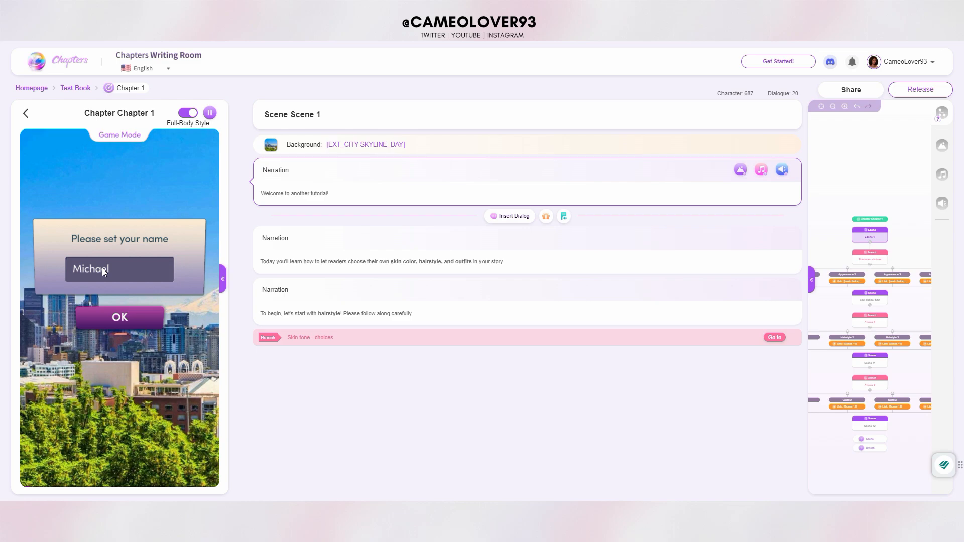
pyautogui.write('mes')
pyautogui.click(123, 318)
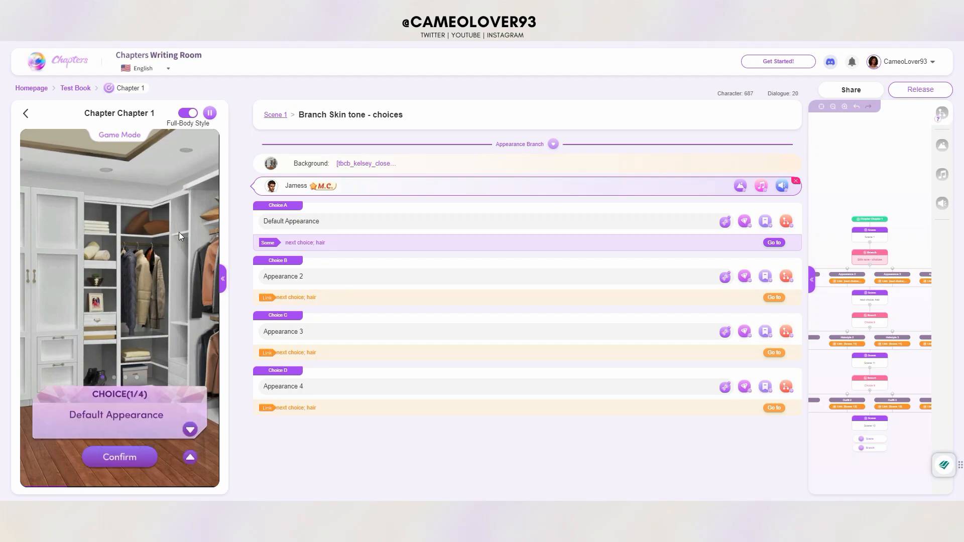
# Test the skin tone branch by cycling through its four appearances and confirming Appearance 3
pyautogui.click(200, 315)
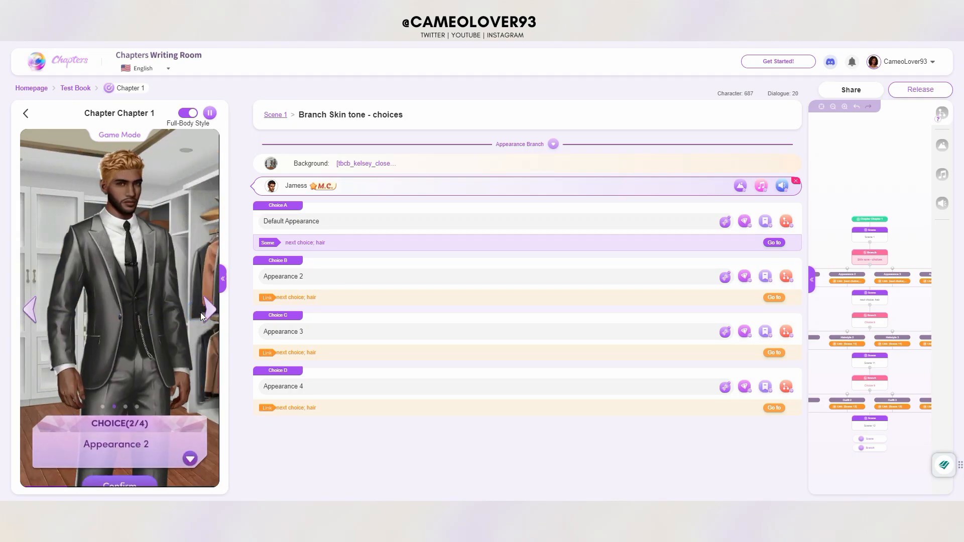
pyautogui.click(201, 316)
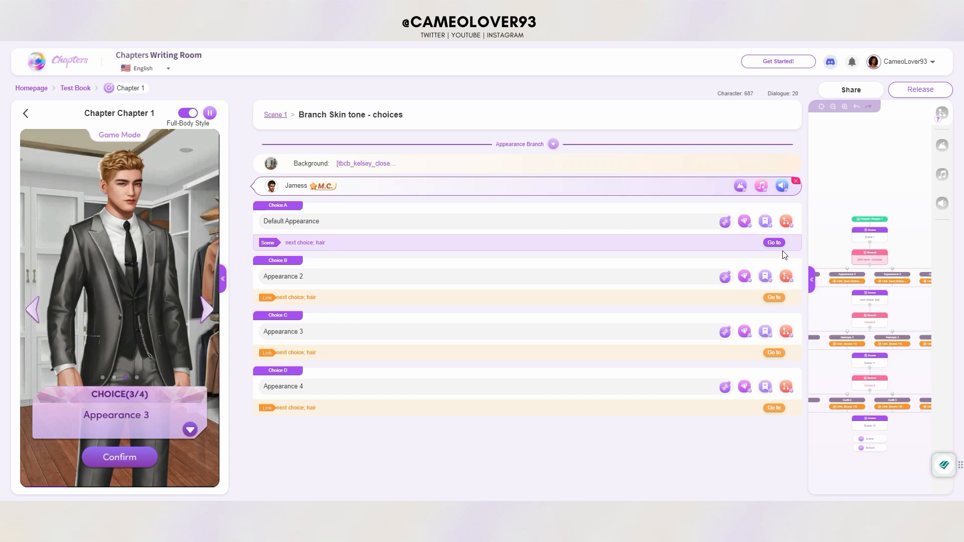
pyautogui.click(881, 241)
pyautogui.click(886, 257)
pyautogui.click(202, 311)
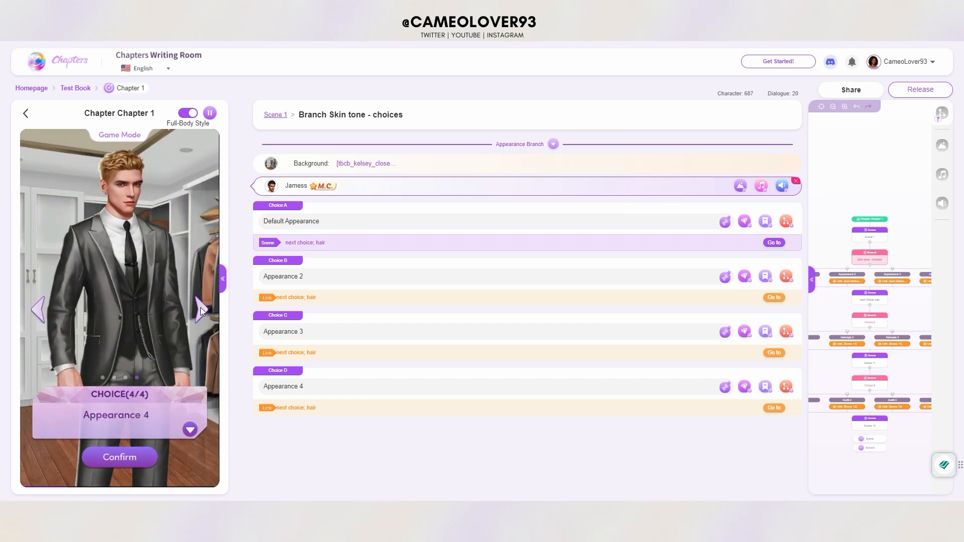
pyautogui.click(201, 311)
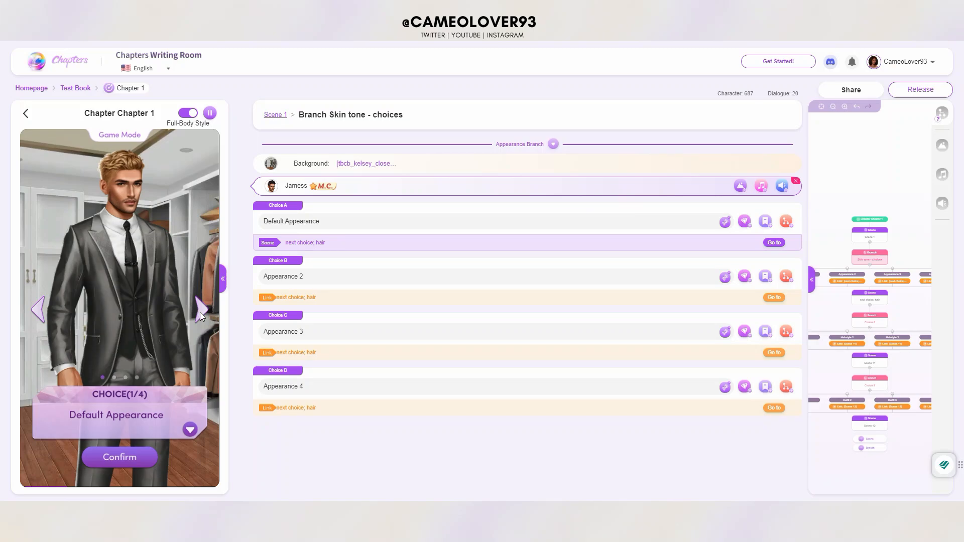
pyautogui.click(200, 314)
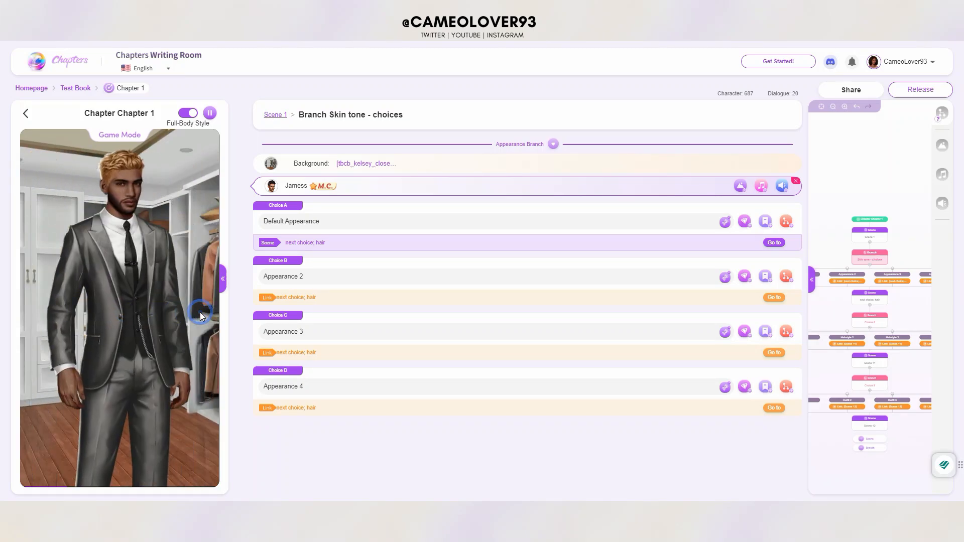
pyautogui.click(203, 315)
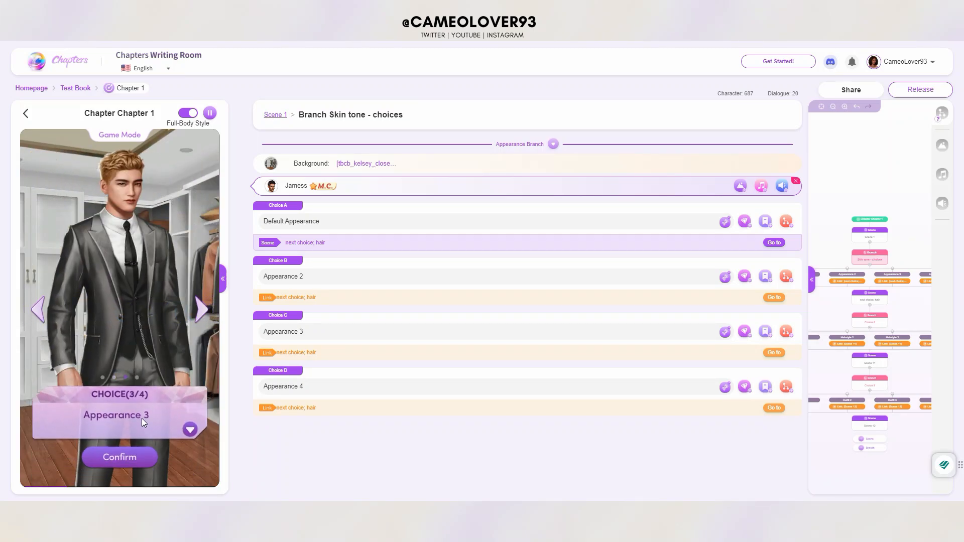
pyautogui.click(131, 458)
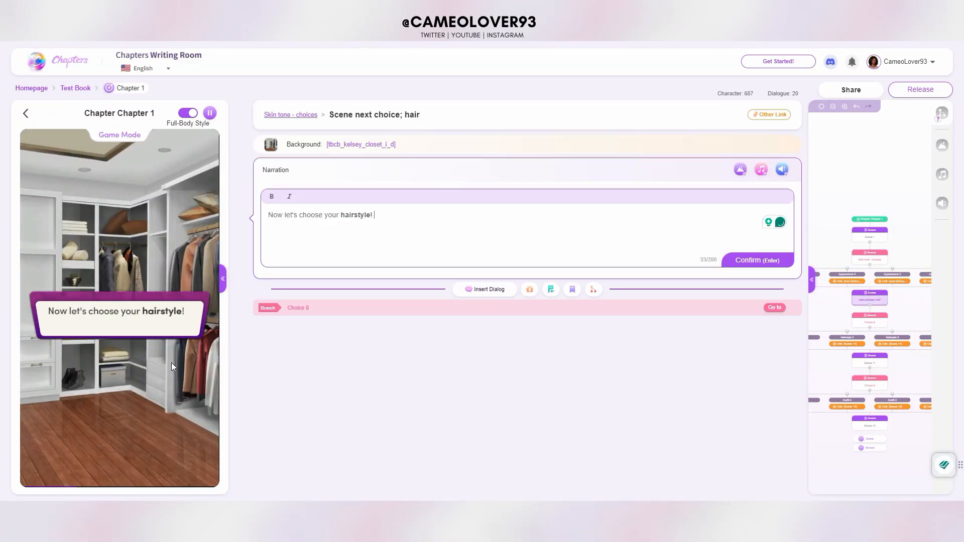
# Continue to the hairstyle branch, preview its four hairstyles on the main character and confirm Hairstyle 4
pyautogui.click(188, 214)
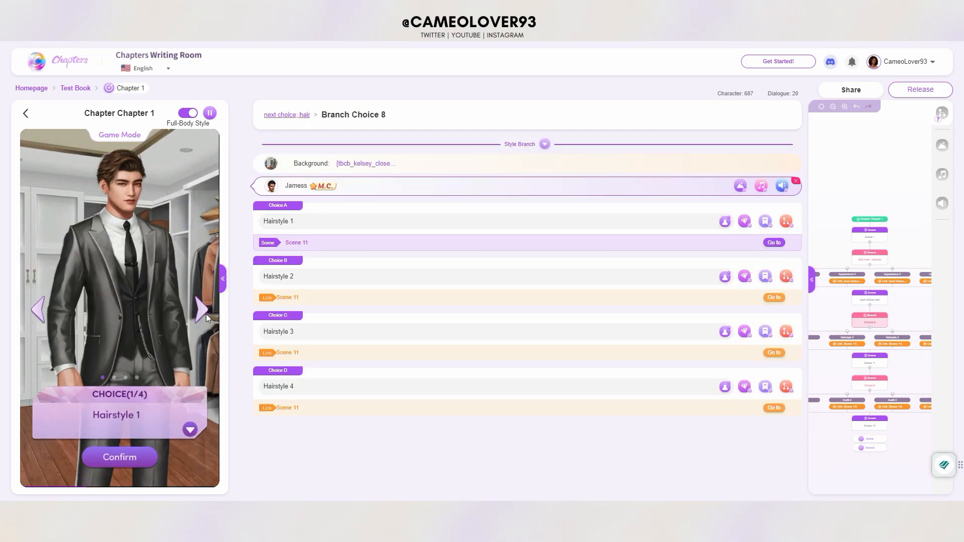
pyautogui.click(203, 311)
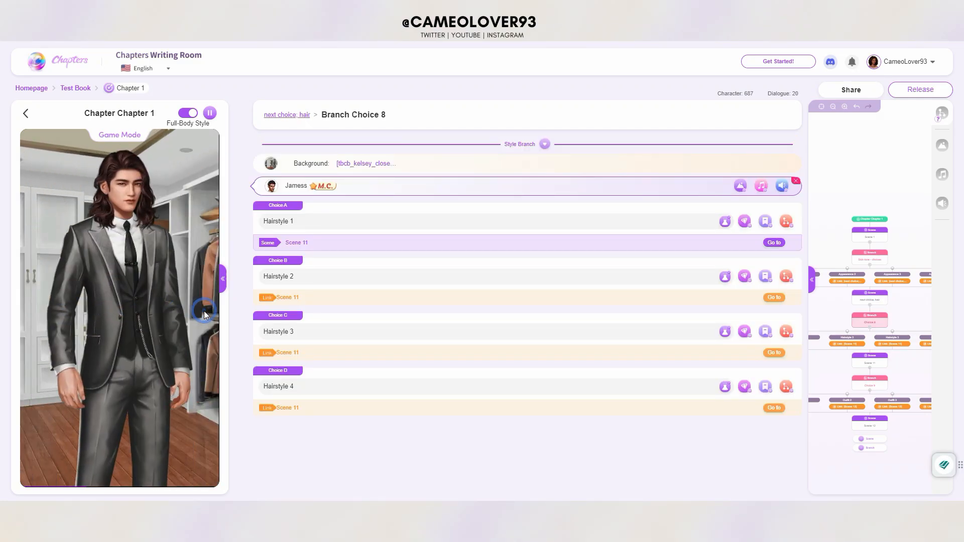
pyautogui.click(204, 312)
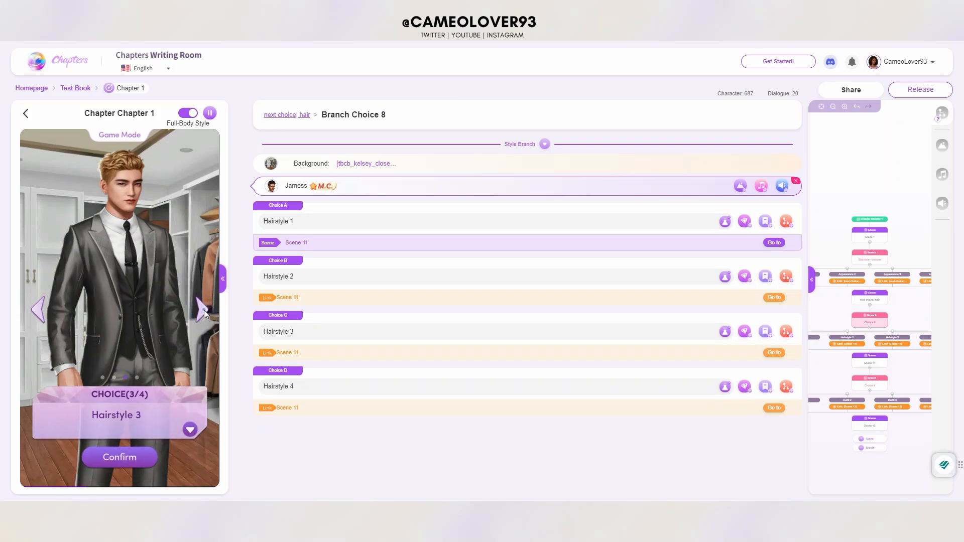
pyautogui.click(204, 311)
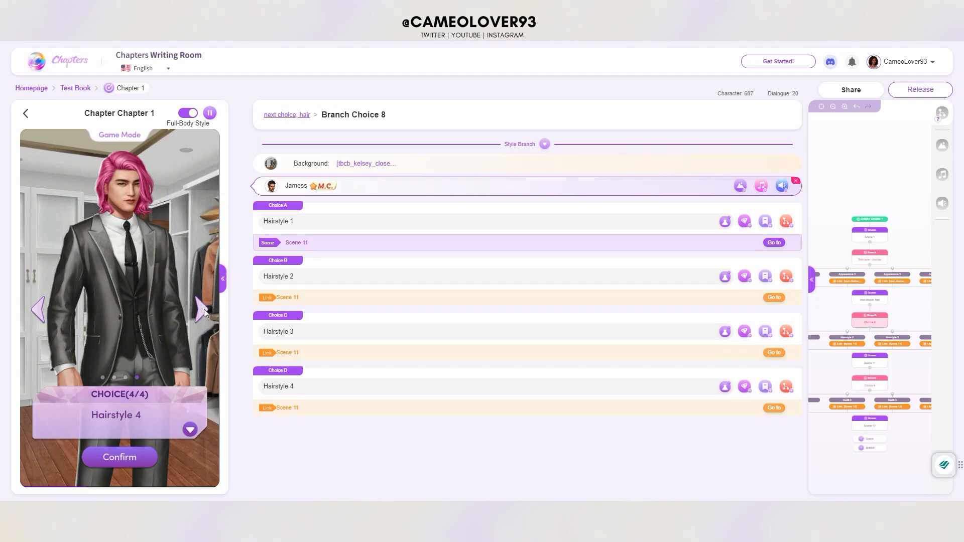
pyautogui.click(204, 309)
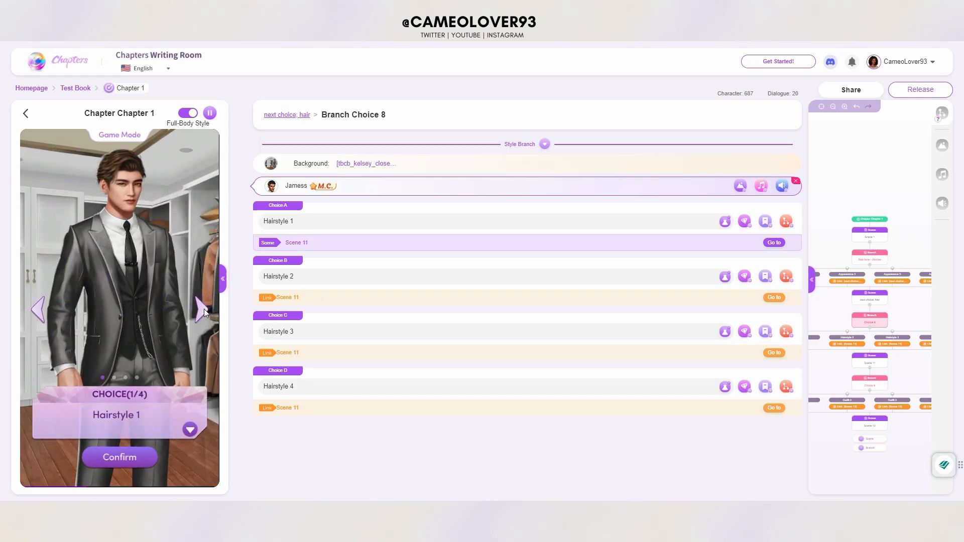
pyautogui.click(204, 309)
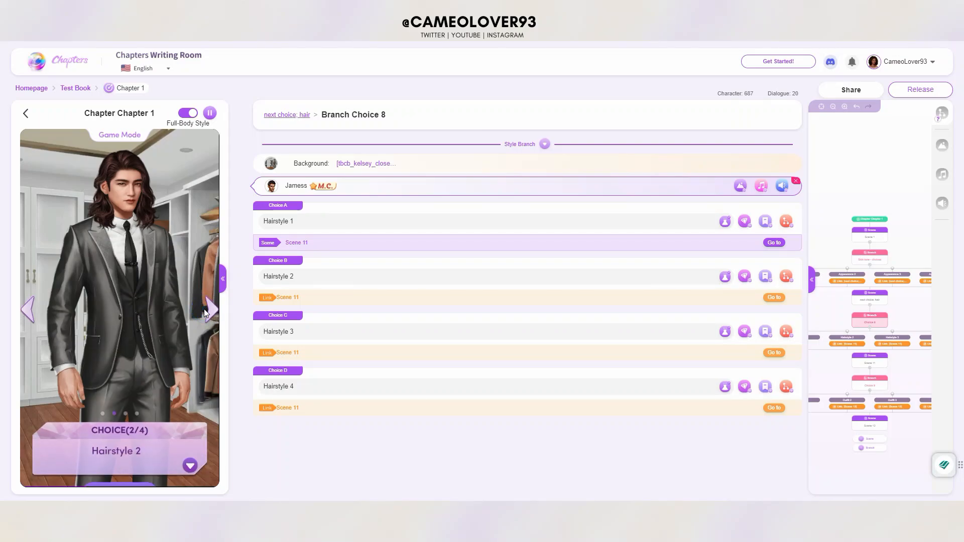
pyautogui.click(204, 309)
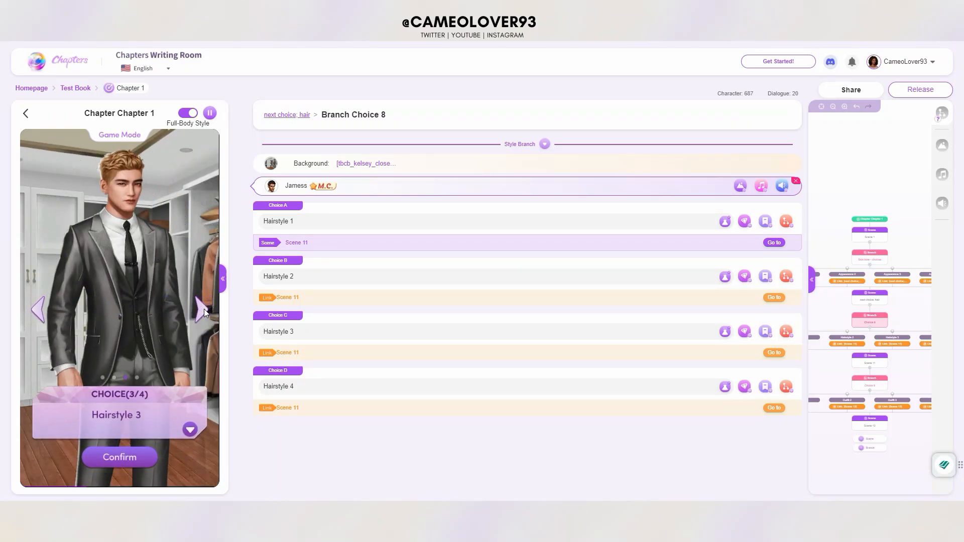
pyautogui.click(204, 309)
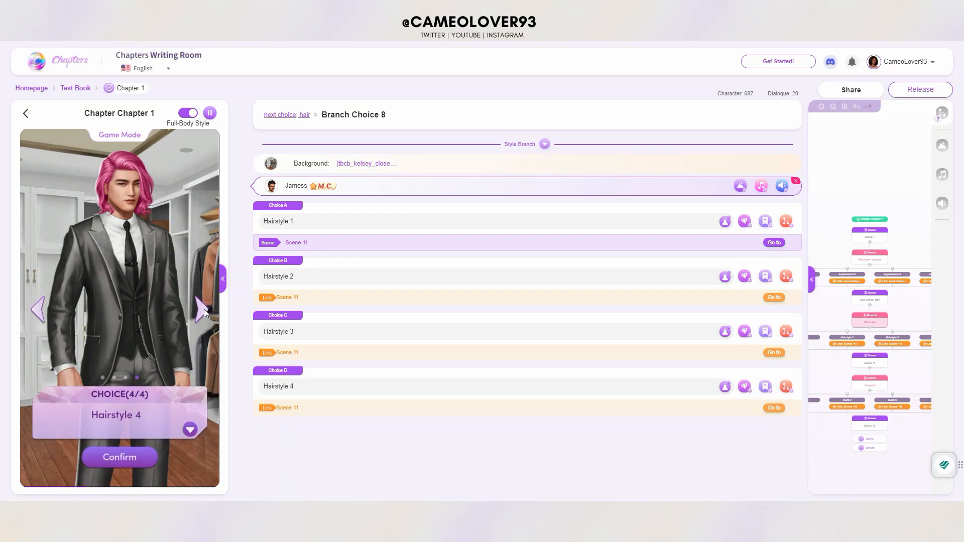
pyautogui.click(204, 308)
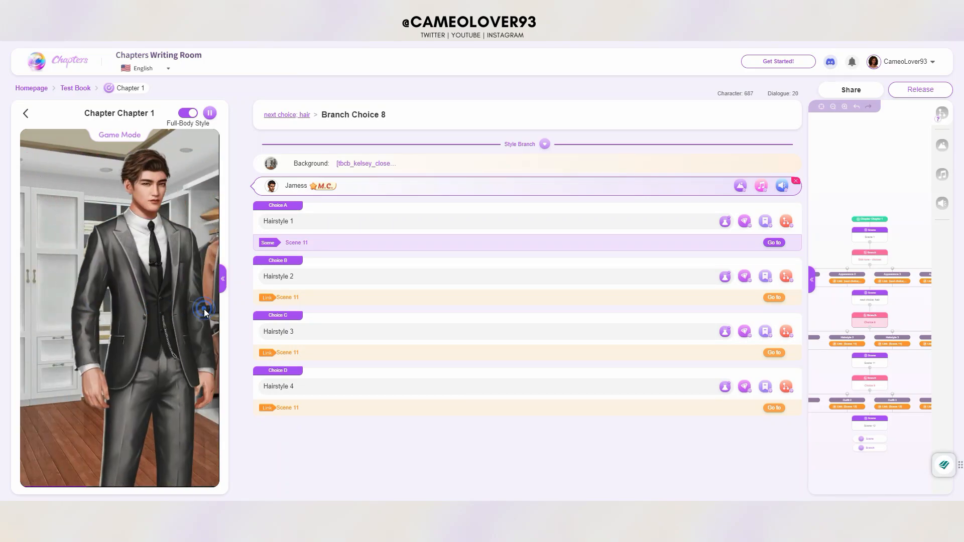
pyautogui.click(37, 309)
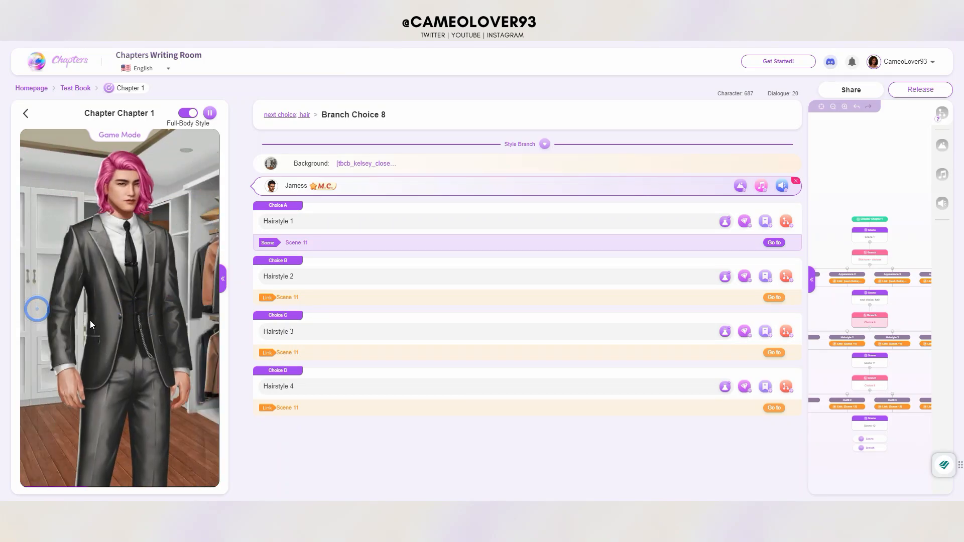
pyautogui.click(128, 456)
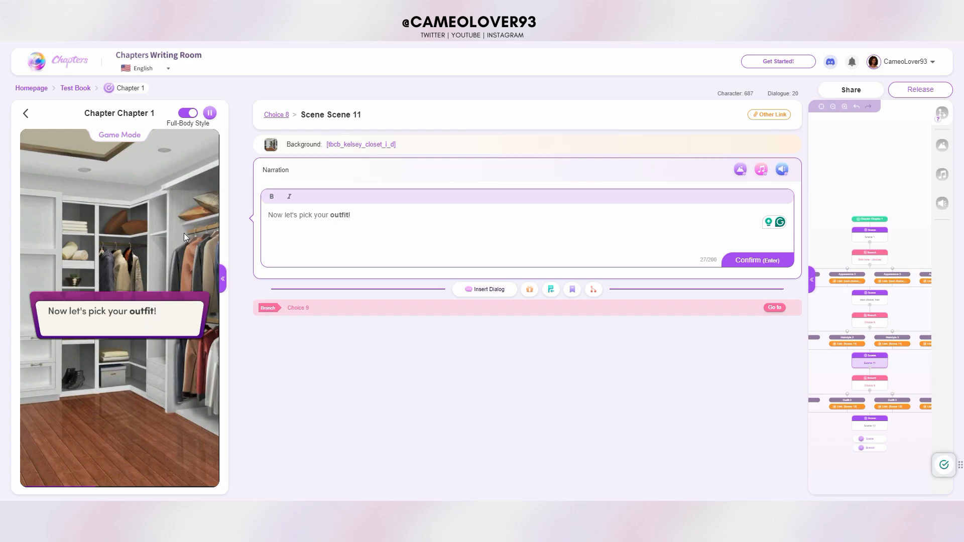
# Continue to the outfit branch, preview all four outfits on the main character and confirm Outfit 4
pyautogui.click(192, 246)
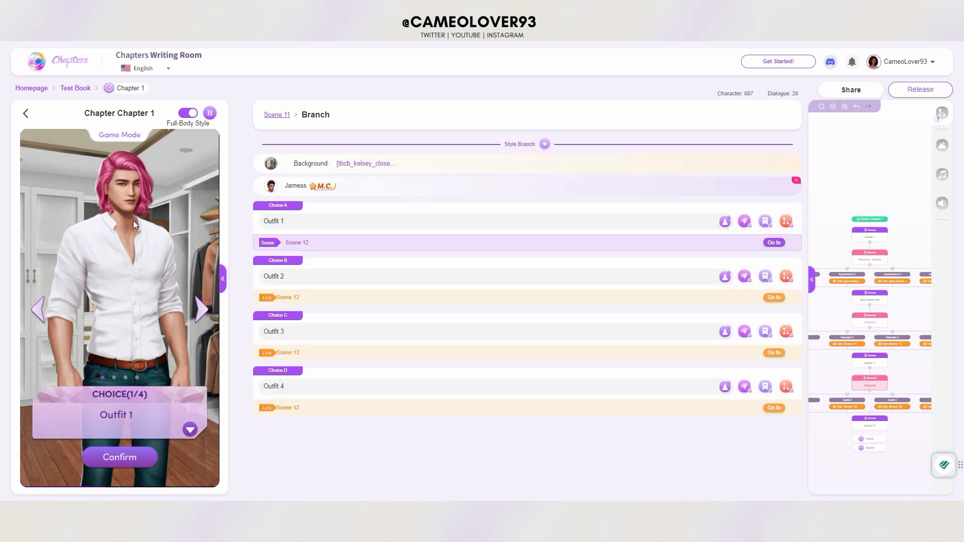
pyautogui.click(200, 309)
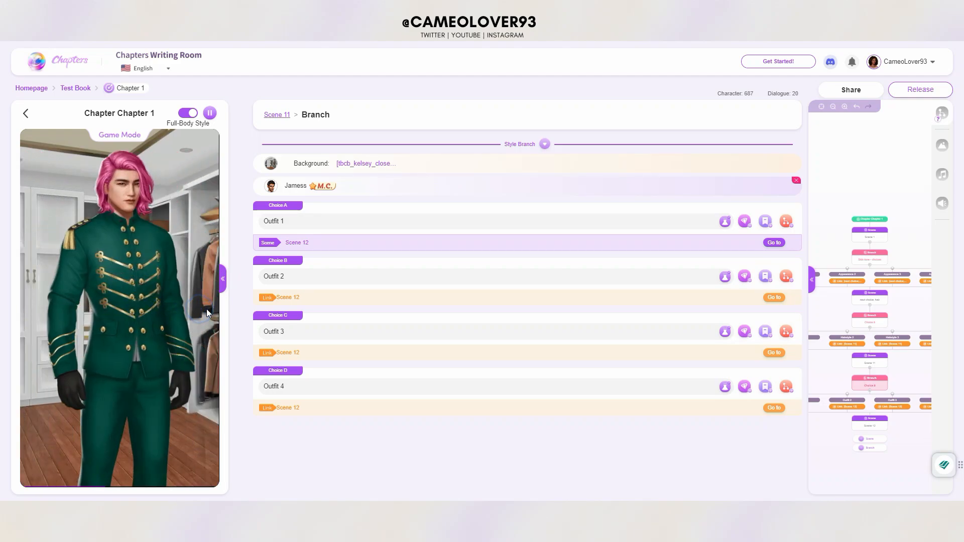
pyautogui.click(205, 309)
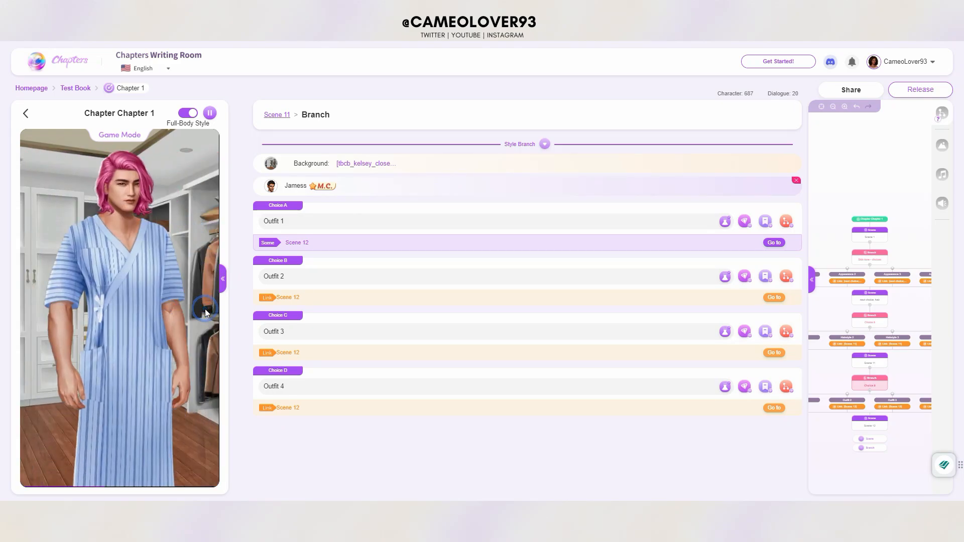
pyautogui.click(205, 309)
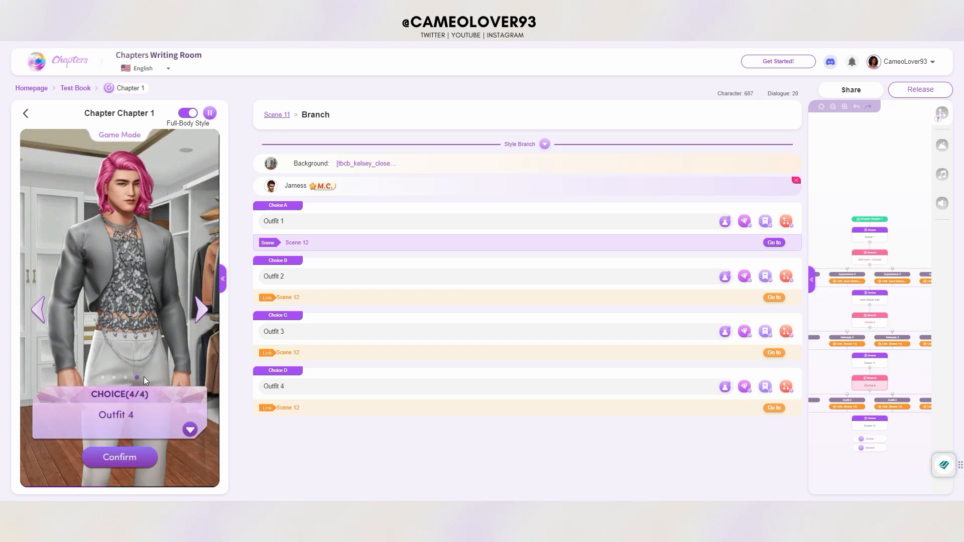
pyautogui.click(201, 309)
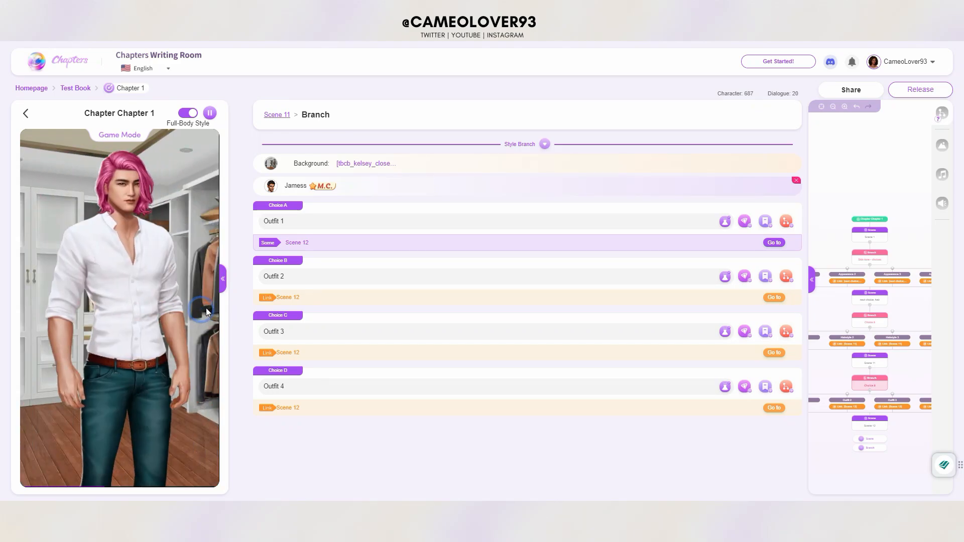
pyautogui.click(205, 308)
pyautogui.click(206, 308)
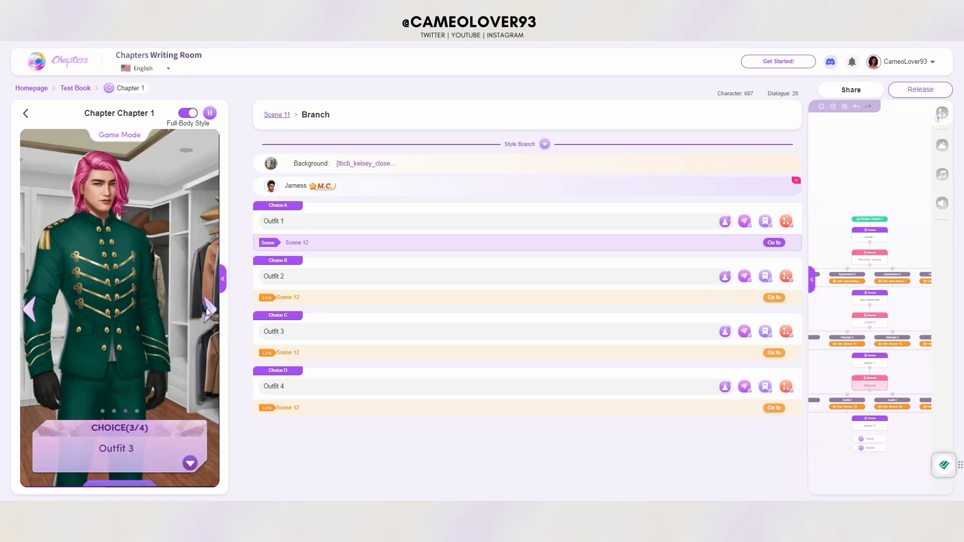
pyautogui.click(206, 308)
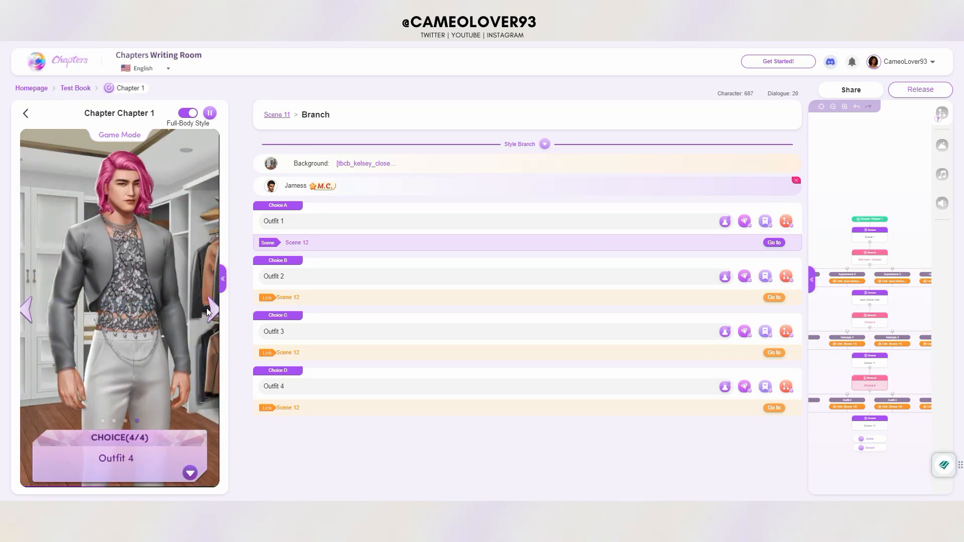
pyautogui.click(128, 460)
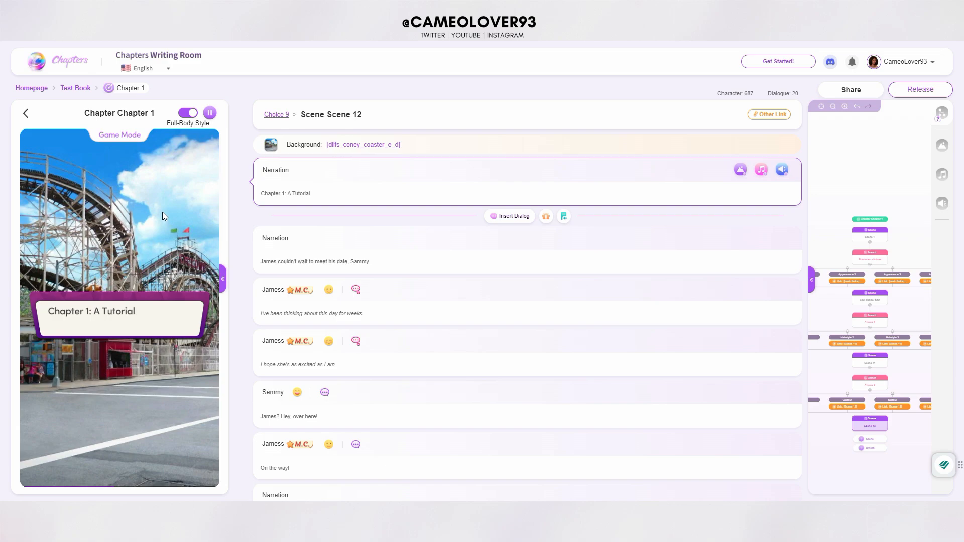
# Play through the opening lines of Scene 12 to check the main character's chosen look
pyautogui.click(188, 210)
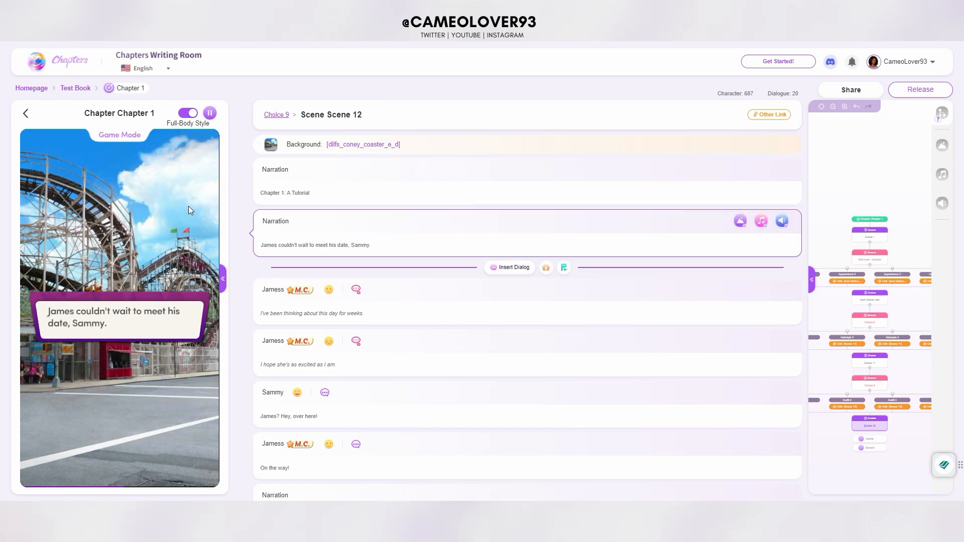
pyautogui.click(188, 206)
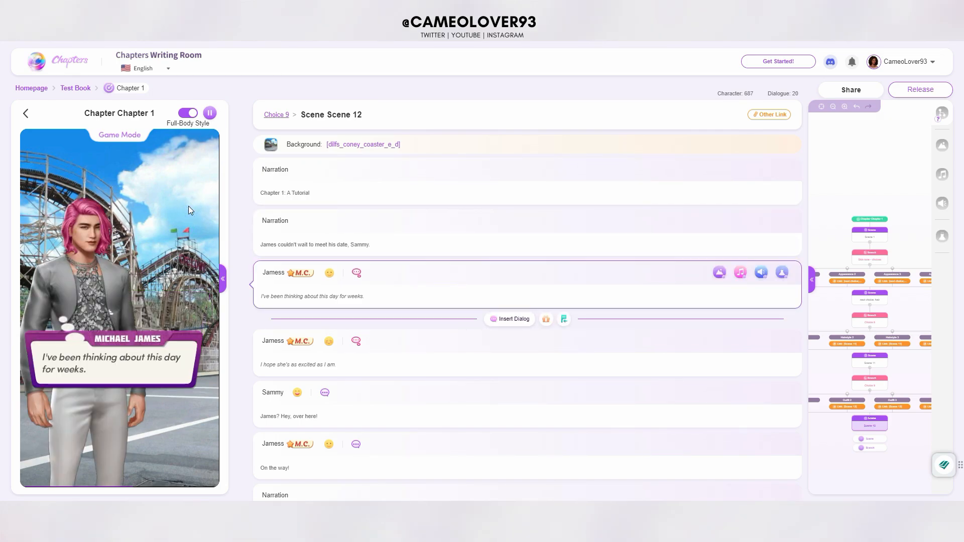